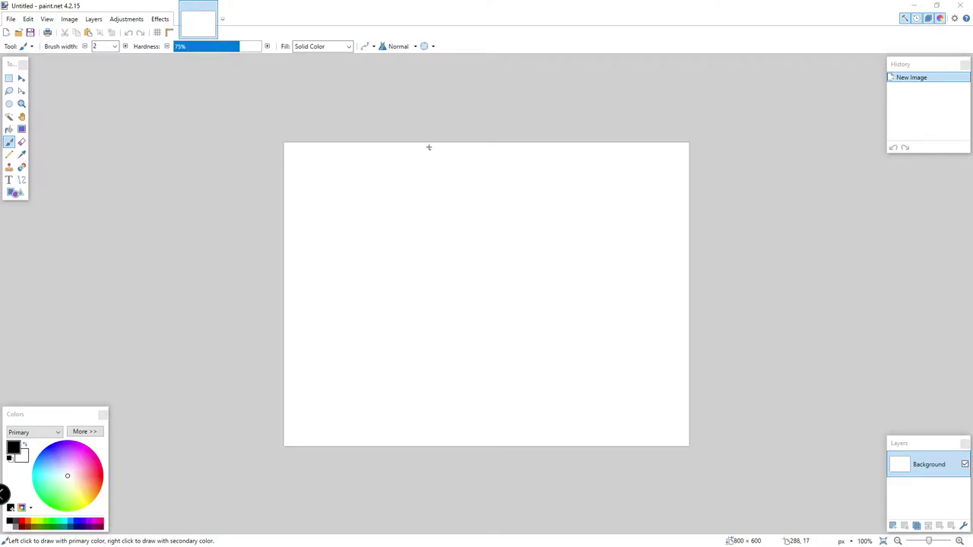
Open the image cross-sword-and-warrior.png from the Twitch > Tutorial folder in Documents.
{"action": "left_click", "coordinate": [16, 23]}
{"action": "left_click", "coordinate": [45, 47]}
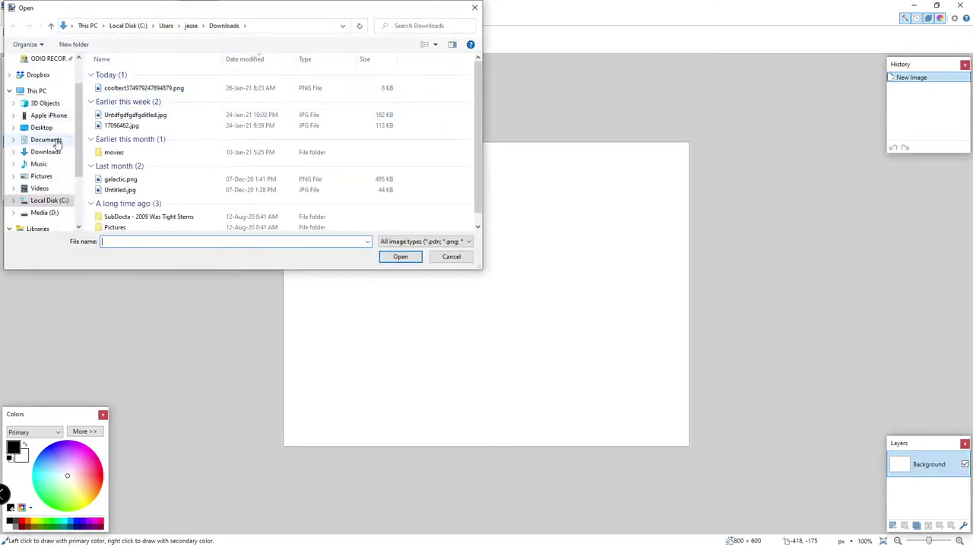
{"action": "left_click", "coordinate": [50, 143]}
{"action": "scroll", "coordinate": [127, 198], "scroll_direction": "down", "scroll_amount": 2}
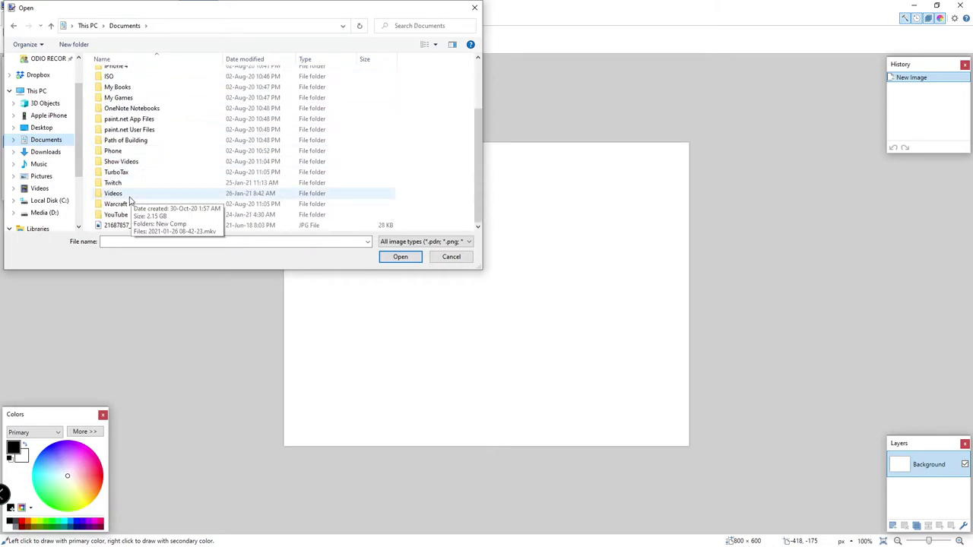
{"action": "double_click", "coordinate": [125, 185]}
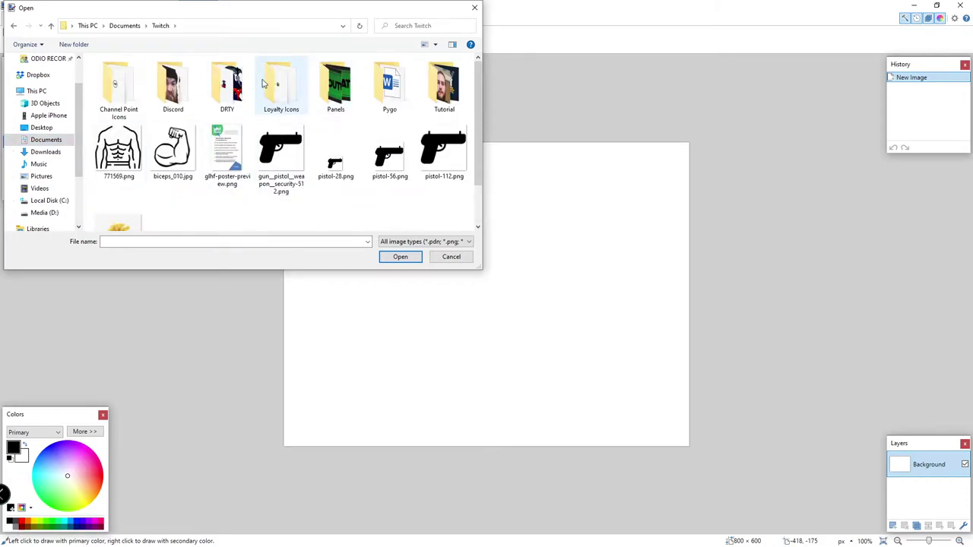
{"action": "double_click", "coordinate": [444, 82]}
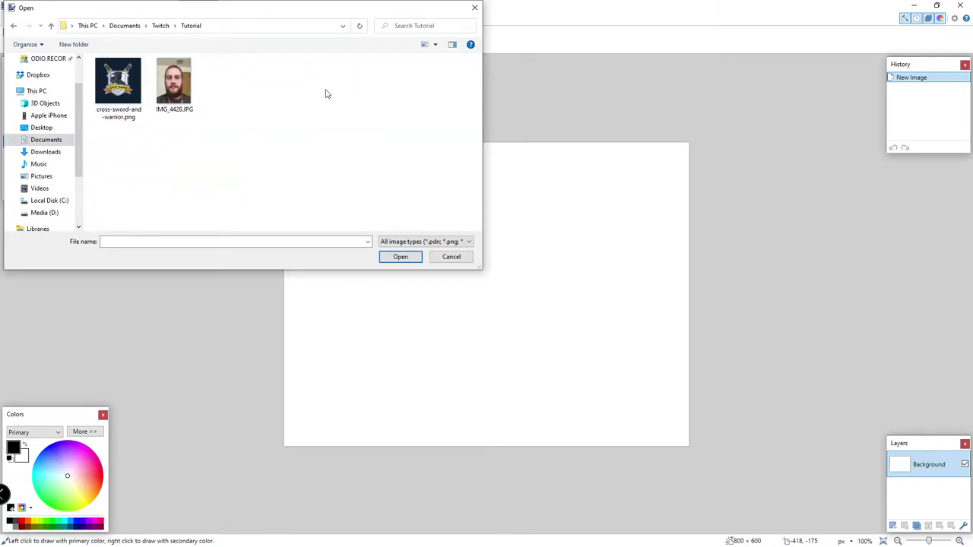
{"action": "double_click", "coordinate": [120, 80]}
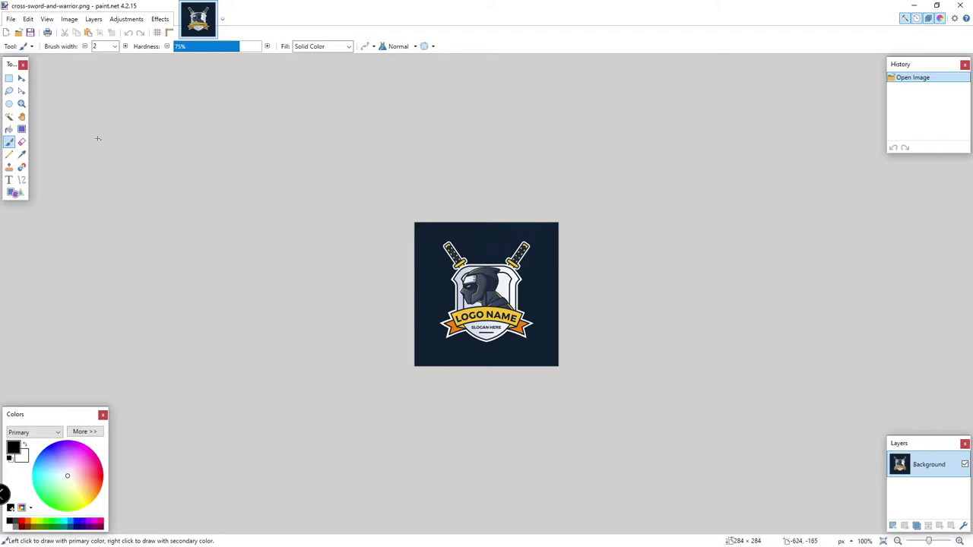
Select the dark blue background around the logo with the Magic Wand, lower the tolerance to a few percent, and erase the selection.
{"action": "left_click", "coordinate": [9, 117]}
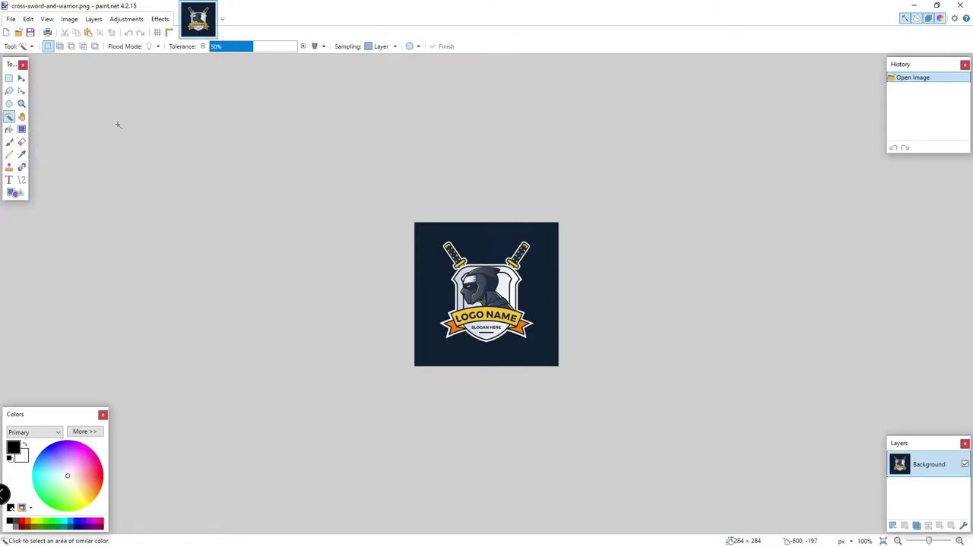
{"action": "left_click", "coordinate": [484, 241]}
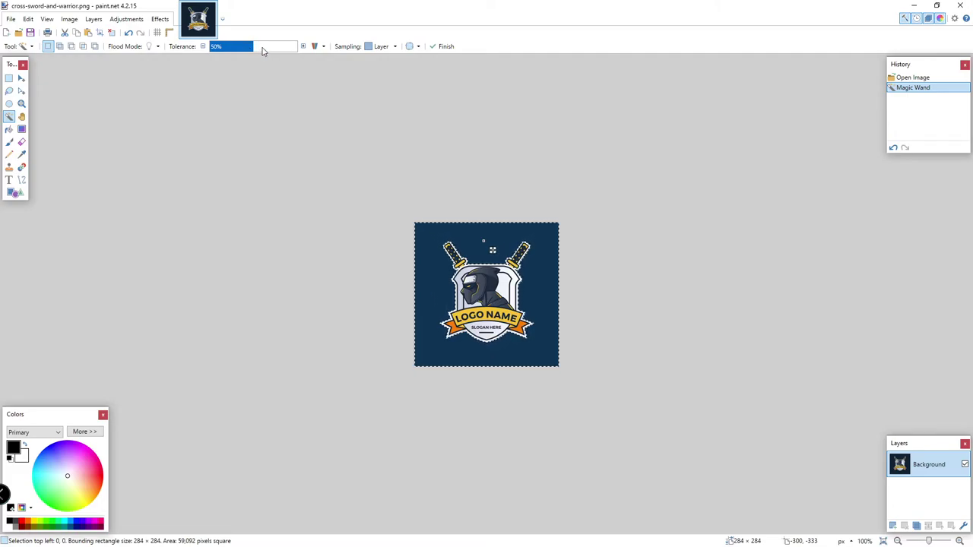
{"action": "mouse_move", "coordinate": [259, 50]}
{"action": "left_mouse_down"}
{"action": "mouse_move", "coordinate": [296, 50]}
{"action": "mouse_move", "coordinate": [214, 49]}
{"action": "mouse_move", "coordinate": [250, 48]}
{"action": "left_mouse_up"}
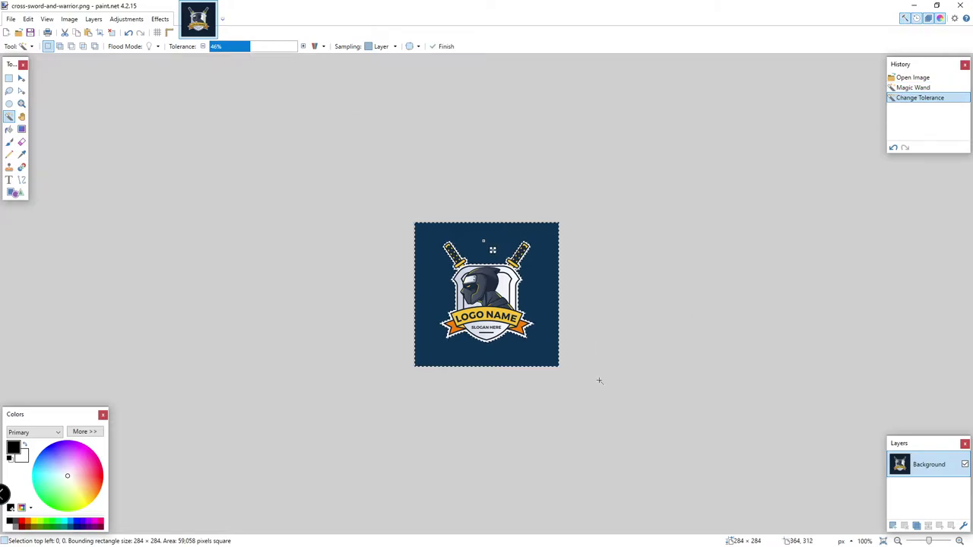
{"action": "left_click", "coordinate": [959, 540]}
{"action": "left_click", "coordinate": [959, 540]}
{"action": "left_click", "coordinate": [959, 540]}
{"action": "left_click", "coordinate": [959, 540]}
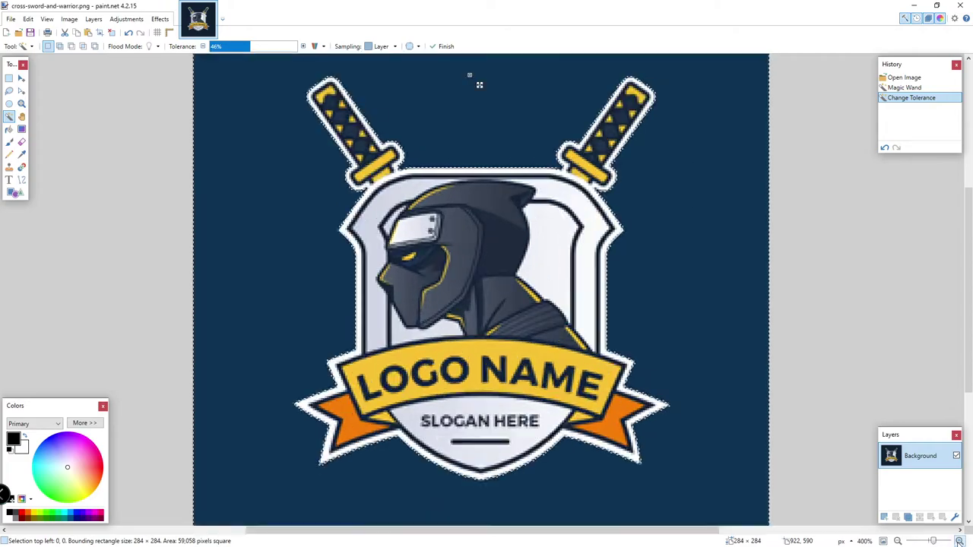
{"action": "left_click", "coordinate": [959, 540]}
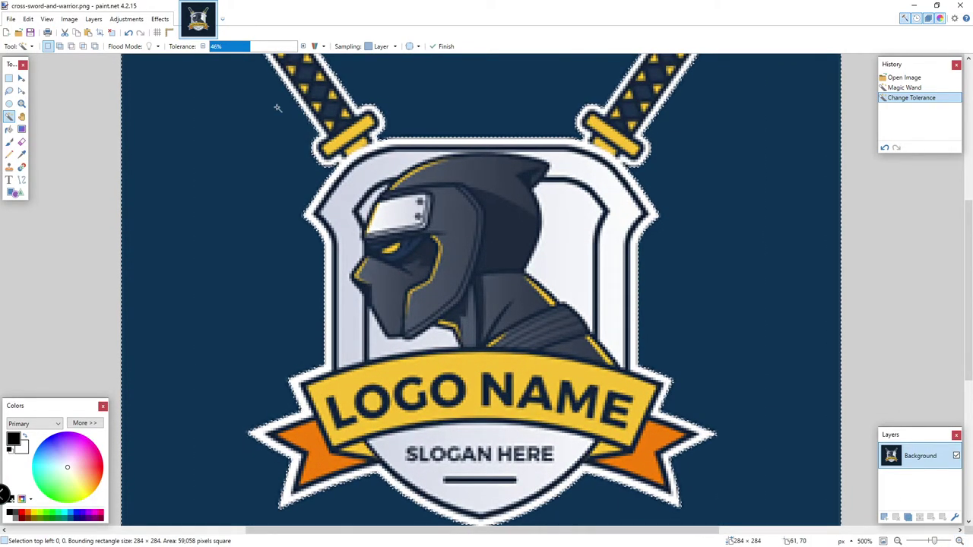
{"action": "left_click_drag", "start_coordinate": [251, 47], "coordinate": [214, 50]}
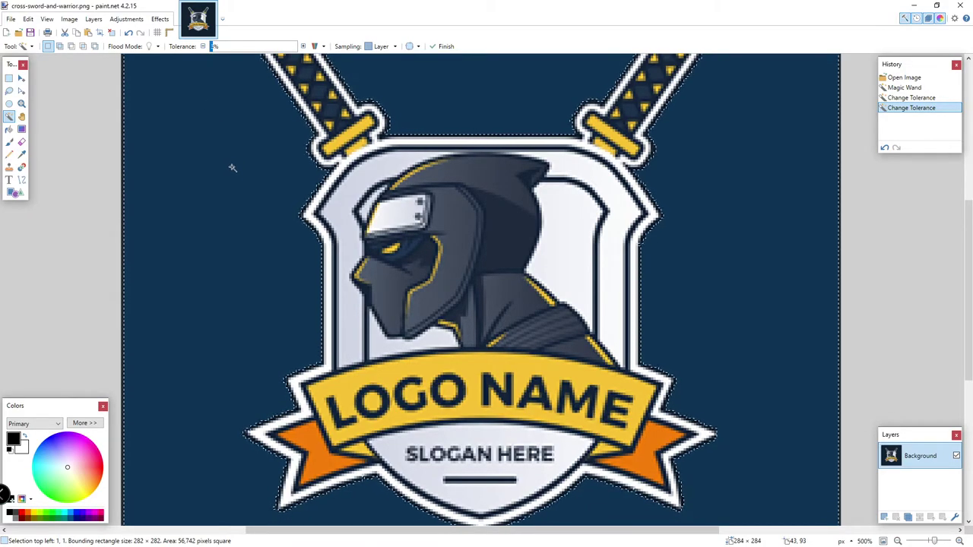
{"action": "left_click", "coordinate": [897, 541]}
{"action": "left_click", "coordinate": [898, 540]}
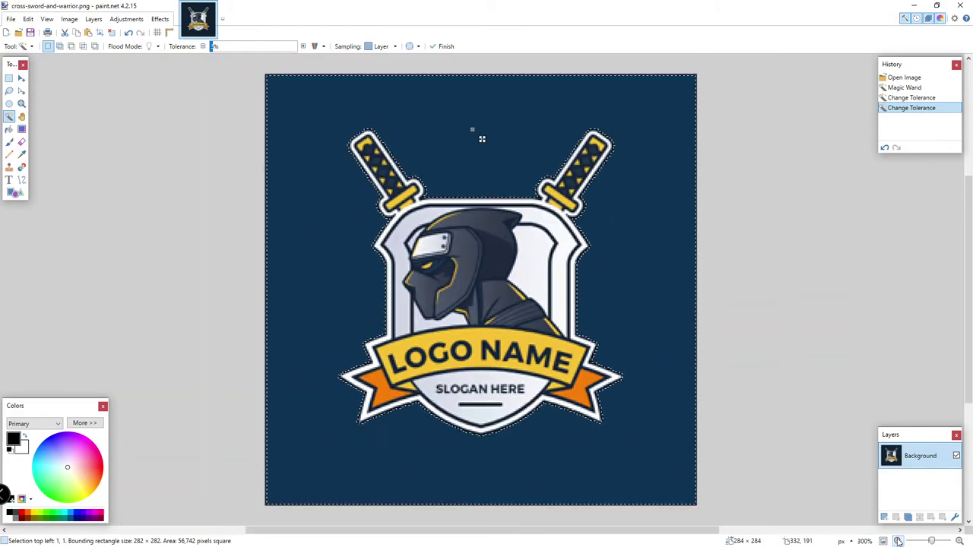
{"action": "left_click", "coordinate": [897, 540]}
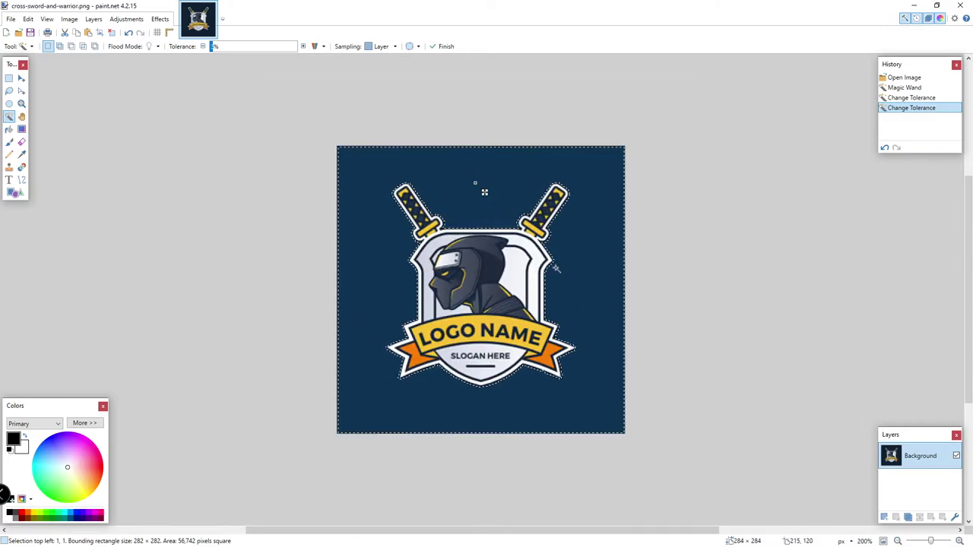
{"action": "key", "text": "Delete"}
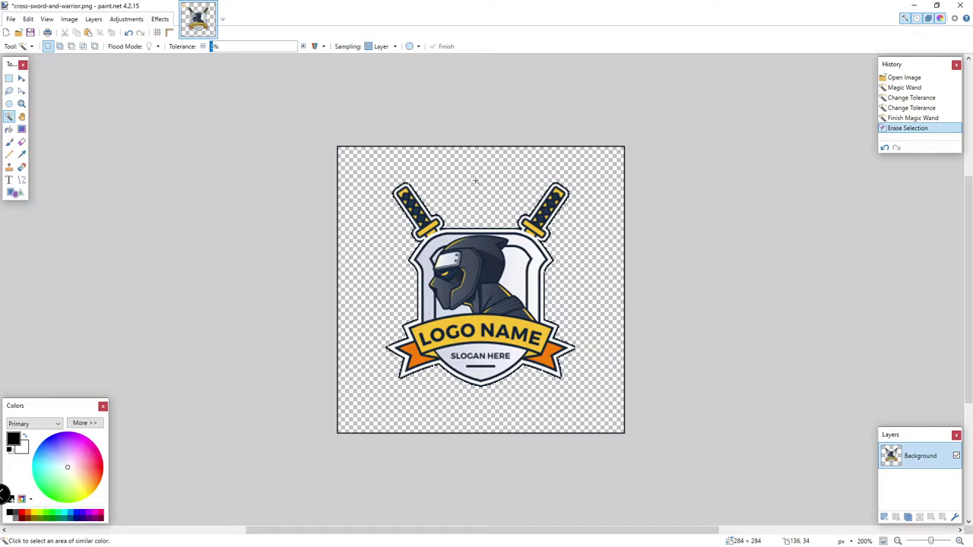
Shift the whole image 12 px right and down, and erase the leftover dark border line using the Magic Wand at 20% tolerance.
{"action": "left_click", "coordinate": [21, 78]}
{"action": "mouse_move", "coordinate": [474, 314]}
{"action": "left_mouse_down"}
{"action": "mouse_move", "coordinate": [436, 297]}
{"action": "mouse_move", "coordinate": [507, 315]}
{"action": "mouse_move", "coordinate": [478, 309]}
{"action": "mouse_move", "coordinate": [478, 321]}
{"action": "mouse_move", "coordinate": [424, 325]}
{"action": "mouse_move", "coordinate": [485, 325]}
{"action": "left_mouse_up"}
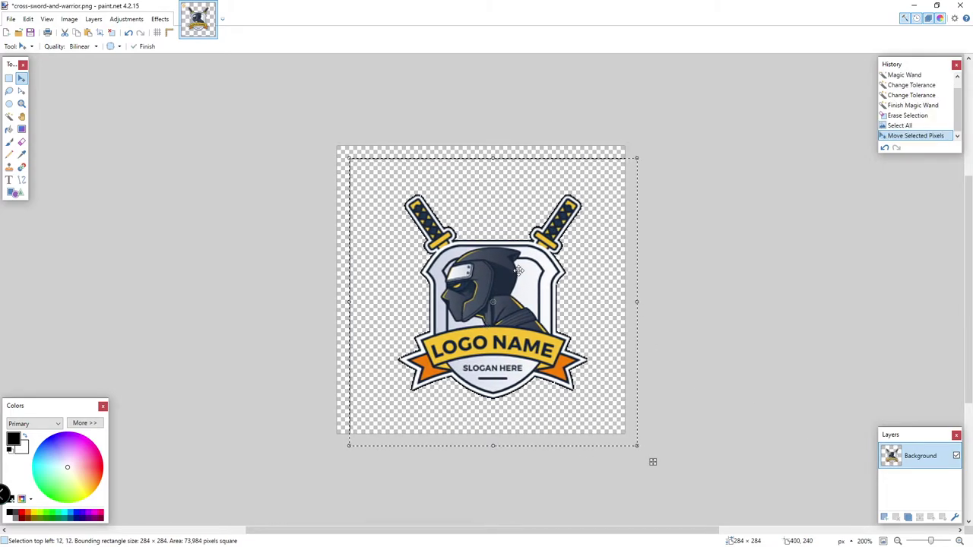
{"action": "left_click", "coordinate": [959, 540]}
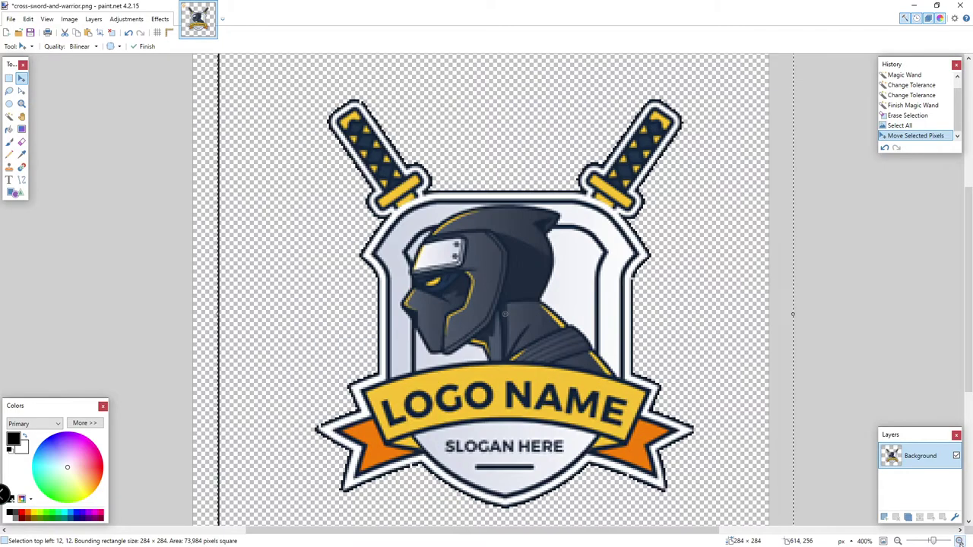
{"action": "left_click", "coordinate": [9, 117]}
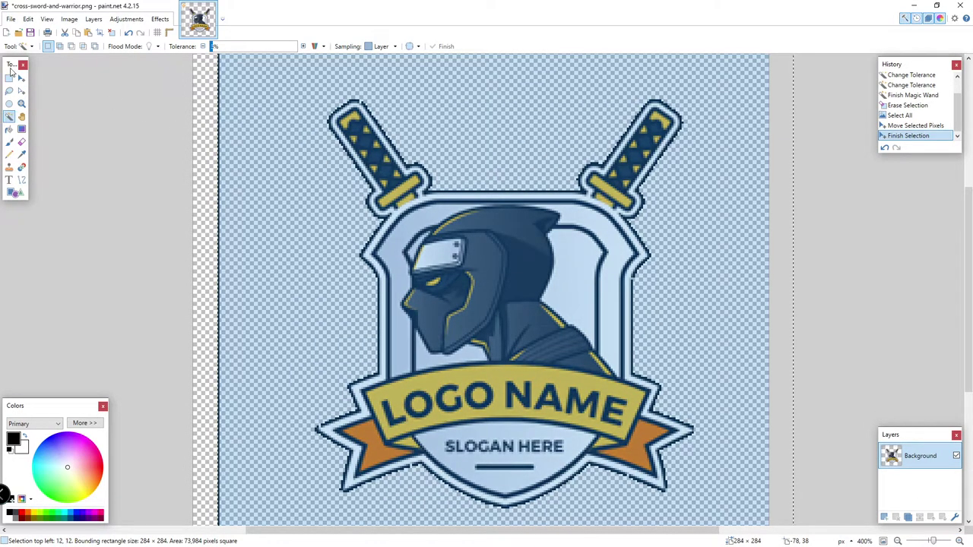
{"action": "left_click", "coordinate": [209, 150]}
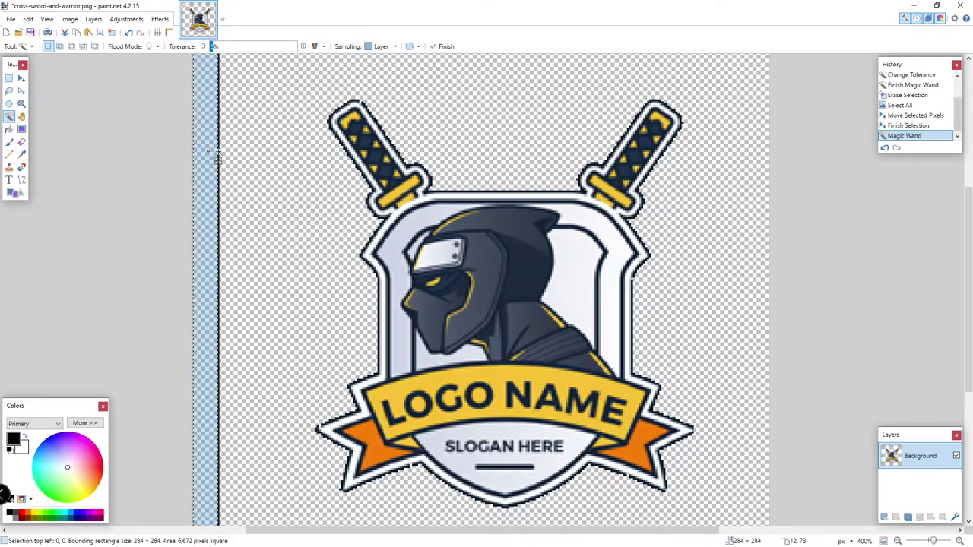
{"action": "left_click", "coordinate": [218, 150]}
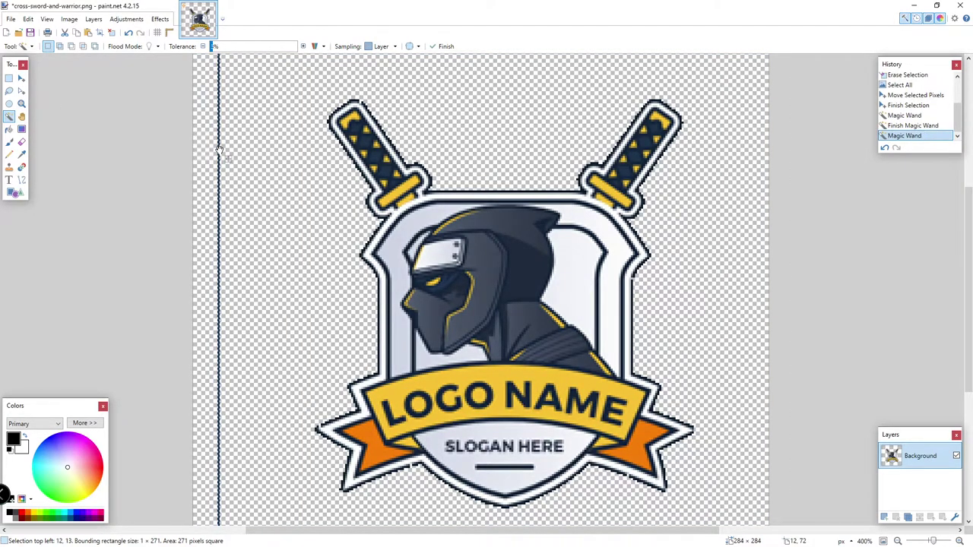
{"action": "scroll", "coordinate": [238, 165], "scroll_direction": "up", "scroll_amount": 3}
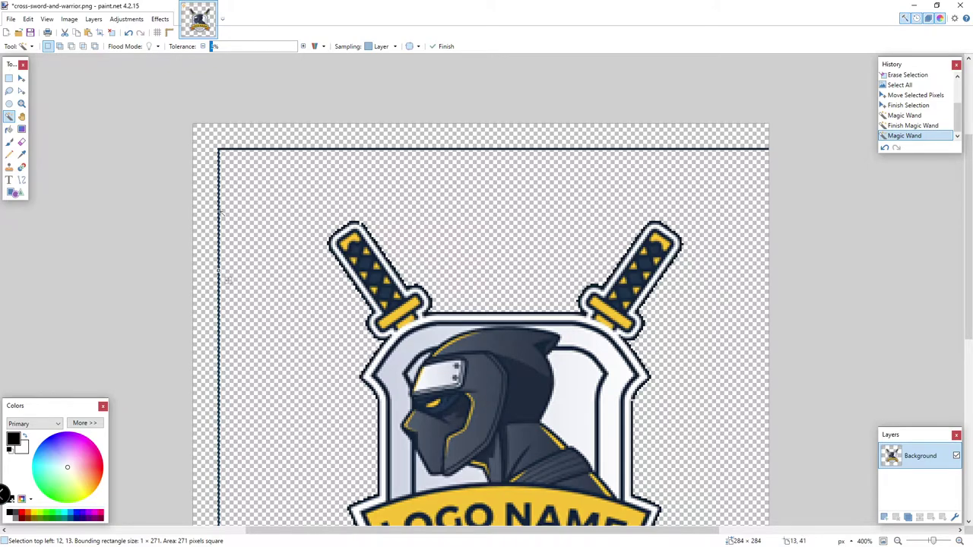
{"action": "left_click_drag", "start_coordinate": [214, 47], "coordinate": [228, 50]}
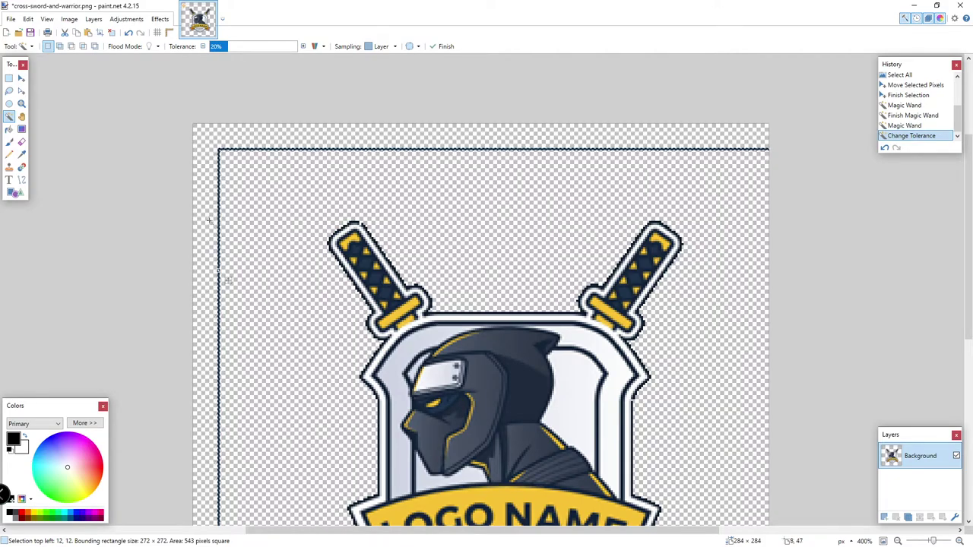
{"action": "key", "text": "Delete"}
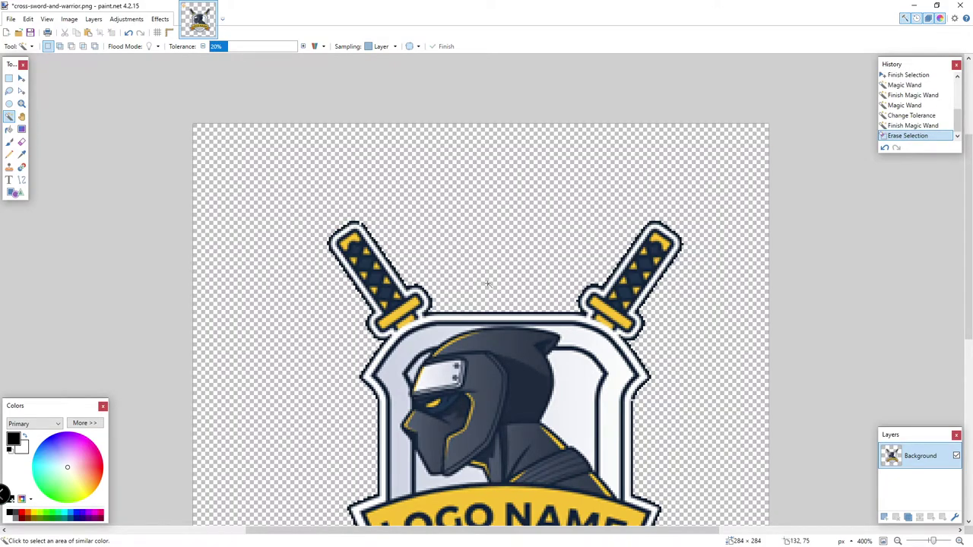
Enlarge the image pixels to about 417 × 379 px and position the logo so that it fills the canvas.
{"action": "left_click", "coordinate": [897, 542]}
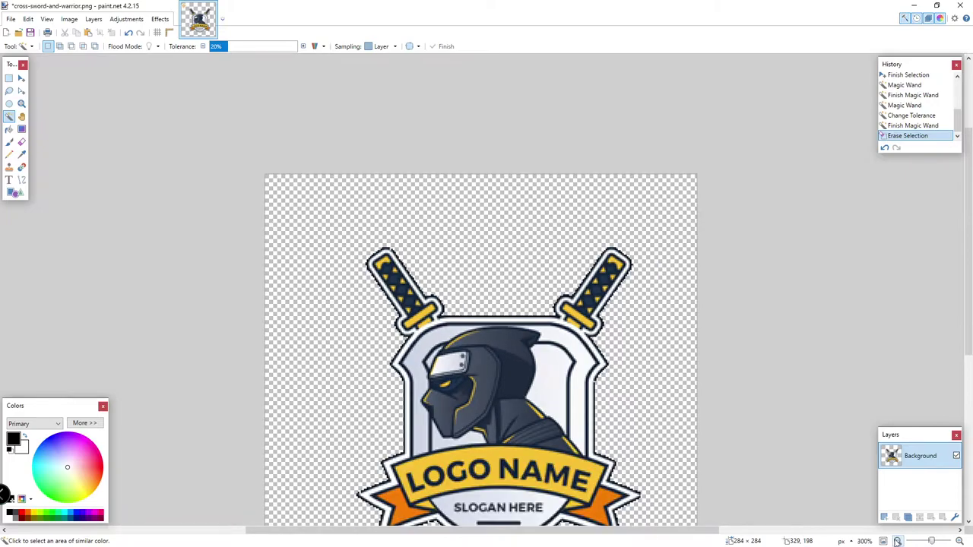
{"action": "left_click", "coordinate": [897, 541]}
{"action": "left_click", "coordinate": [896, 541]}
{"action": "scroll", "coordinate": [743, 403], "scroll_direction": "down", "scroll_amount": 2}
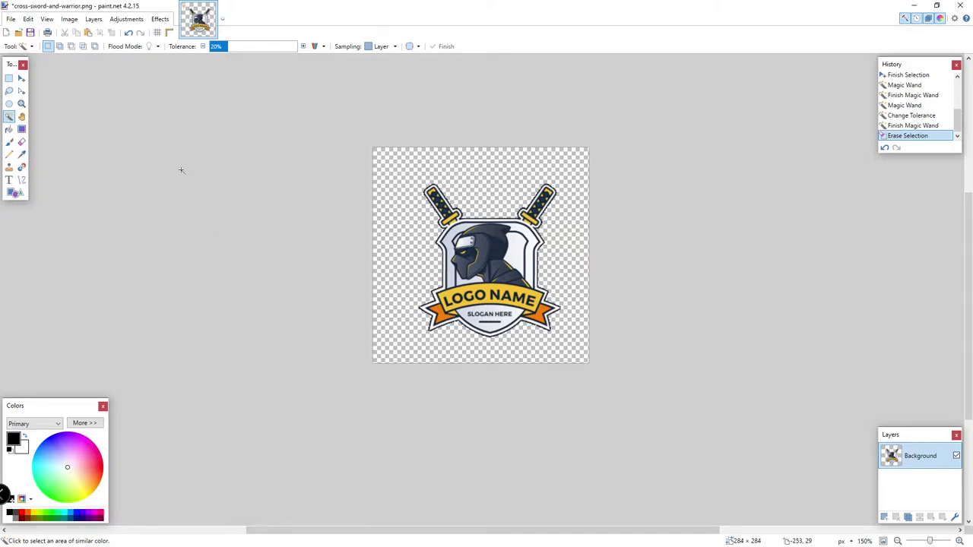
{"action": "left_click", "coordinate": [22, 79]}
{"action": "left_click_drag", "start_coordinate": [502, 267], "coordinate": [455, 236]}
{"action": "left_click_drag", "start_coordinate": [544, 332], "coordinate": [619, 391]}
{"action": "left_click_drag", "start_coordinate": [506, 287], "coordinate": [478, 273]}
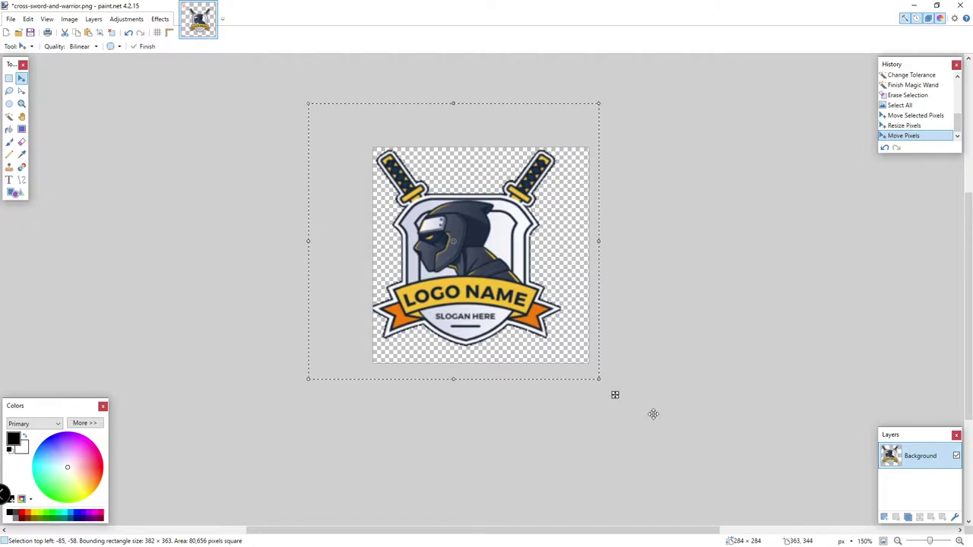
{"action": "left_click_drag", "start_coordinate": [597, 380], "coordinate": [625, 392]}
{"action": "key", "text": "Return"}
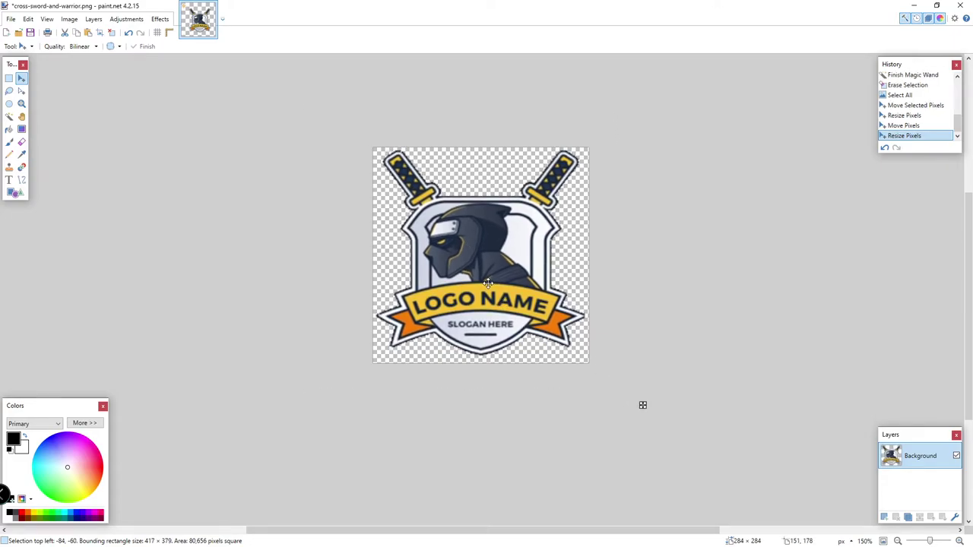
{"action": "left_click", "coordinate": [486, 285]}
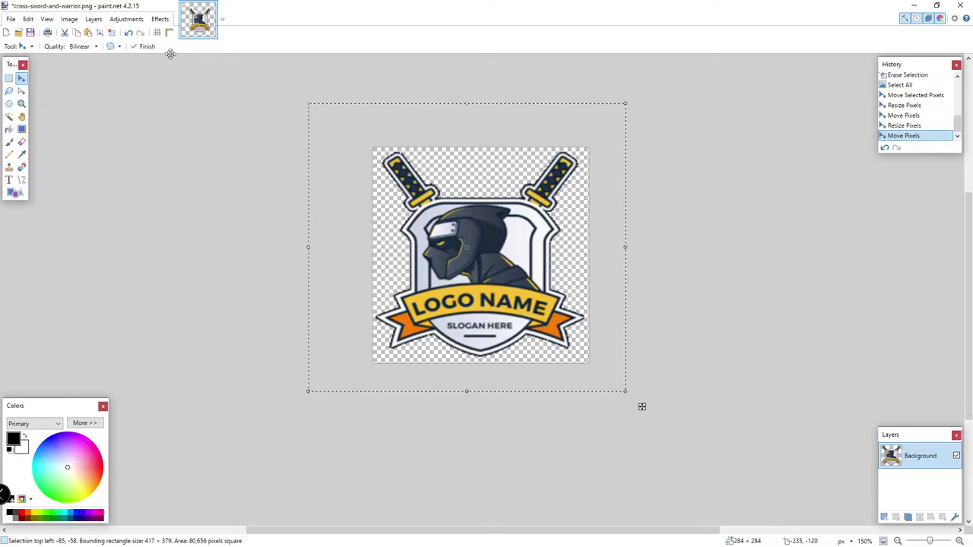
Resize the image to 112 × 112 pixels with the aspect ratio maintained.
{"action": "left_click", "coordinate": [70, 21]}
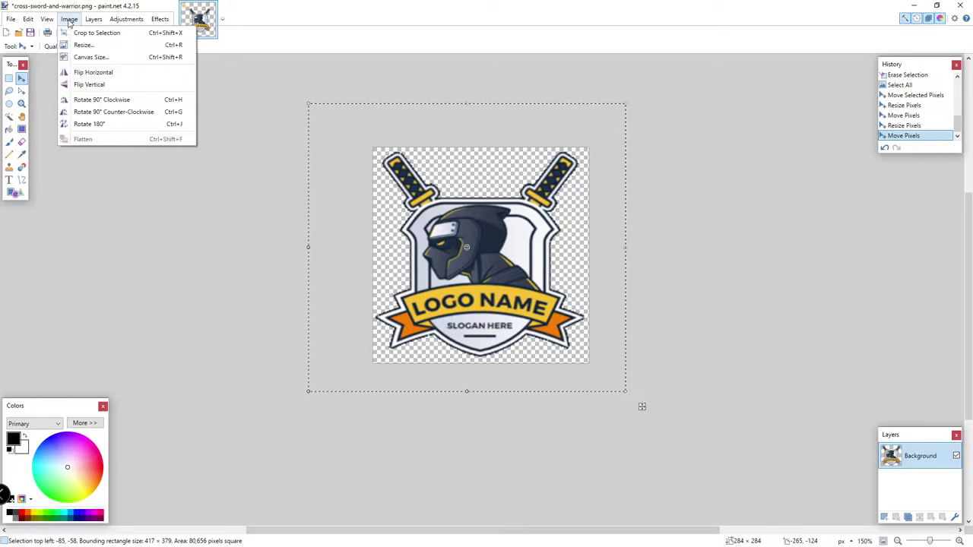
{"action": "left_click", "coordinate": [110, 45]}
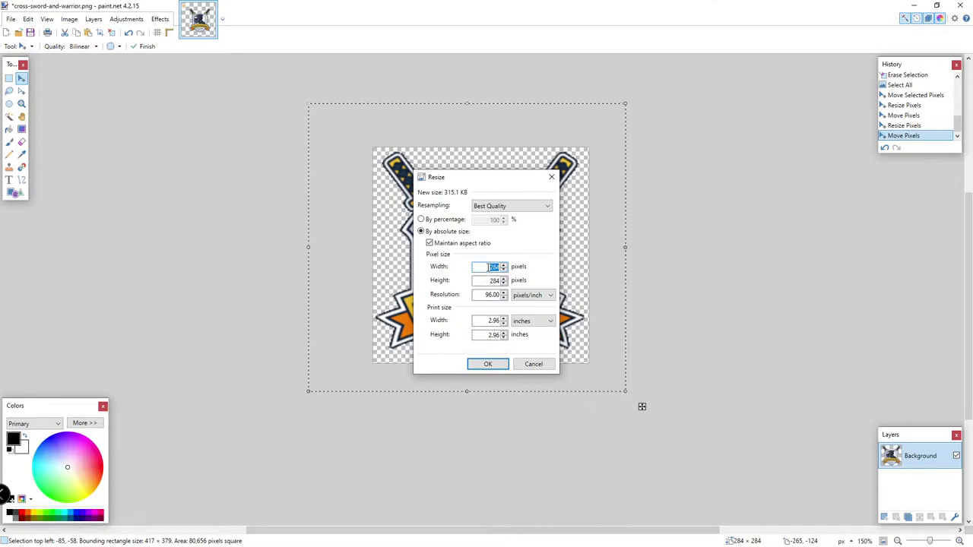
{"action": "left_click", "coordinate": [430, 244]}
{"action": "left_click", "coordinate": [430, 244]}
{"action": "left_click", "coordinate": [430, 244]}
{"action": "double_click", "coordinate": [487, 268]}
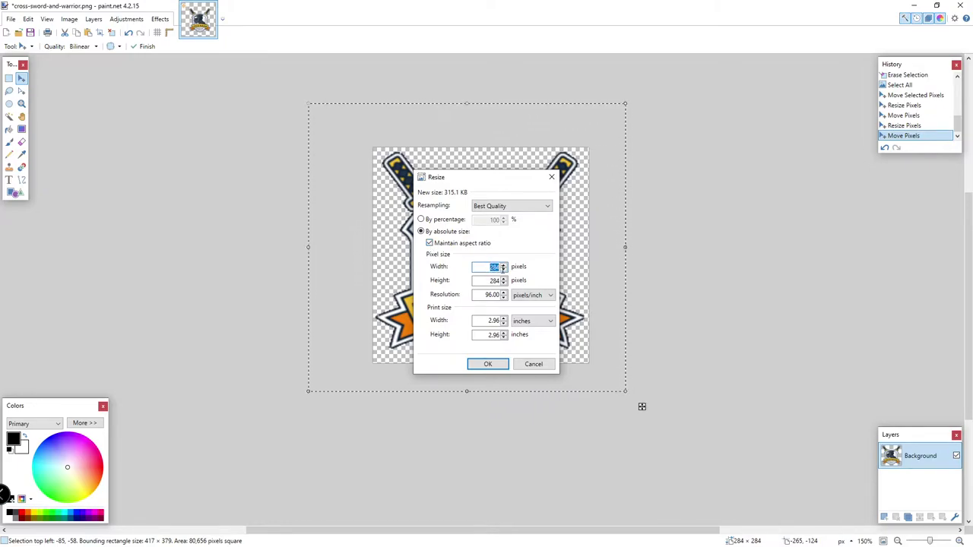
{"action": "type", "text": "112"}
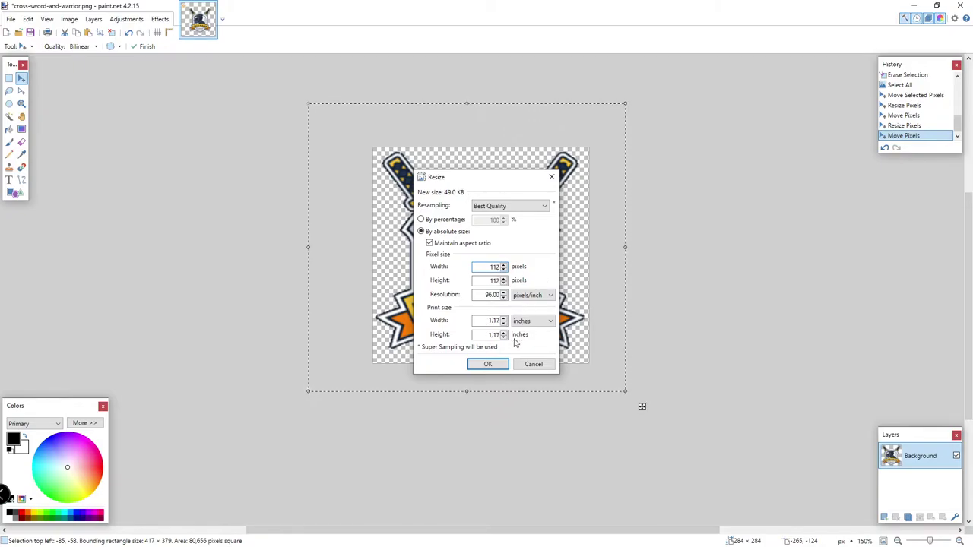
{"action": "left_click", "coordinate": [491, 364]}
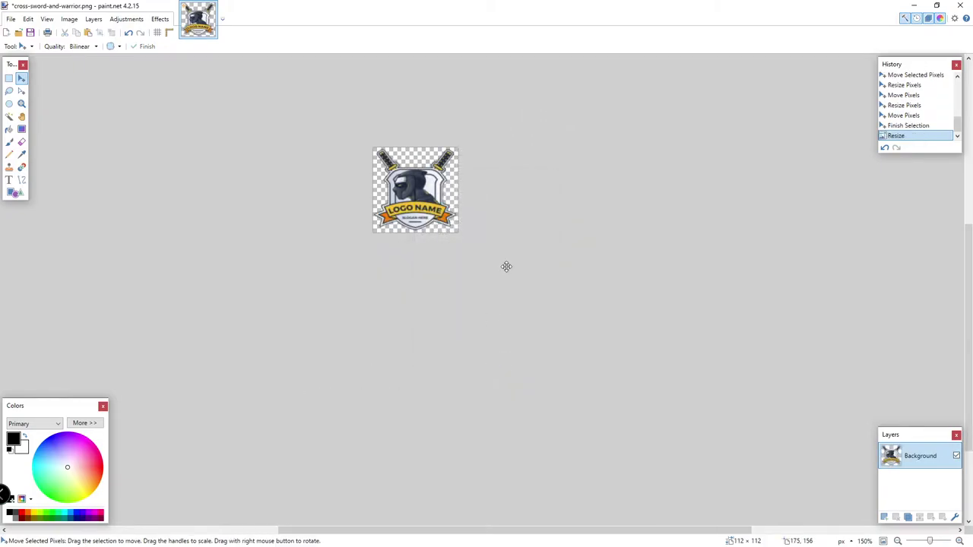
Select the entire image, stretch it slightly to about 115 × 113 px, and centre the logo on the canvas.
{"action": "key", "text": "ctrl+a"}
{"action": "left_click_drag", "start_coordinate": [417, 194], "coordinate": [415, 193]}
{"action": "left_click_drag", "start_coordinate": [461, 236], "coordinate": [458, 236]}
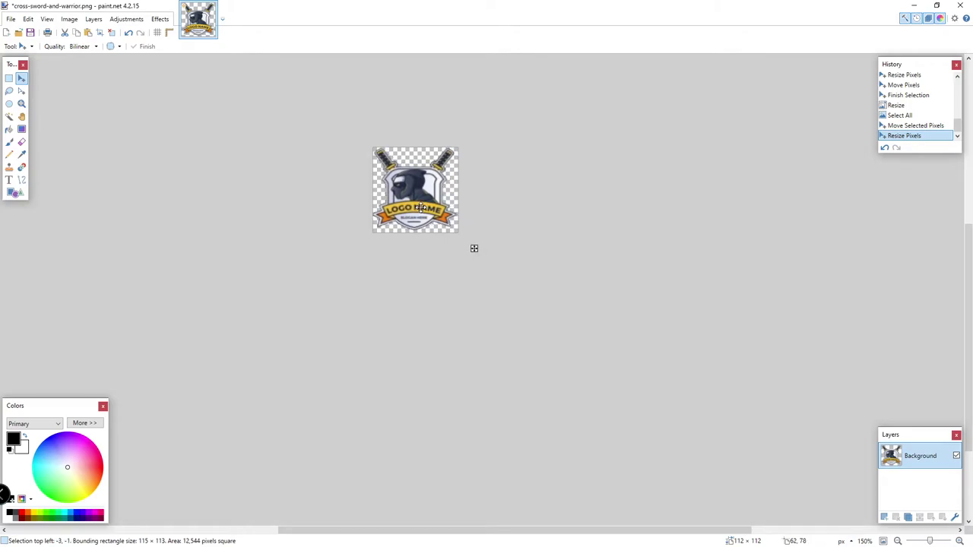
{"action": "left_click_drag", "start_coordinate": [422, 206], "coordinate": [427, 215]}
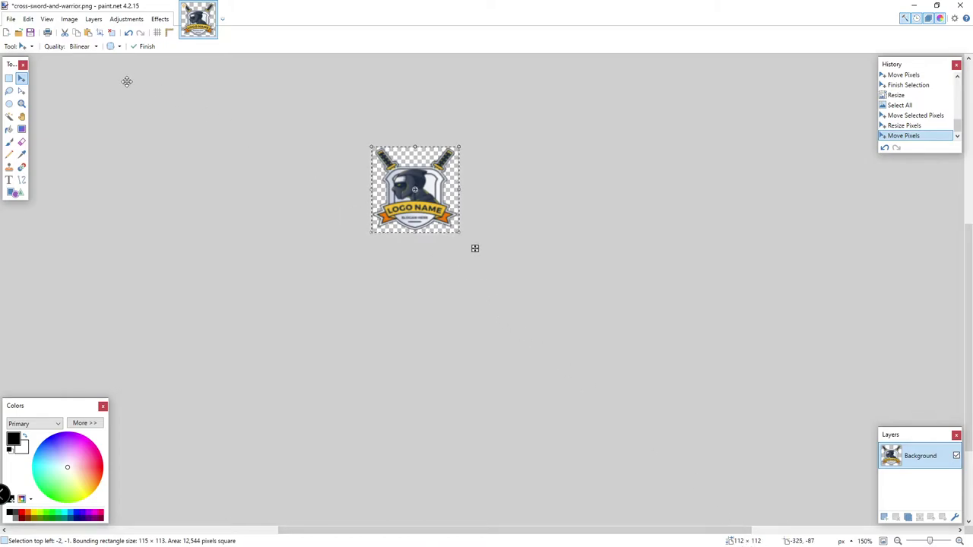
Save the 112 × 112 pixel logo as a new PNG file named logo-112.png with the default save configuration.
{"action": "left_click", "coordinate": [11, 19]}
{"action": "left_click", "coordinate": [49, 101]}
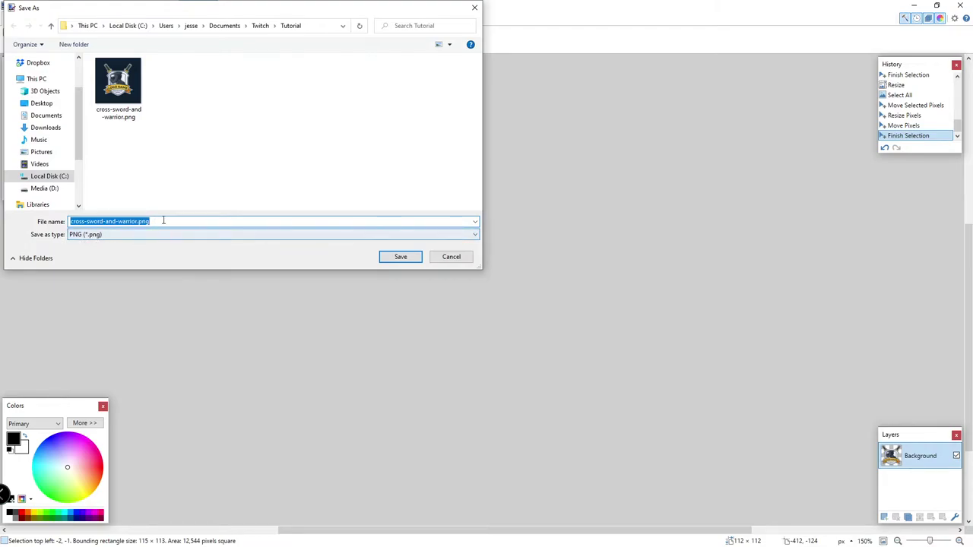
{"action": "left_click", "coordinate": [137, 221]}
{"action": "left_click_drag", "start_coordinate": [131, 221], "coordinate": [67, 222]}
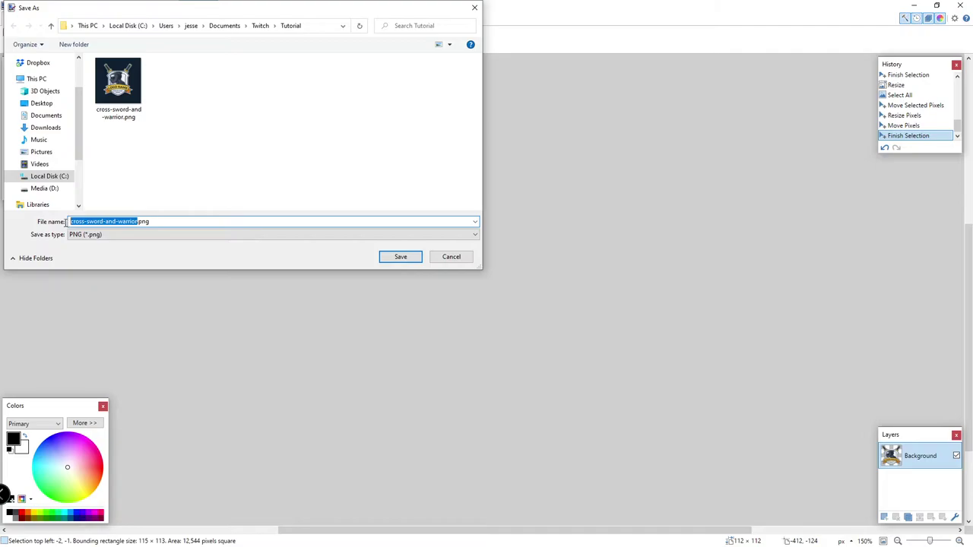
{"action": "type", "text": "logo-112"}
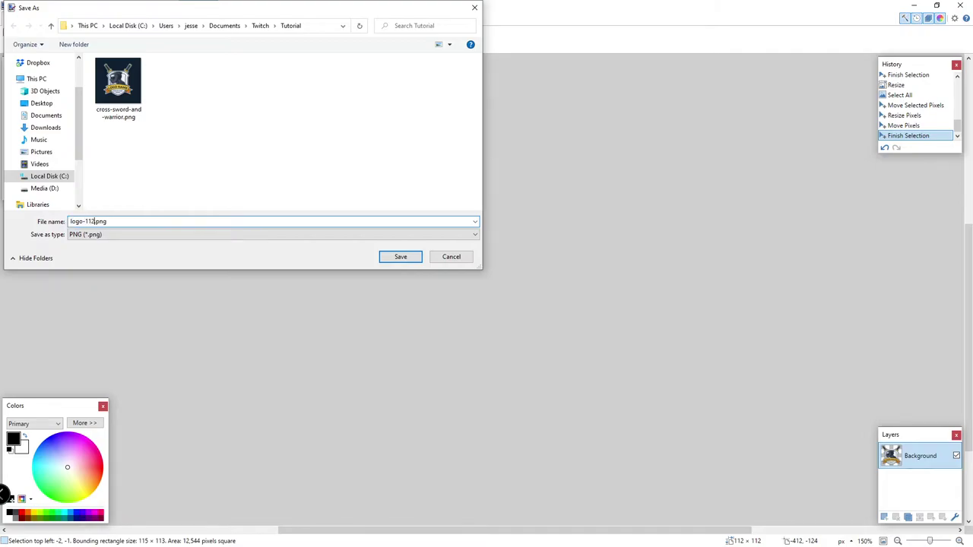
{"action": "left_click", "coordinate": [405, 258]}
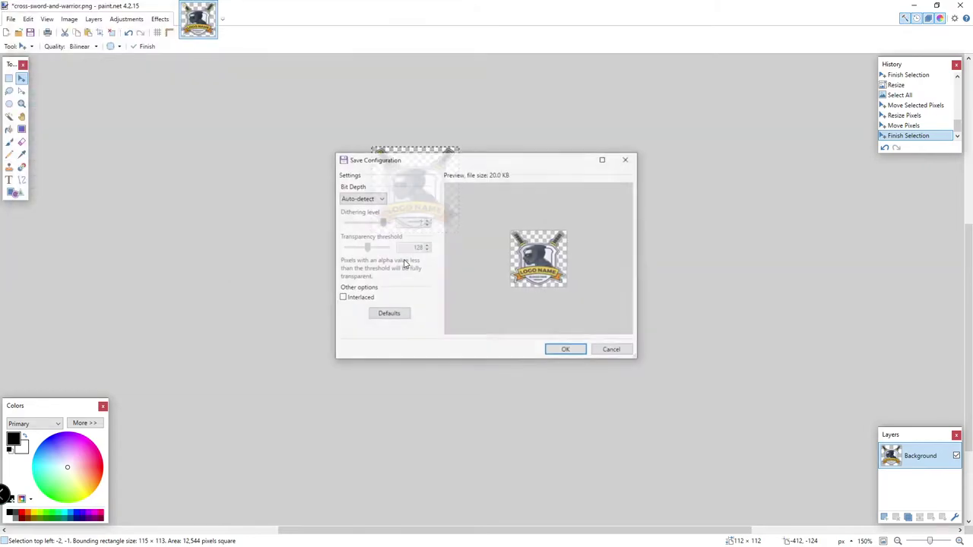
{"action": "left_click", "coordinate": [562, 351]}
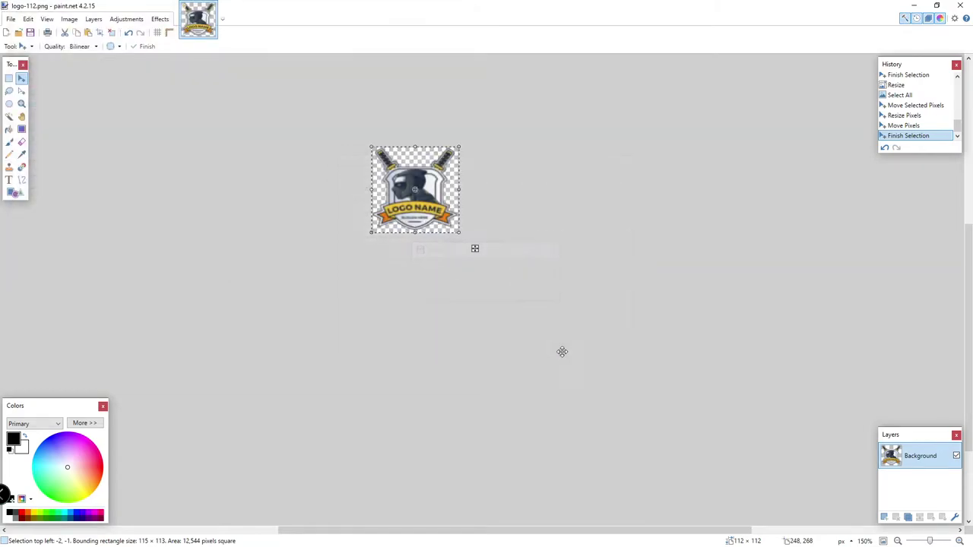
Resize the logo image to 56 × 56 pixels with the aspect ratio maintained.
{"action": "left_click", "coordinate": [69, 19]}
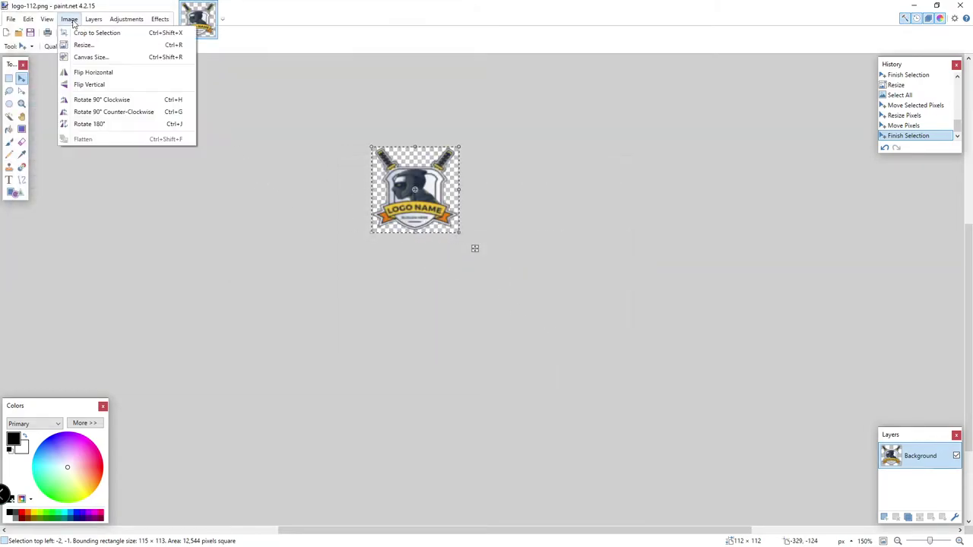
{"action": "left_click", "coordinate": [95, 47]}
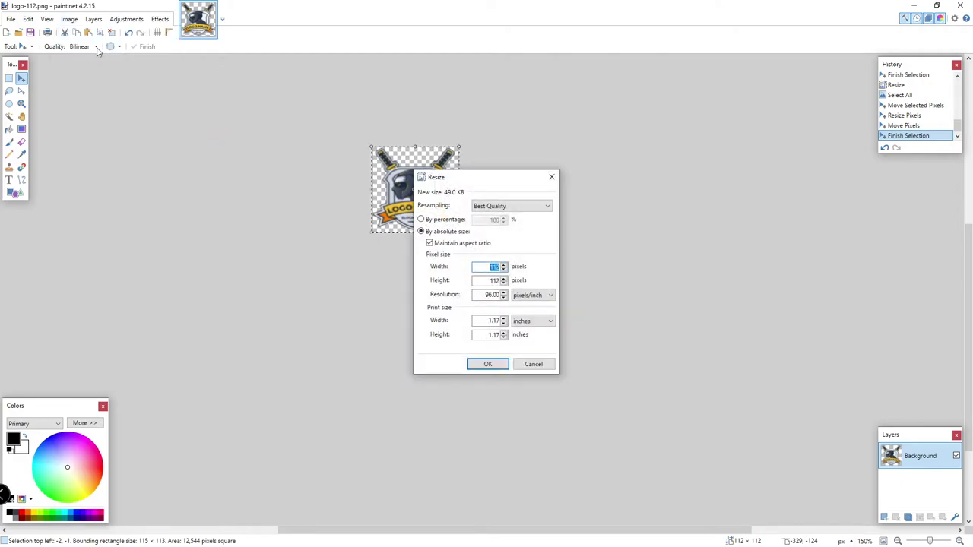
{"action": "type", "text": "56"}
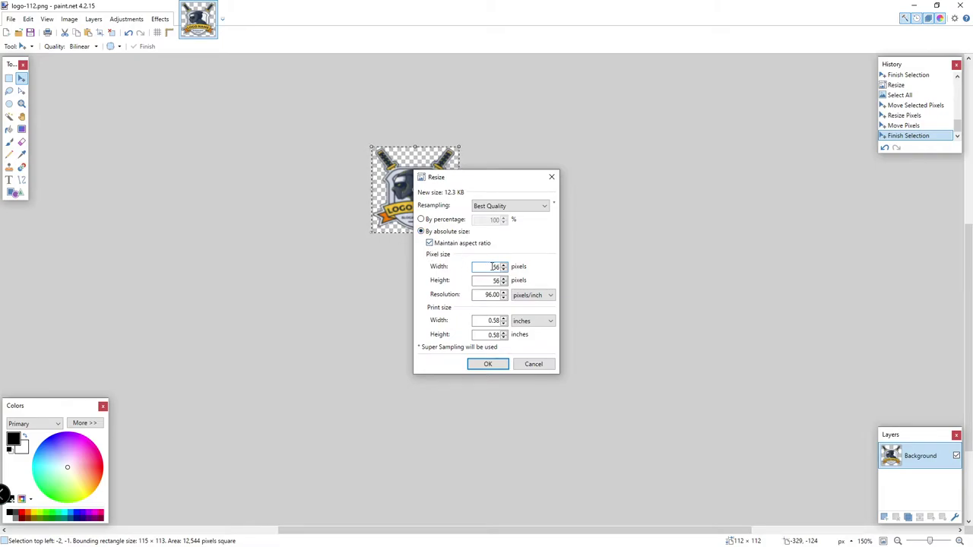
{"action": "left_click", "coordinate": [488, 364]}
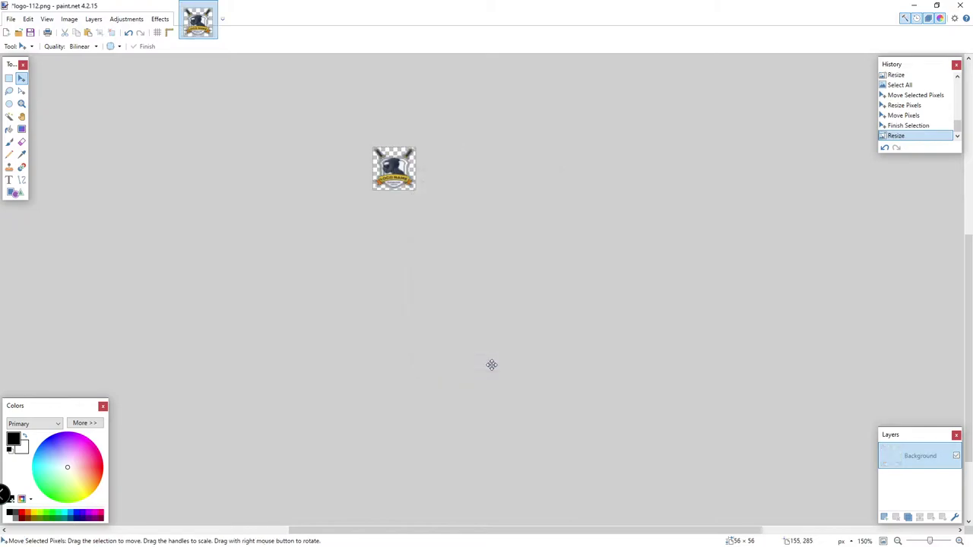
Save the reduced logo as a separate PNG file named logo-56.png with the default save configuration.
{"action": "left_click", "coordinate": [10, 19]}
{"action": "left_click", "coordinate": [47, 99]}
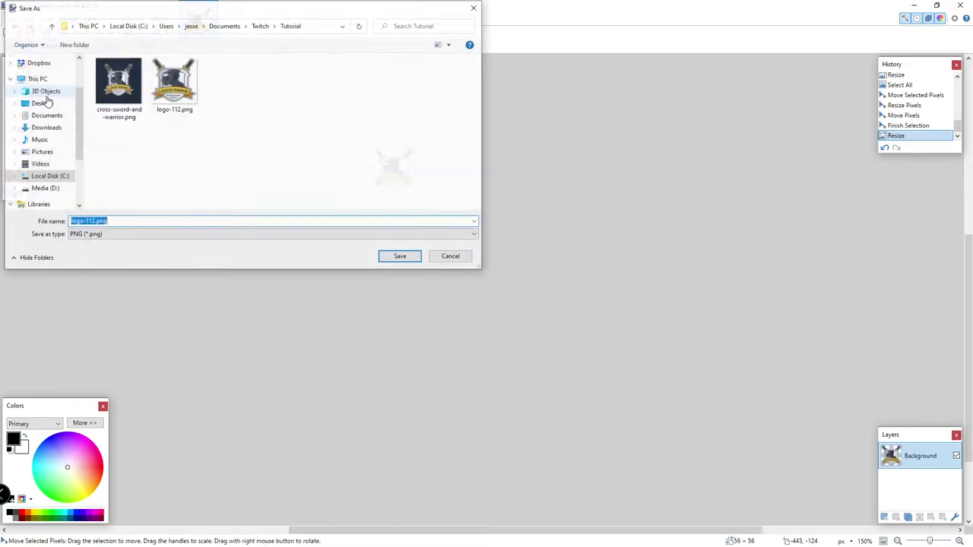
{"action": "key", "text": "Right"}
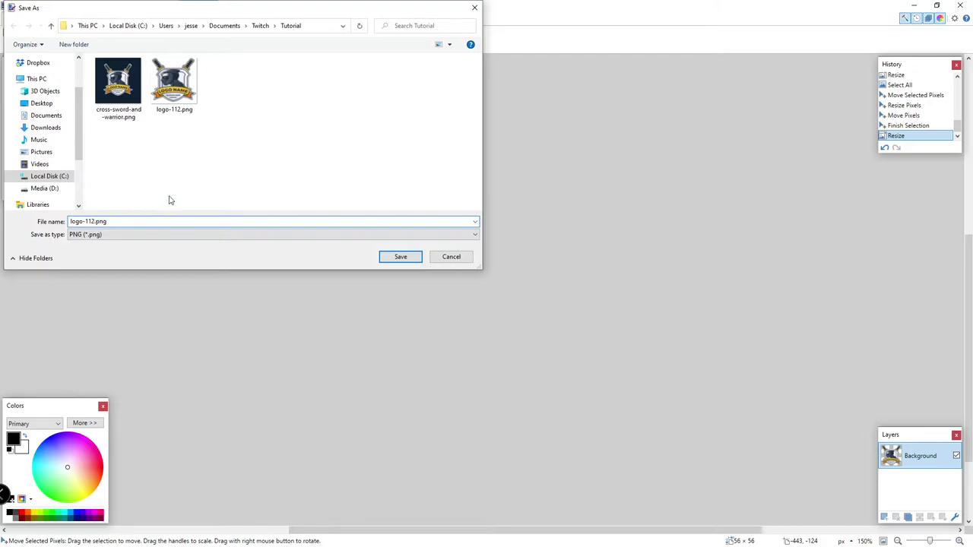
{"action": "type", "text": "56"}
{"action": "left_click", "coordinate": [396, 257]}
{"action": "left_click", "coordinate": [563, 349]}
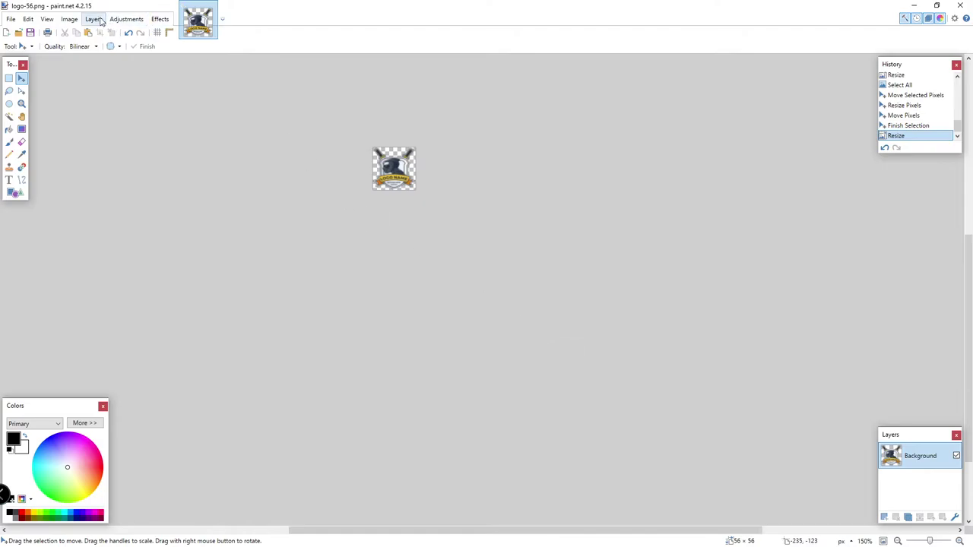
Resize the logo image to 28 × 28 pixels with the aspect ratio maintained.
{"action": "left_click", "coordinate": [68, 20]}
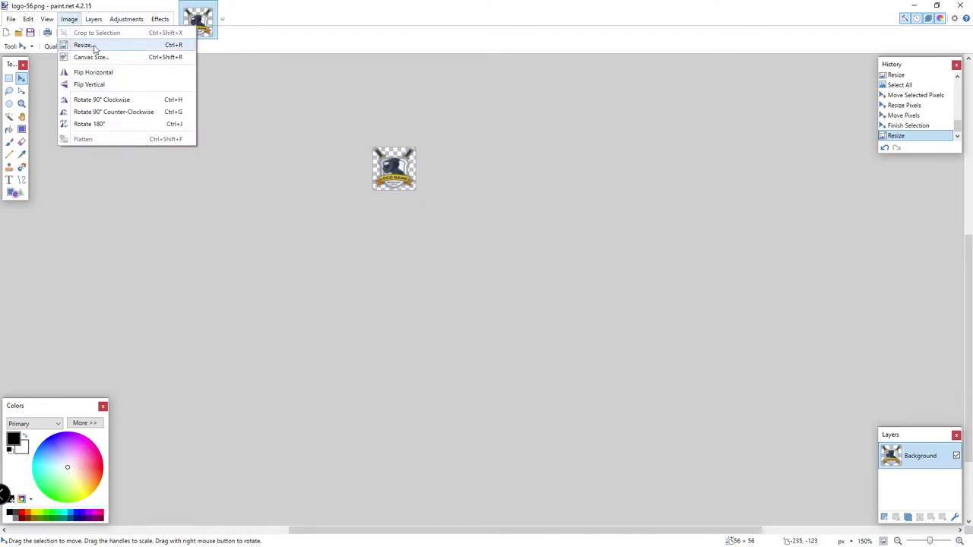
{"action": "left_click", "coordinate": [83, 45]}
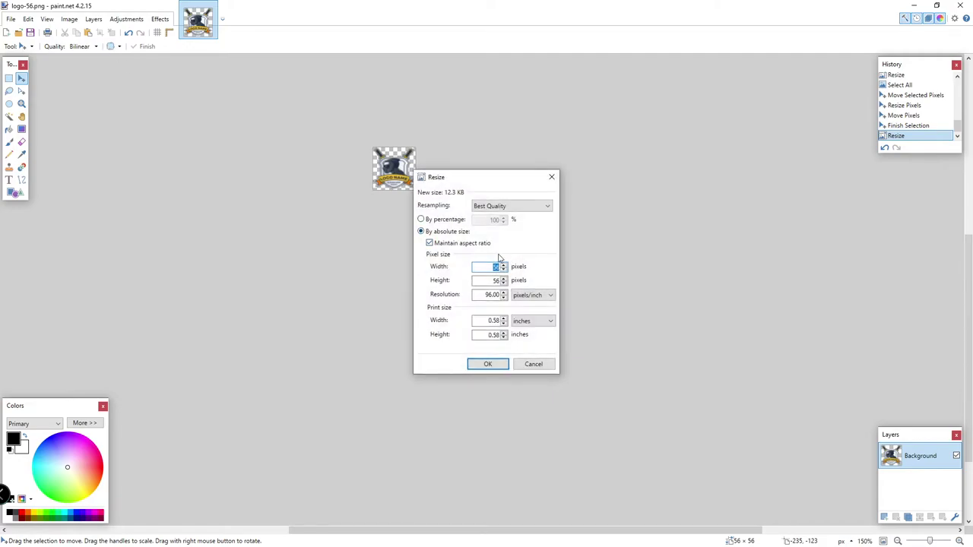
{"action": "type", "text": "28"}
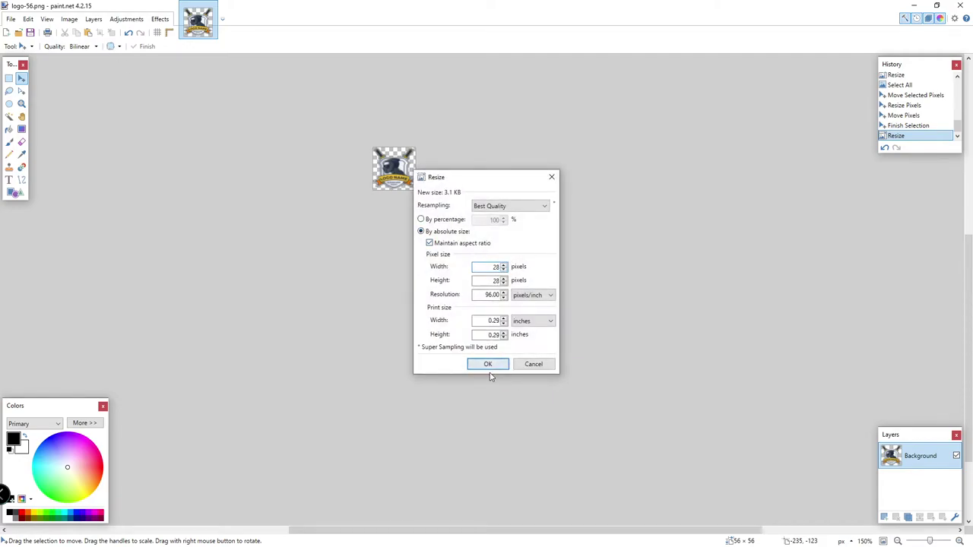
{"action": "left_click", "coordinate": [490, 365]}
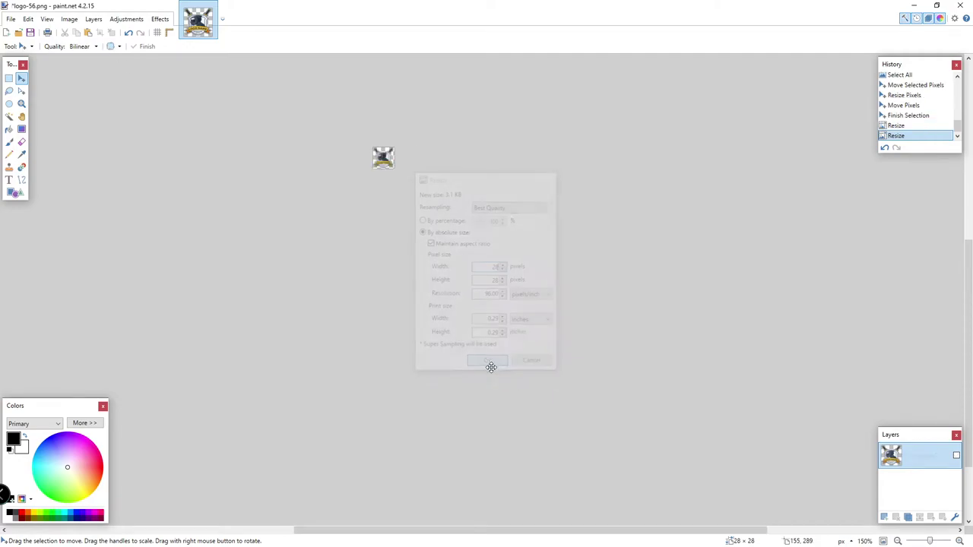
Save the smallest logo as a separate PNG file named logo-28.png with the default save configuration.
{"action": "left_click", "coordinate": [11, 19]}
{"action": "left_click", "coordinate": [31, 97]}
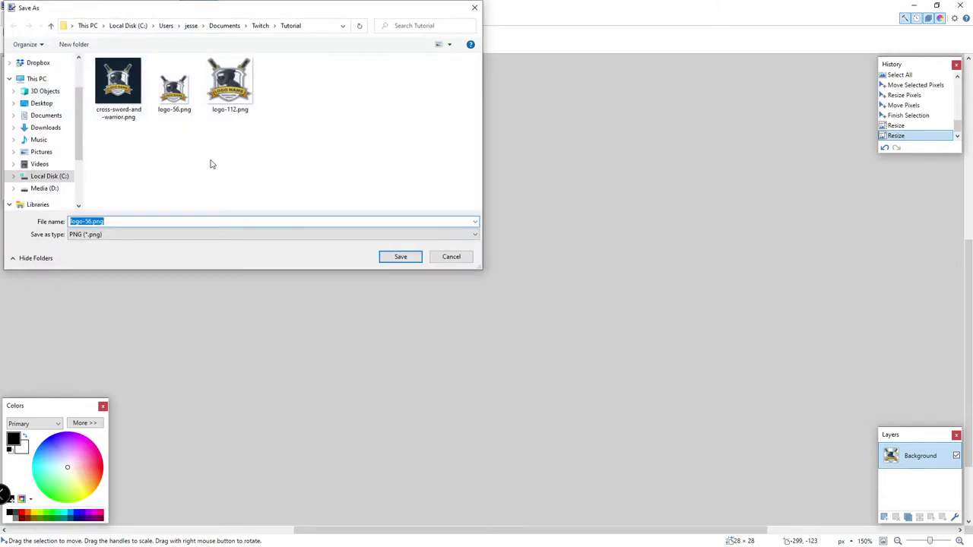
{"action": "left_click", "coordinate": [89, 220]}
{"action": "key", "text": "BackSpace"}
{"action": "key", "text": "BackSpace"}
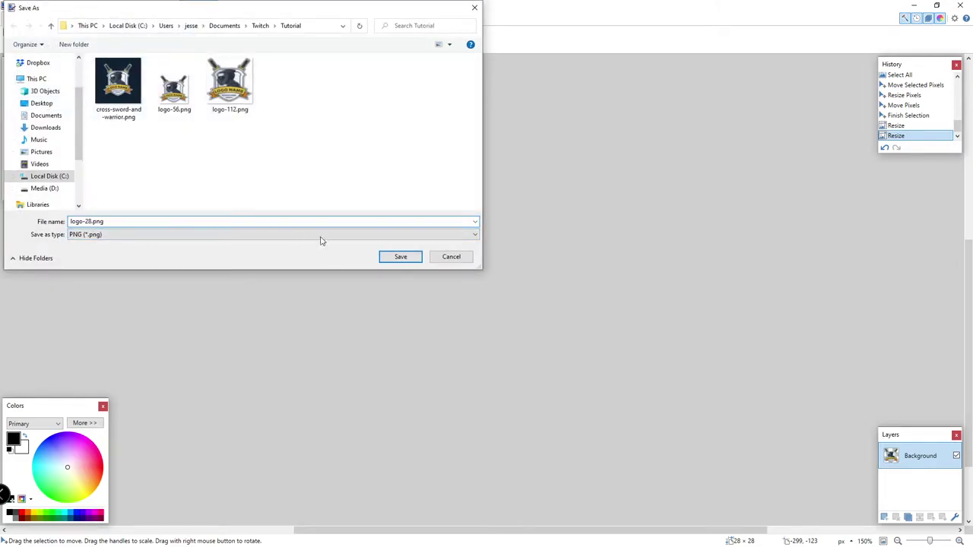
{"action": "left_click", "coordinate": [395, 257]}
{"action": "left_click", "coordinate": [578, 354]}
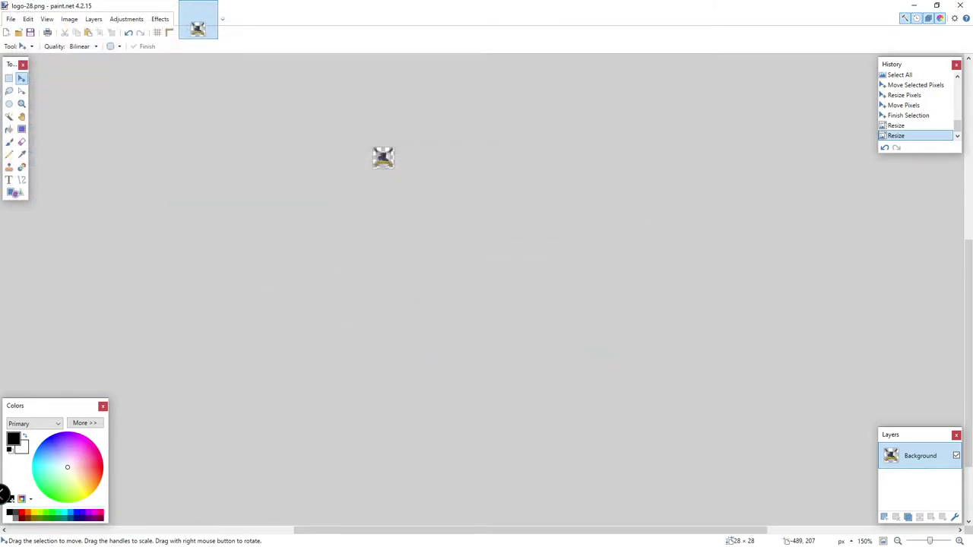
Switch to the Twitch creator dashboard in the browser and open the affiliate subscription's Emotes settings.
{"action": "key", "text": "alt+Tab"}
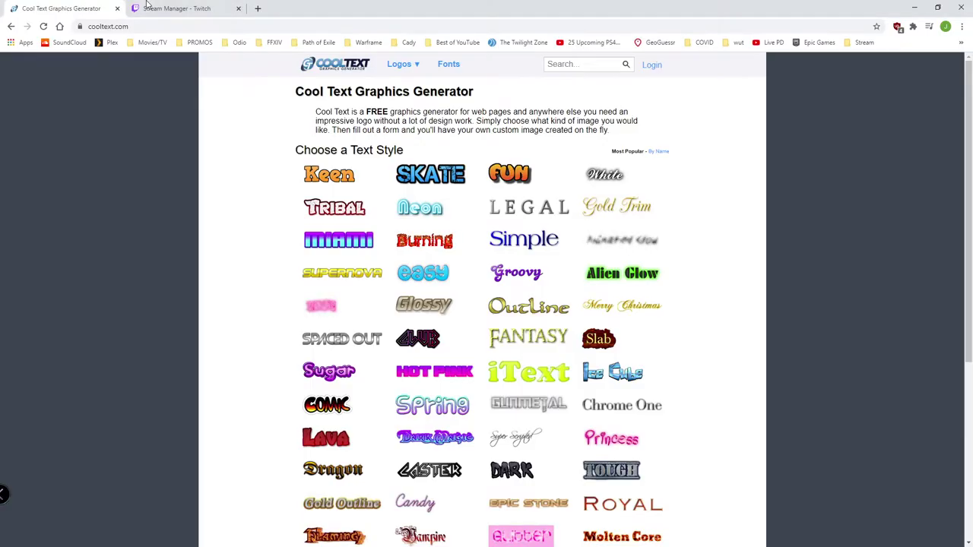
{"action": "key", "text": "ctrl+Tab"}
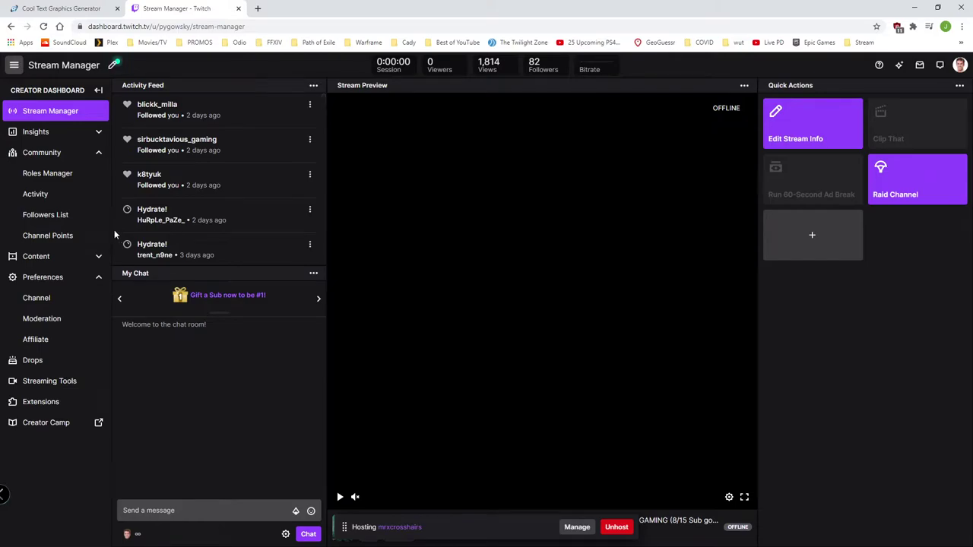
{"action": "left_click", "coordinate": [64, 342]}
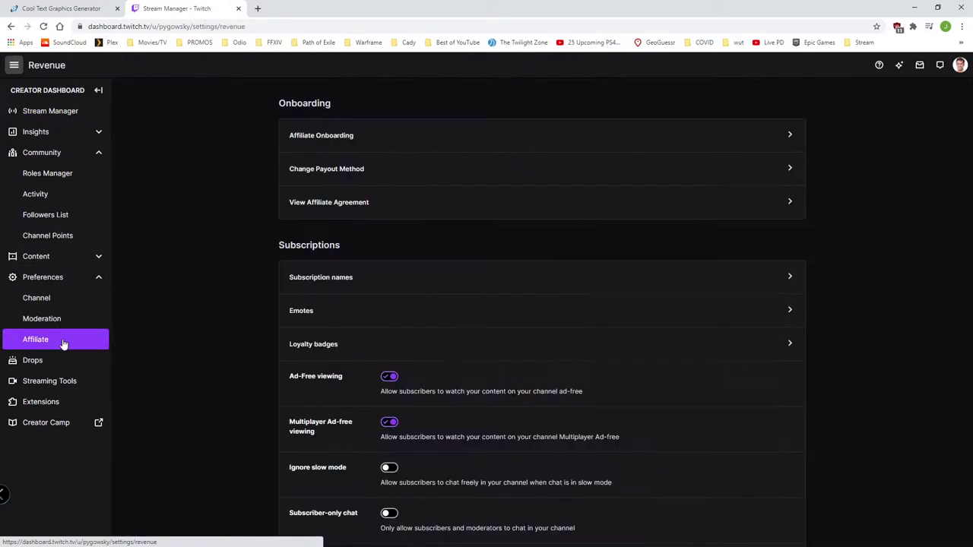
{"action": "left_click", "coordinate": [373, 316]}
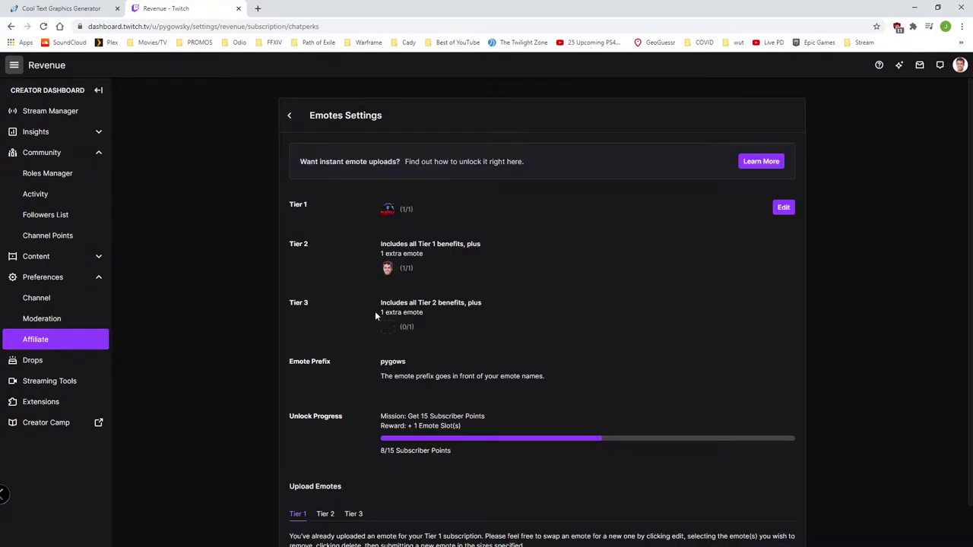
{"action": "scroll", "coordinate": [376, 316], "scroll_direction": "down", "scroll_amount": 1}
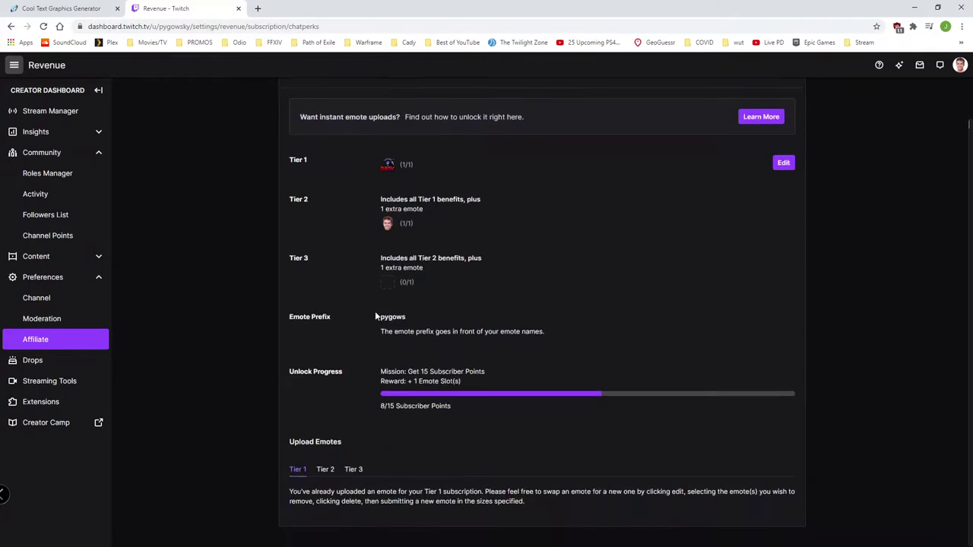
Choose Tier 3 for the emote upload and set its image upload mode to Advanced.
{"action": "left_click", "coordinate": [355, 470]}
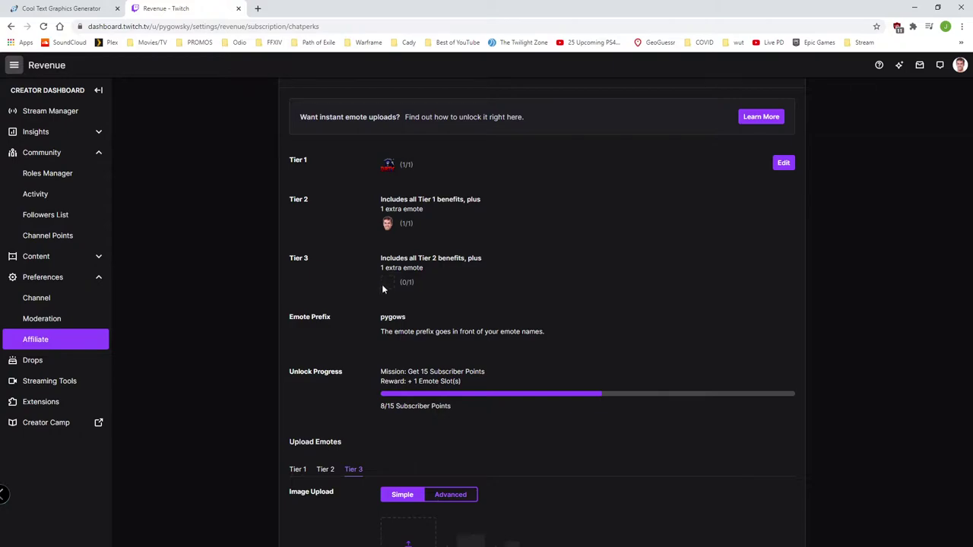
{"action": "scroll", "coordinate": [374, 312], "scroll_direction": "down", "scroll_amount": 2}
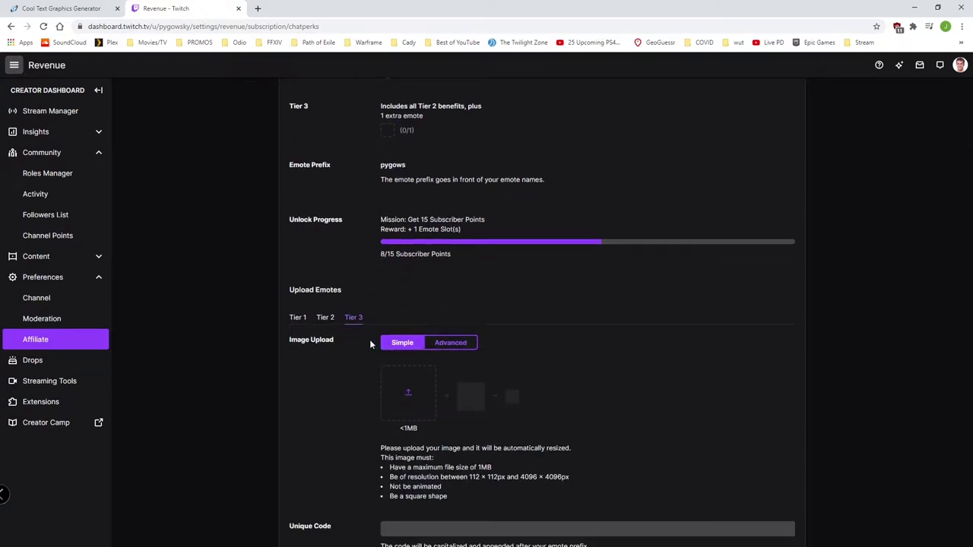
{"action": "left_click", "coordinate": [456, 346]}
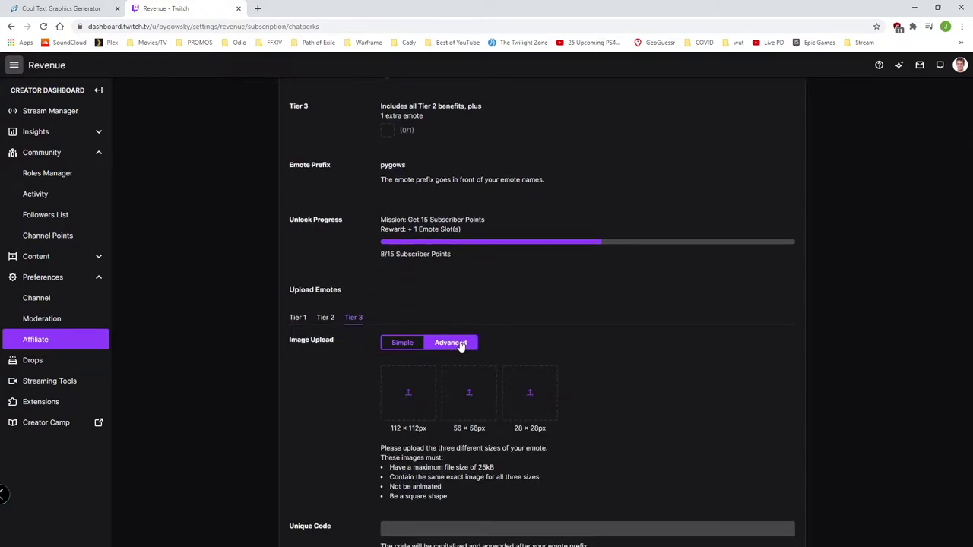
{"action": "scroll", "coordinate": [425, 346], "scroll_direction": "down", "scroll_amount": 1}
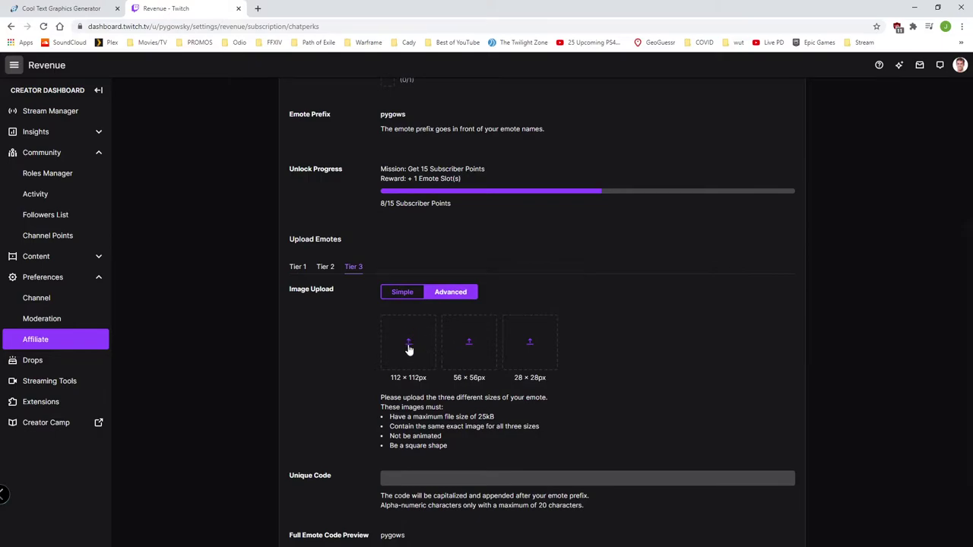
Upload logo-112.png from the Twitch Tutorial folder as the 112 × 112px emote image.
{"action": "left_click", "coordinate": [411, 344]}
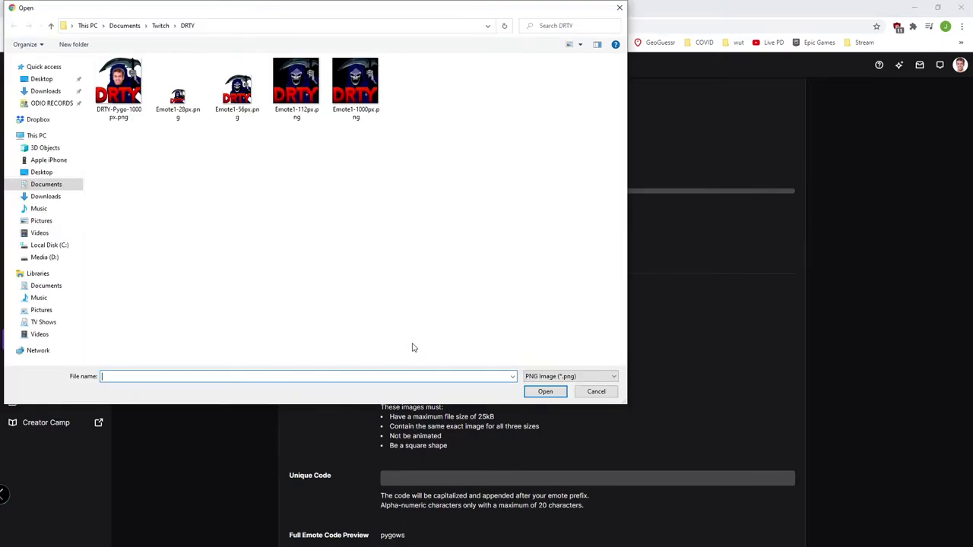
{"action": "left_click", "coordinate": [161, 25]}
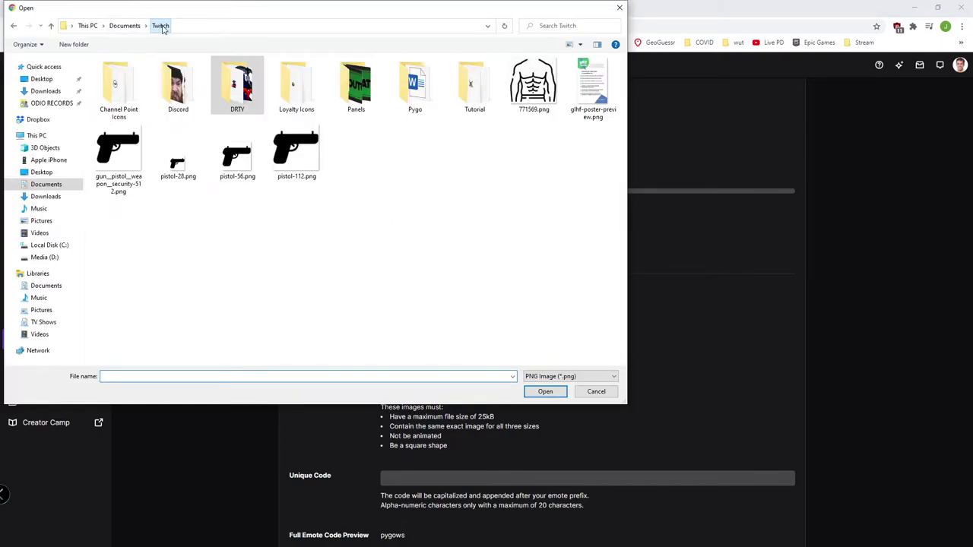
{"action": "double_click", "coordinate": [484, 92]}
{"action": "double_click", "coordinate": [300, 84]}
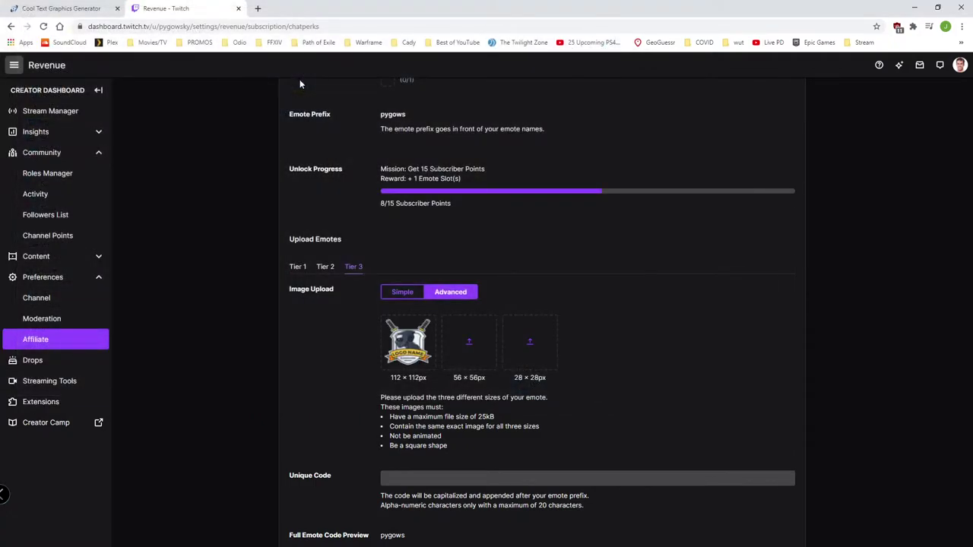
Upload logo-56.png as the 56 × 56px emote image and logo-28.png as the 28 × 28px one.
{"action": "left_click", "coordinate": [473, 351]}
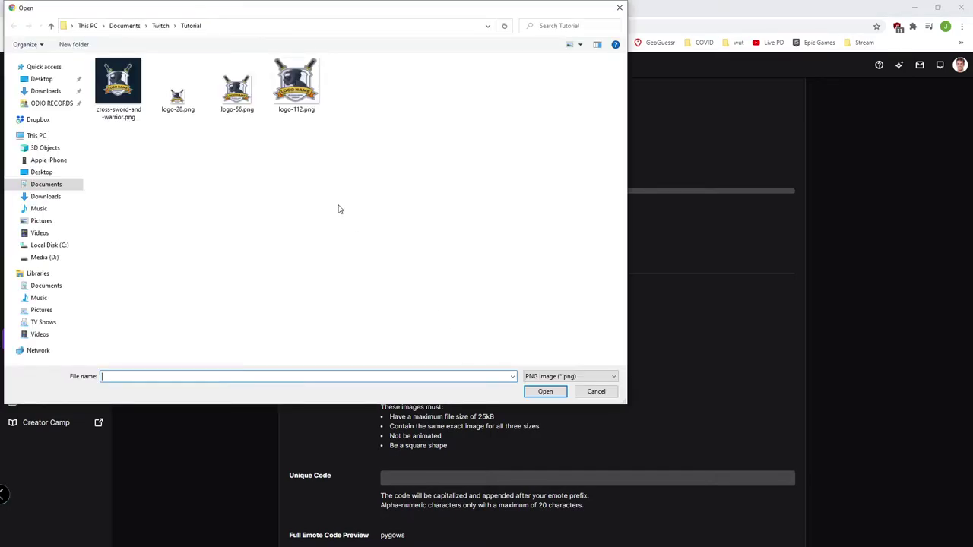
{"action": "double_click", "coordinate": [237, 86]}
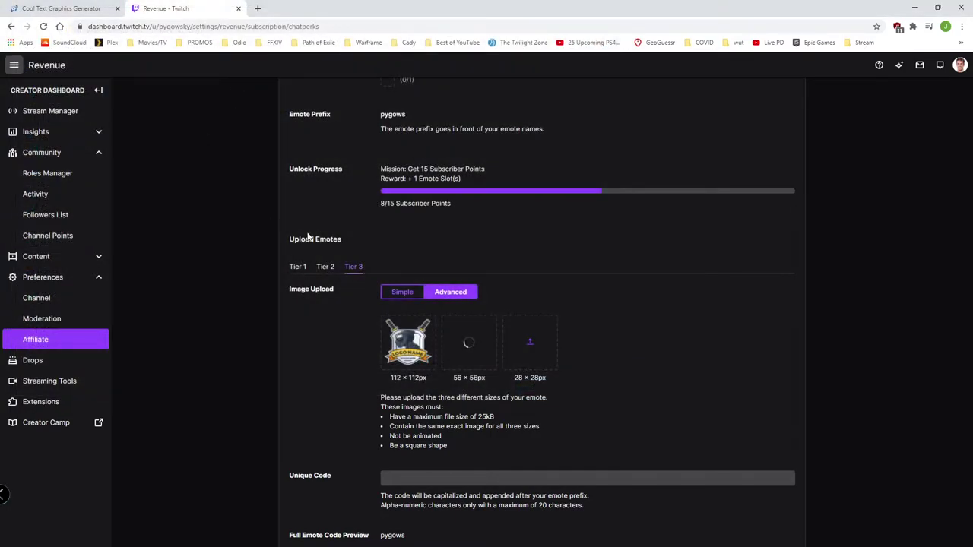
{"action": "left_click", "coordinate": [530, 340]}
{"action": "double_click", "coordinate": [178, 96]}
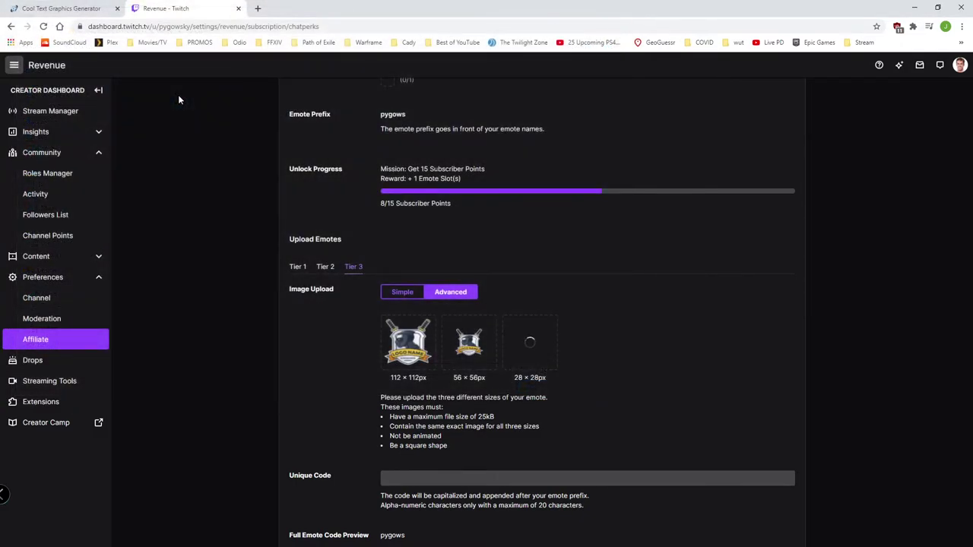
{"action": "scroll", "coordinate": [480, 292], "scroll_direction": "down", "scroll_amount": 1}
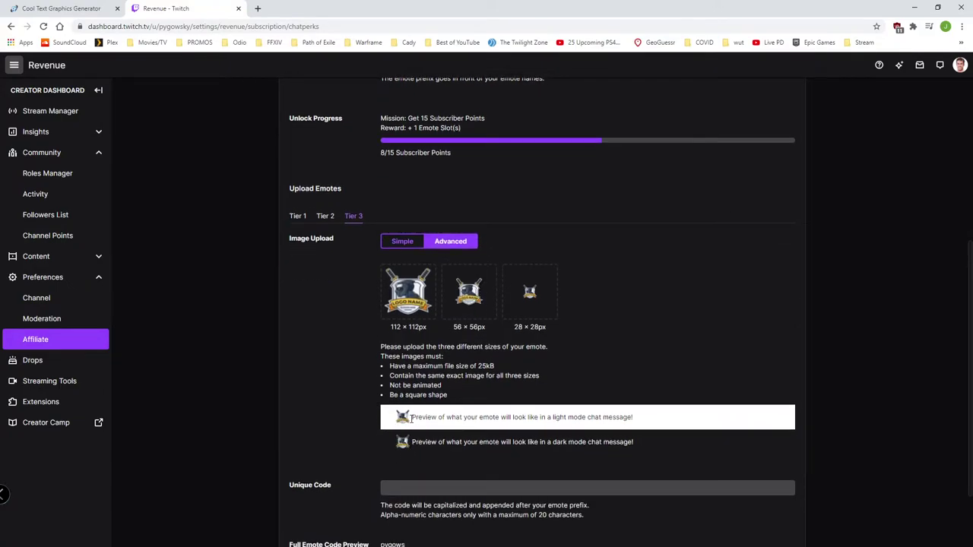
Enter Logo as the Tier 3 emote's unique code and review the full emote code preview.
{"action": "scroll", "coordinate": [449, 425], "scroll_direction": "down", "scroll_amount": 2}
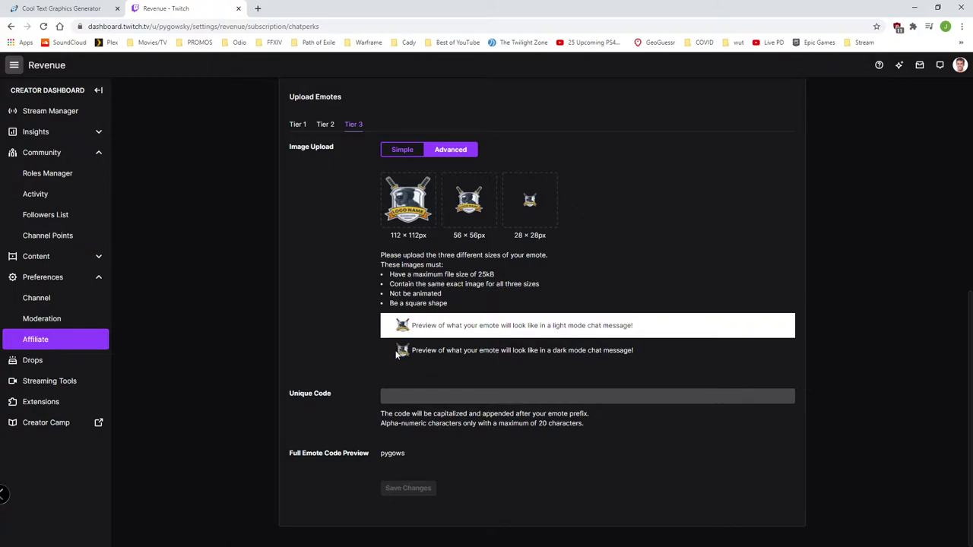
{"action": "left_click", "coordinate": [422, 396]}
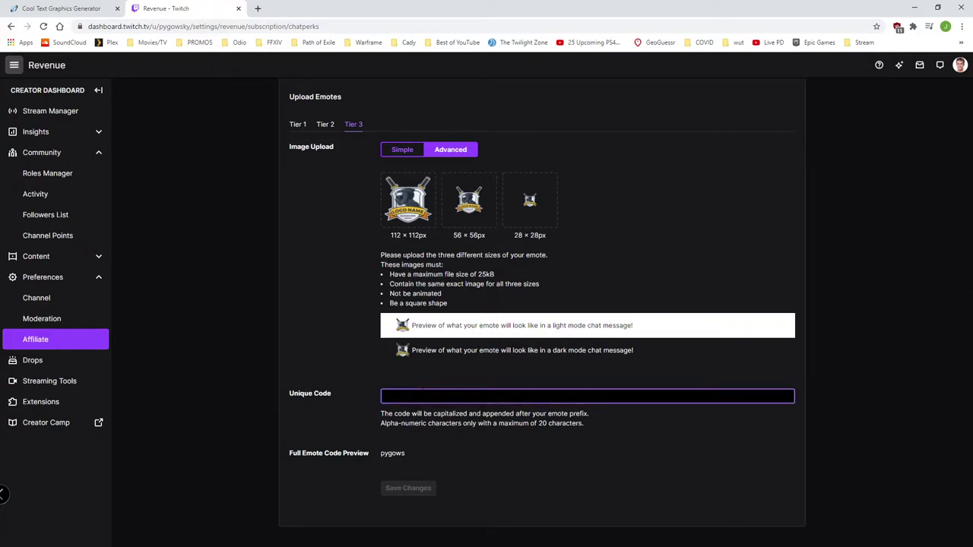
{"action": "type", "text": "Logo"}
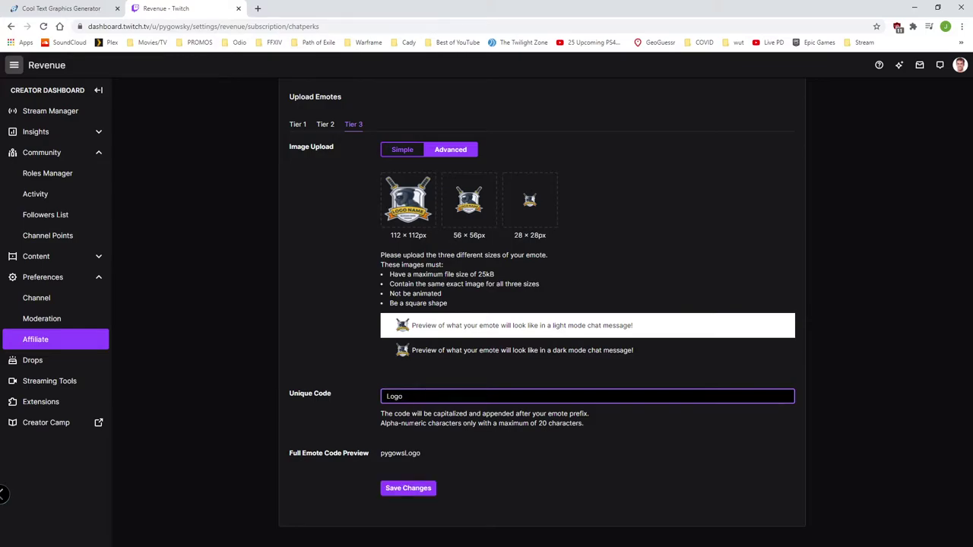
{"action": "left_click_drag", "start_coordinate": [380, 453], "coordinate": [427, 456]}
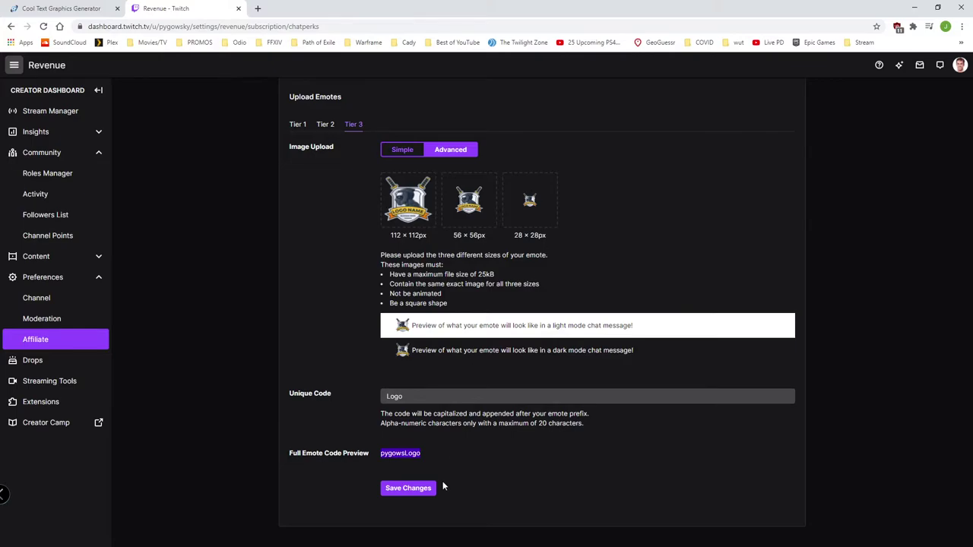
{"action": "scroll", "coordinate": [444, 487], "scroll_direction": "up", "scroll_amount": 4}
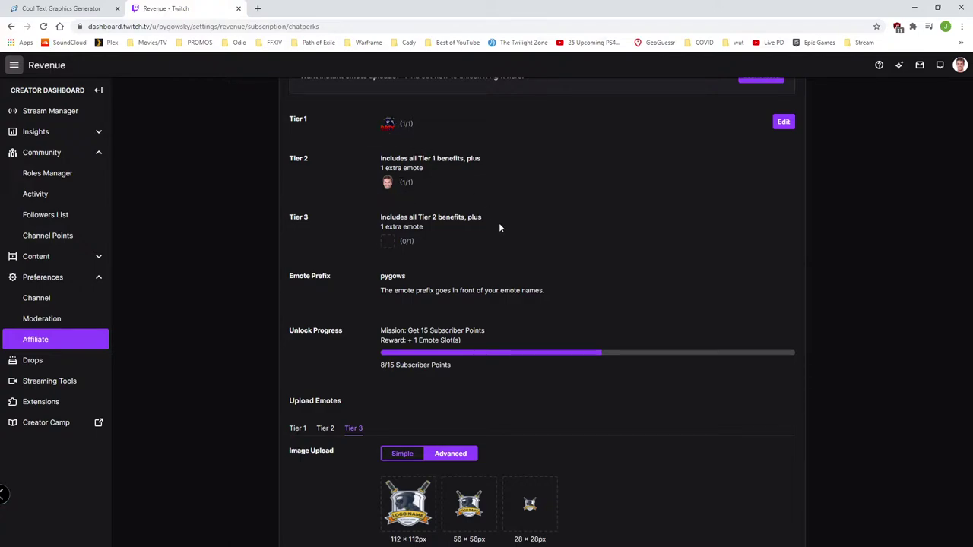
{"action": "scroll", "coordinate": [506, 326], "scroll_direction": "down", "scroll_amount": 2}
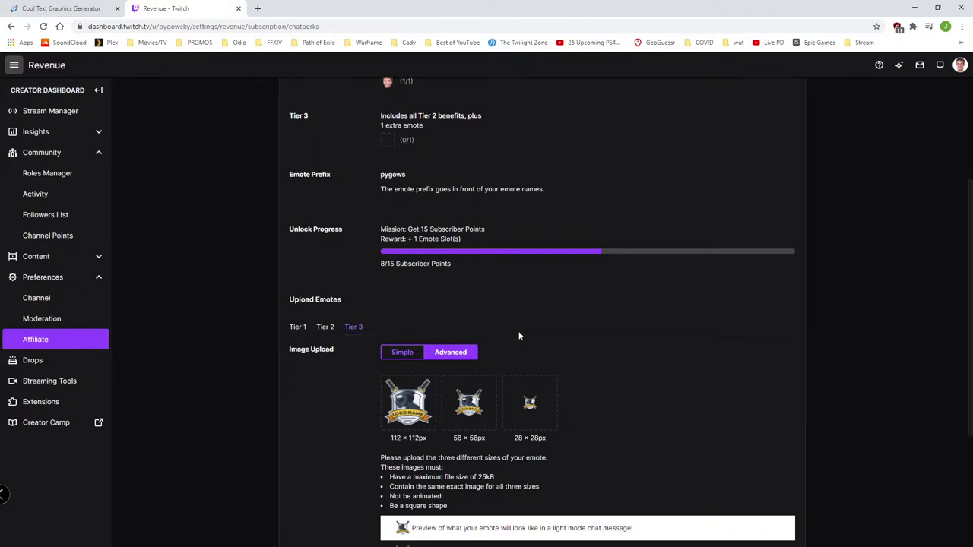
{"action": "scroll", "coordinate": [570, 319], "scroll_direction": "down", "scroll_amount": 1}
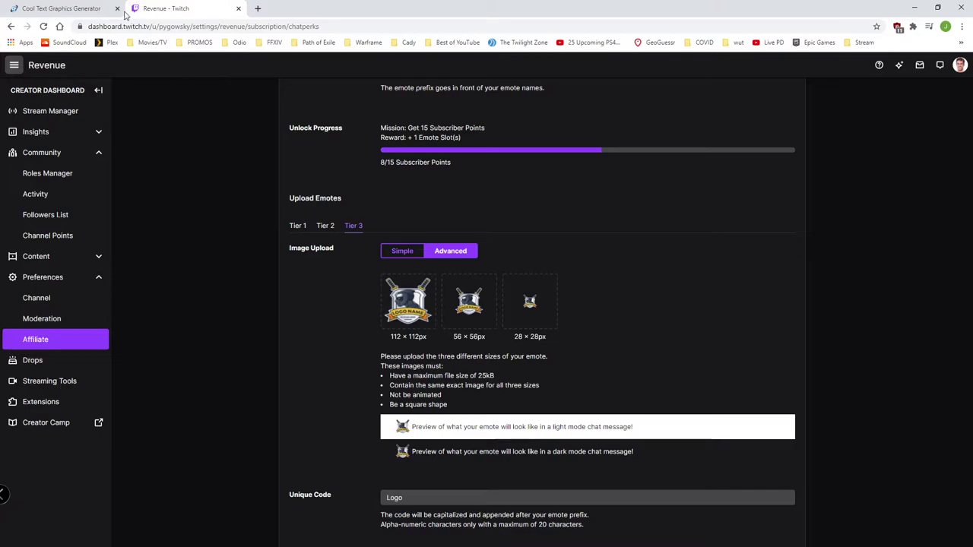
Switch to the Cool Text Graphics Generator, create a logo reading GG in the Dark text style and download it.
{"action": "left_click", "coordinate": [80, 8]}
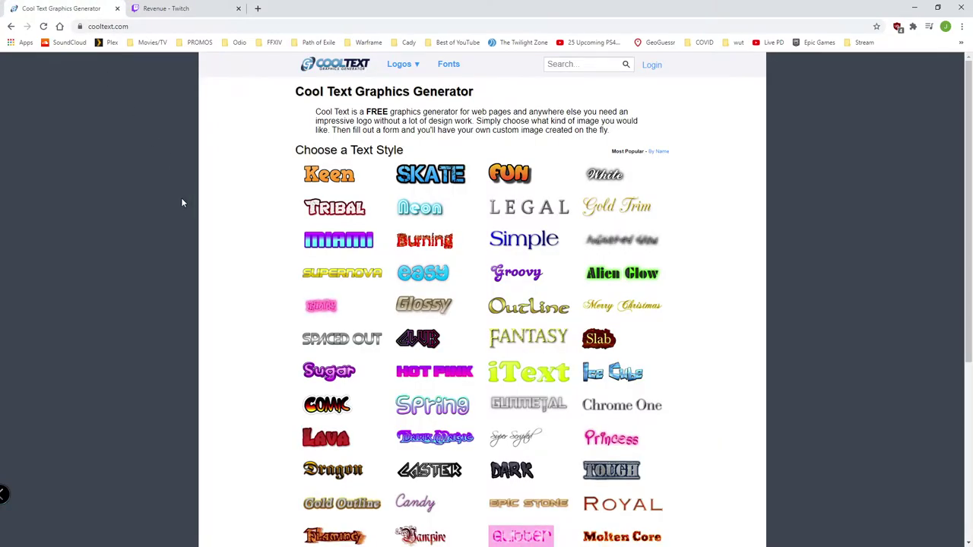
{"action": "mouse_move", "coordinate": [642, 234]}
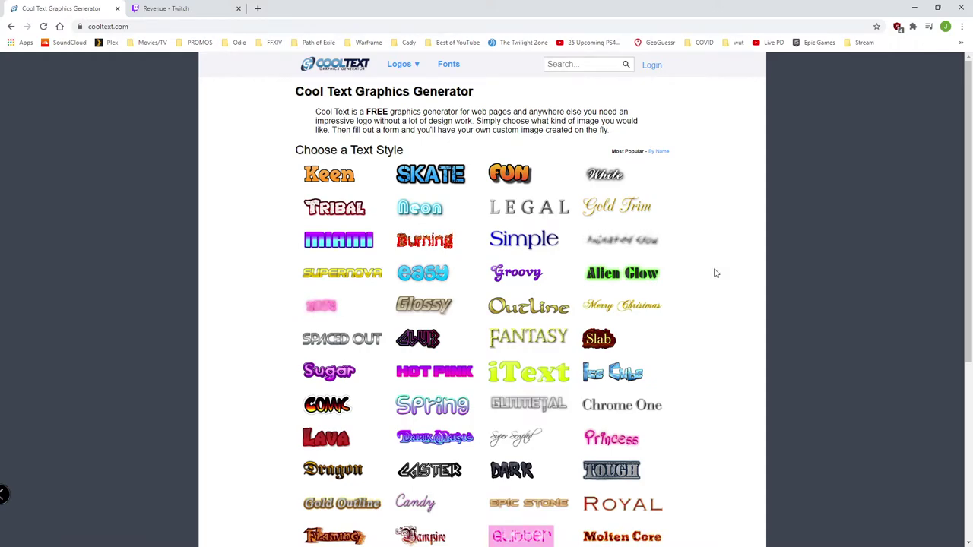
{"action": "left_click", "coordinate": [494, 479]}
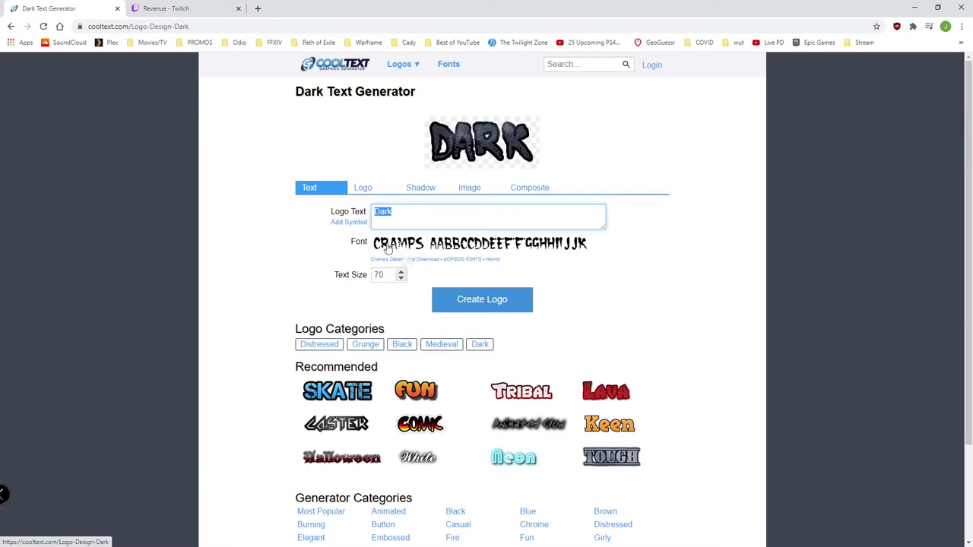
{"action": "type", "text": "GG"}
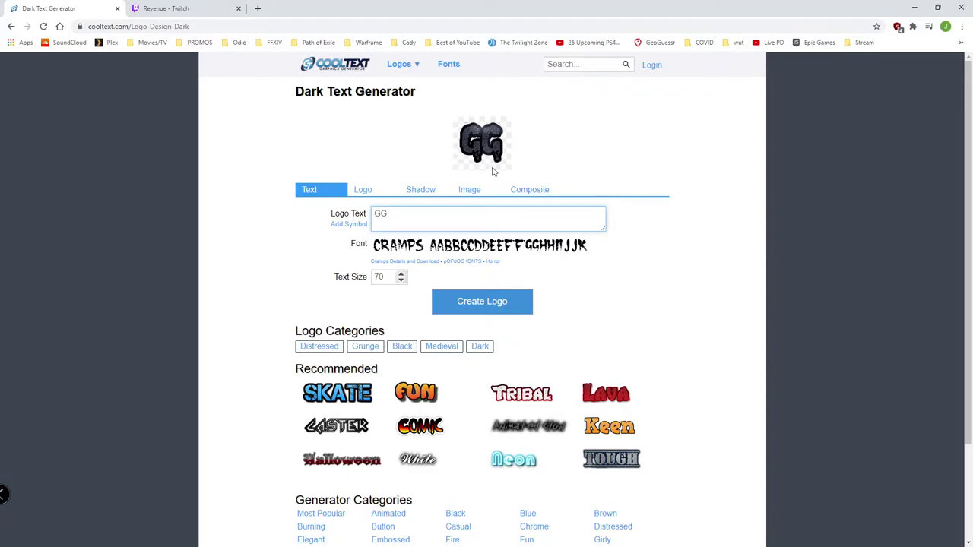
{"action": "left_click", "coordinate": [502, 308]}
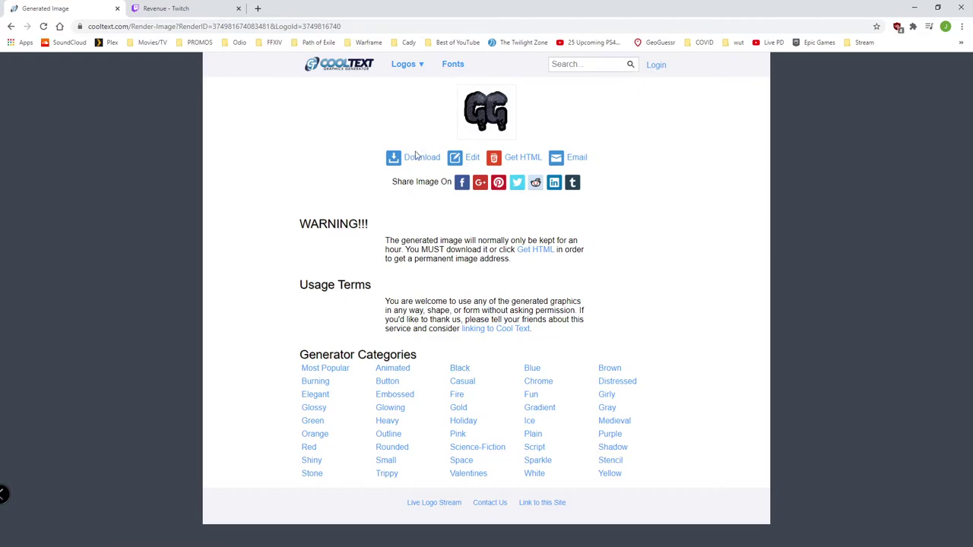
{"action": "left_click", "coordinate": [417, 158]}
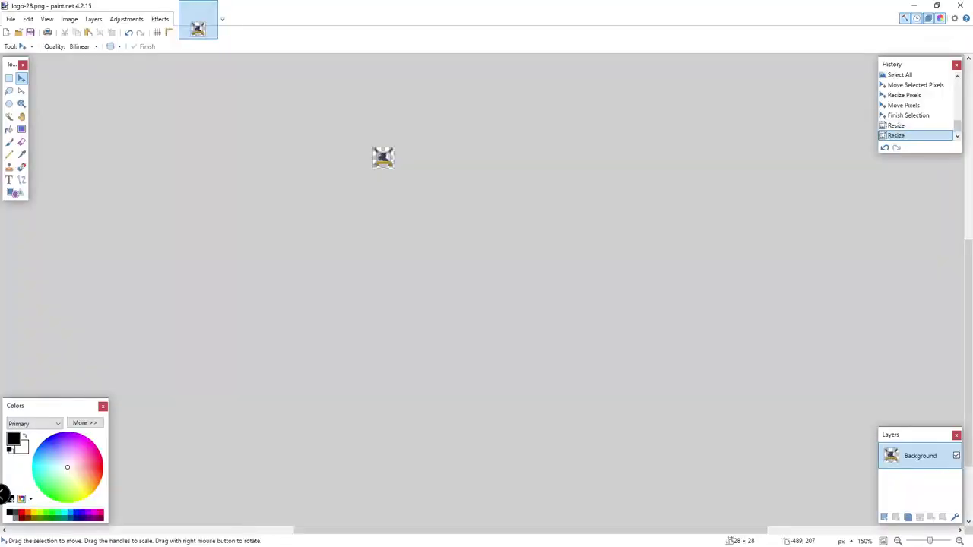
In paint.net, open the downloaded cooltext374981674083481.png from the Downloads folder.
{"action": "left_click", "coordinate": [11, 19]}
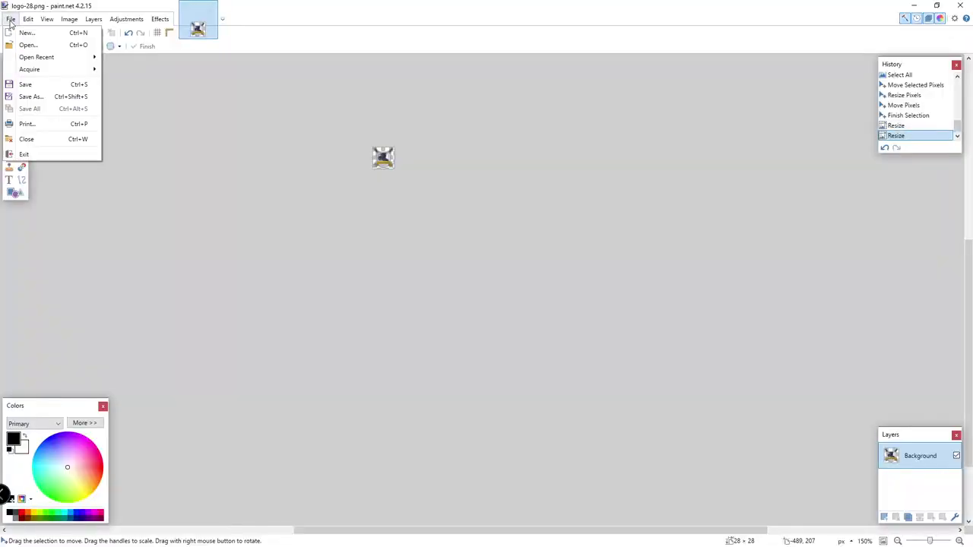
{"action": "left_click", "coordinate": [47, 50]}
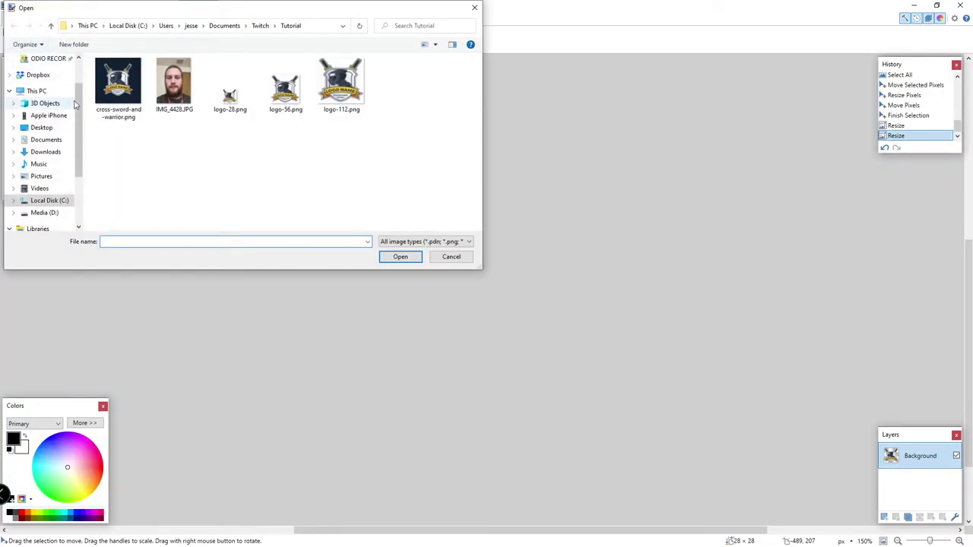
{"action": "scroll", "coordinate": [44, 86], "scroll_direction": "up", "scroll_amount": 3}
{"action": "left_click", "coordinate": [44, 89]}
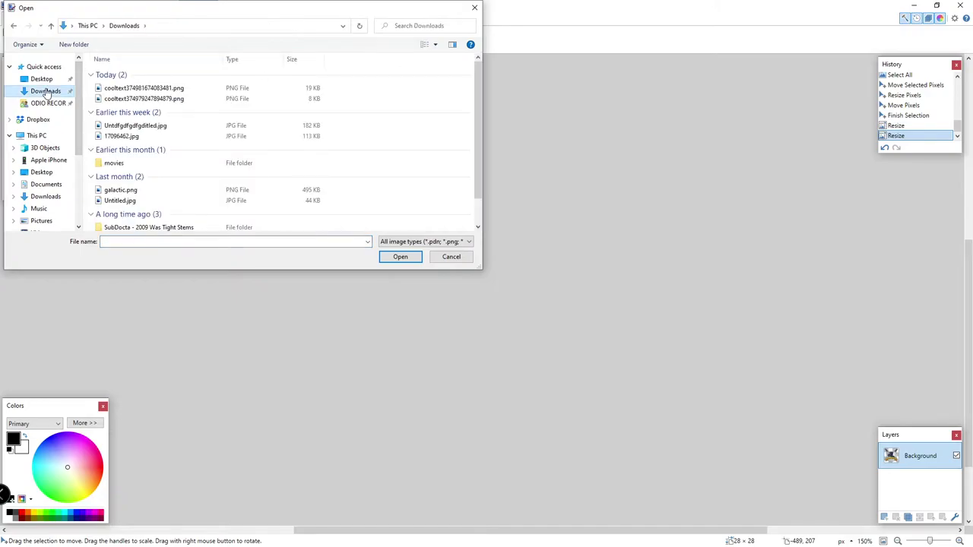
{"action": "double_click", "coordinate": [148, 91]}
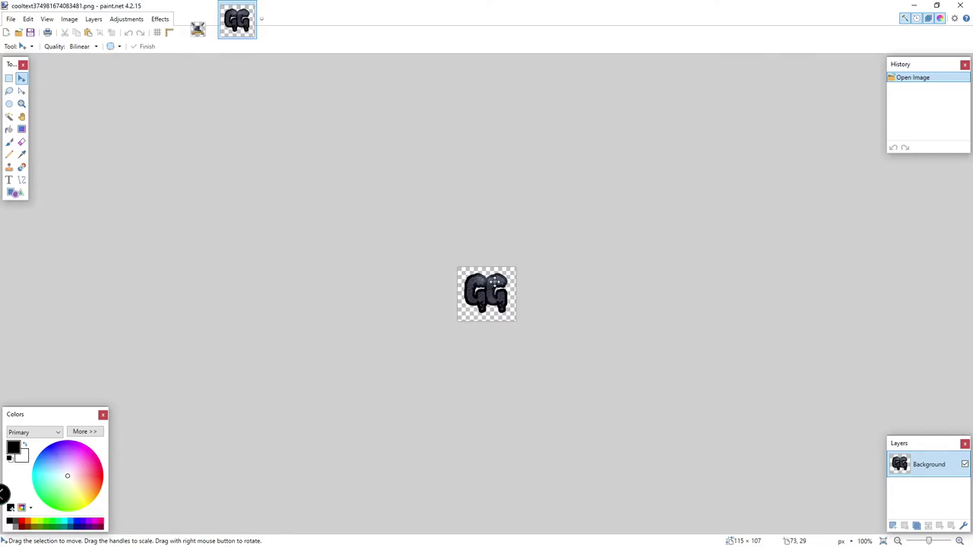
Move all pixels of the GG image about 3 px left and 6 px down and reselect the whole canvas.
{"action": "key", "text": "ctrl+a"}
{"action": "mouse_move", "coordinate": [532, 336]}
{"action": "left_mouse_down"}
{"action": "mouse_move", "coordinate": [545, 334]}
{"action": "mouse_move", "coordinate": [525, 331]}
{"action": "mouse_move", "coordinate": [531, 339]}
{"action": "left_mouse_up"}
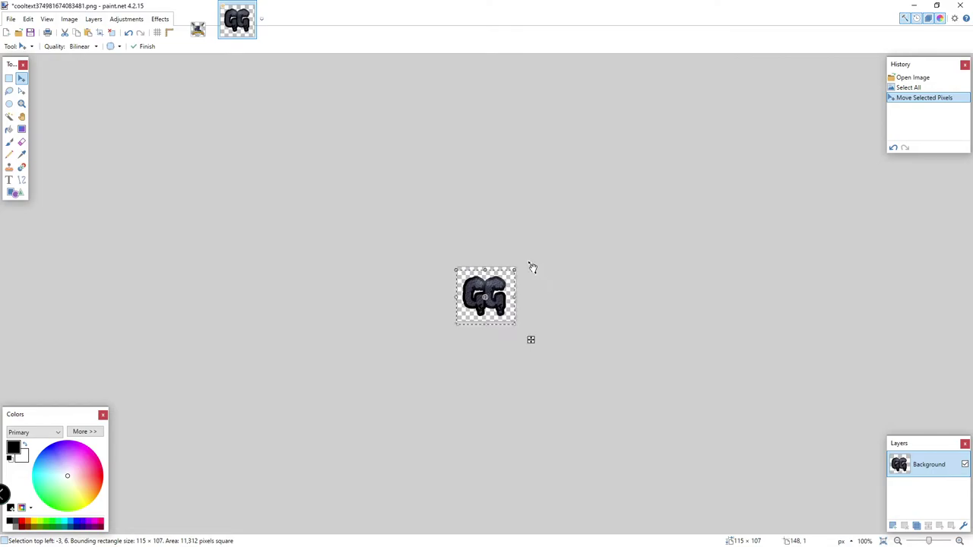
{"action": "key", "text": "ctrl+a"}
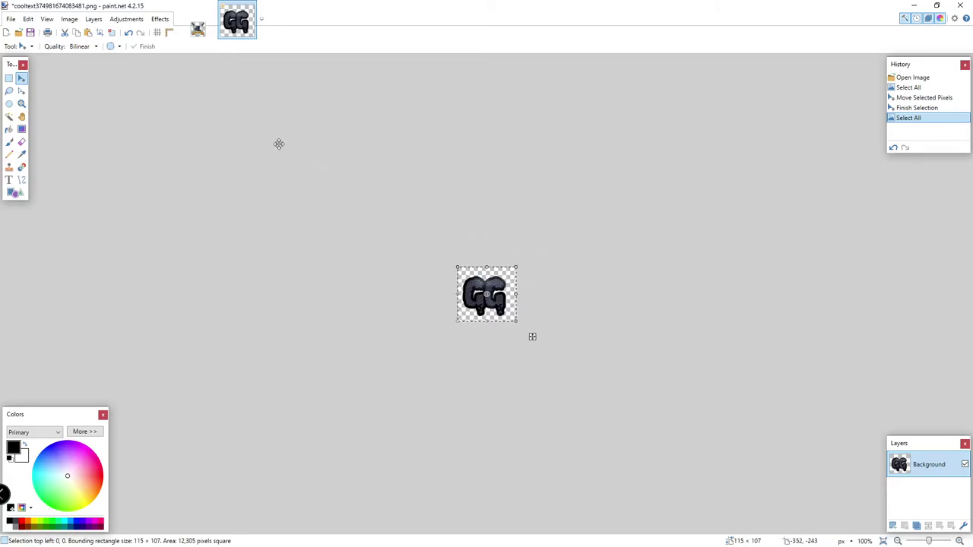
Resize the GG image to 112 × 112 pixels with Maintain aspect ratio turned off.
{"action": "left_click", "coordinate": [71, 20]}
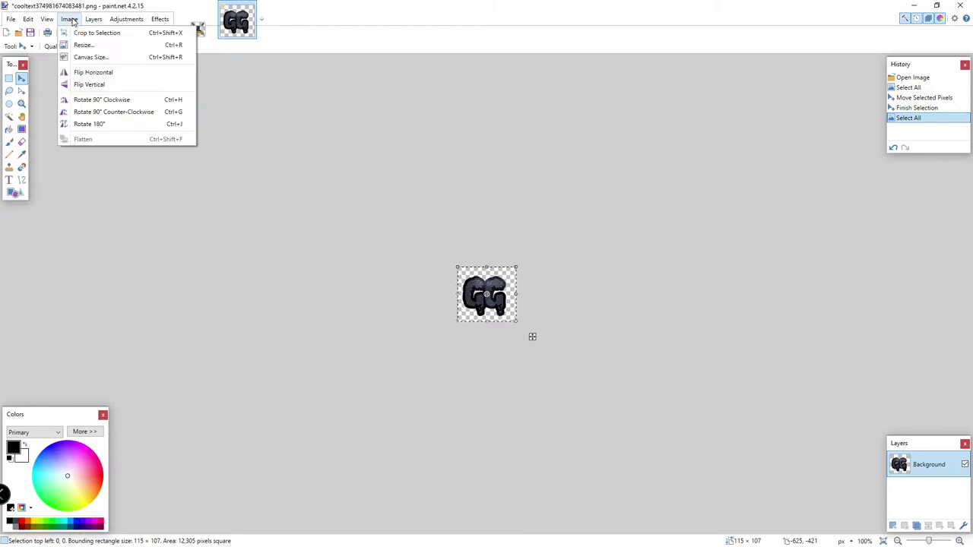
{"action": "left_click", "coordinate": [83, 45]}
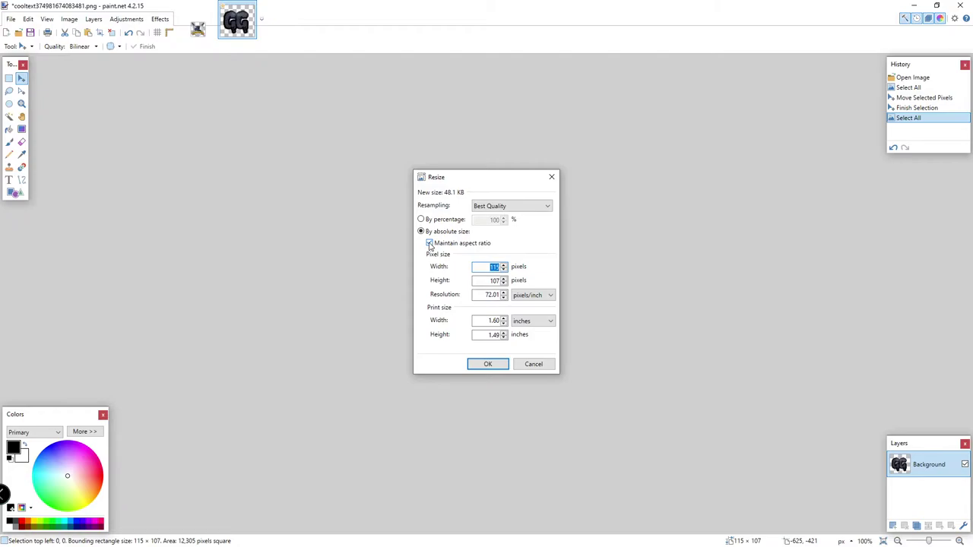
{"action": "double_click", "coordinate": [495, 267]}
{"action": "type", "text": "112"}
{"action": "left_click", "coordinate": [486, 279]}
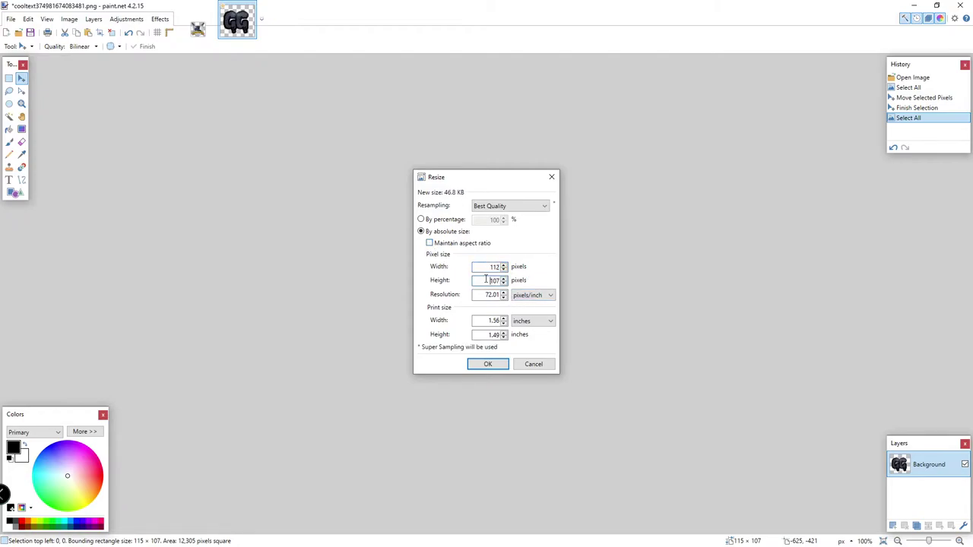
{"action": "type", "text": "112"}
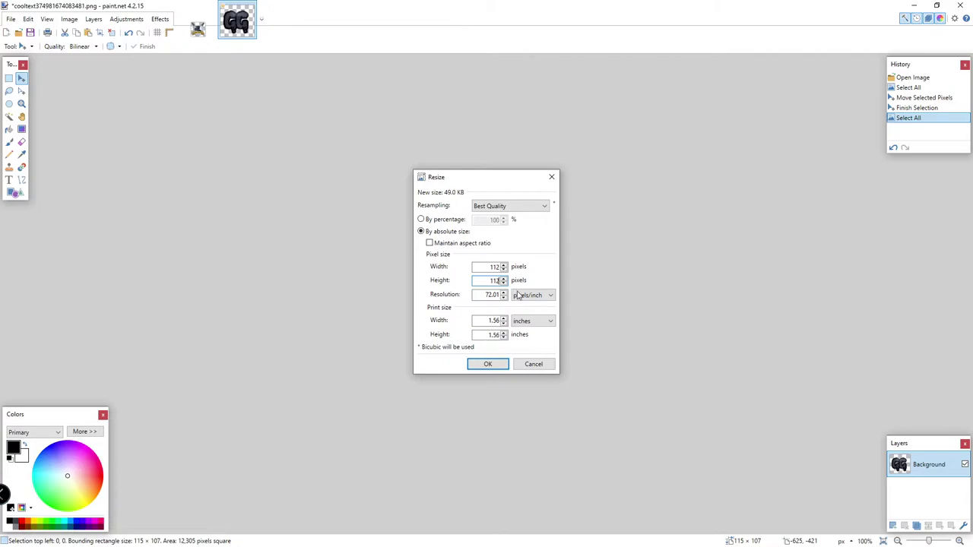
{"action": "left_click", "coordinate": [492, 363]}
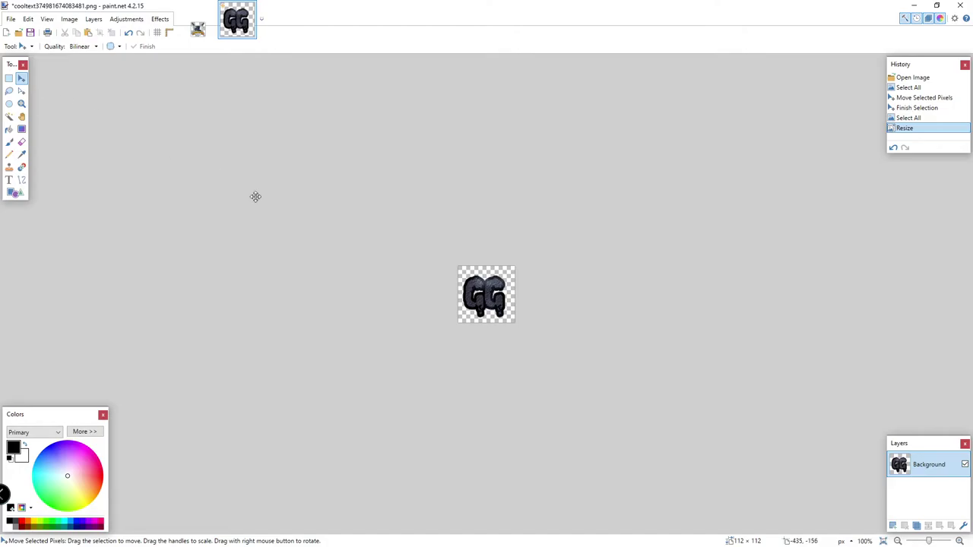
Select the whole image, enlarge its pixels to about 144 × 143 px and position the GG lettering to fill the canvas.
{"action": "key", "text": "ctrl+a"}
{"action": "mouse_move", "coordinate": [499, 305]}
{"action": "left_mouse_down"}
{"action": "mouse_move", "coordinate": [488, 296]}
{"action": "mouse_move", "coordinate": [526, 330]}
{"action": "mouse_move", "coordinate": [507, 312]}
{"action": "left_mouse_up"}
{"action": "left_click", "coordinate": [612, 323]}
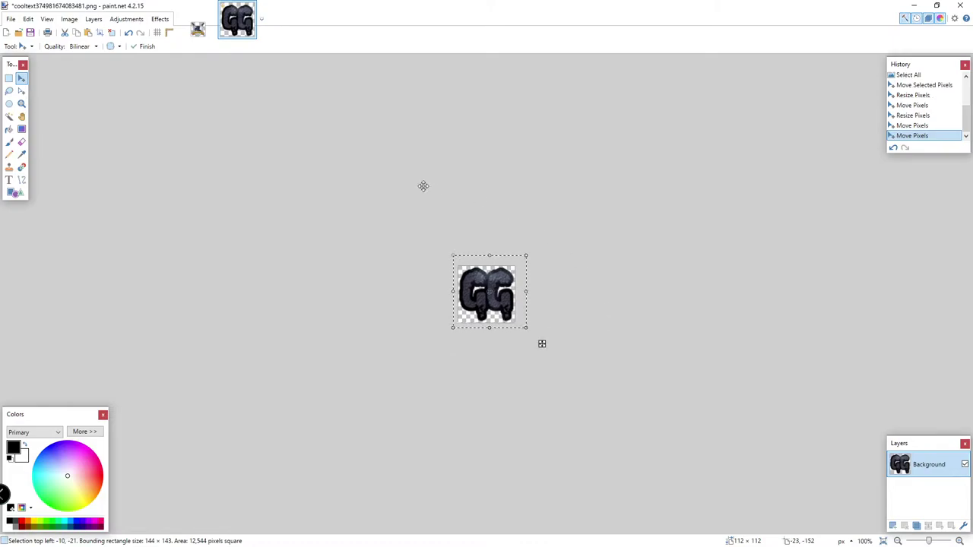
Save the image as gg-112.png in the Twitch Tutorial folder with the default PNG settings.
{"action": "left_click", "coordinate": [11, 20]}
{"action": "left_click", "coordinate": [47, 96]}
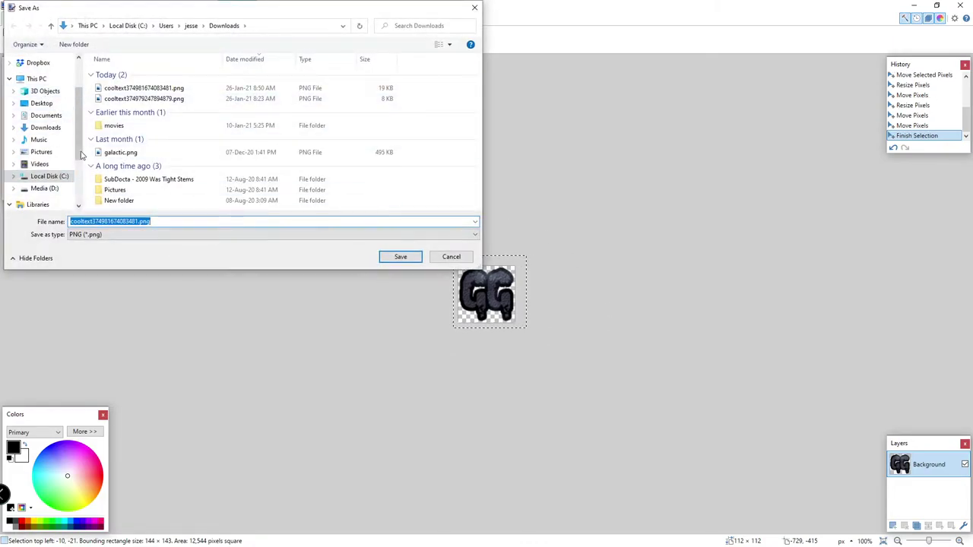
{"action": "left_click", "coordinate": [196, 27]}
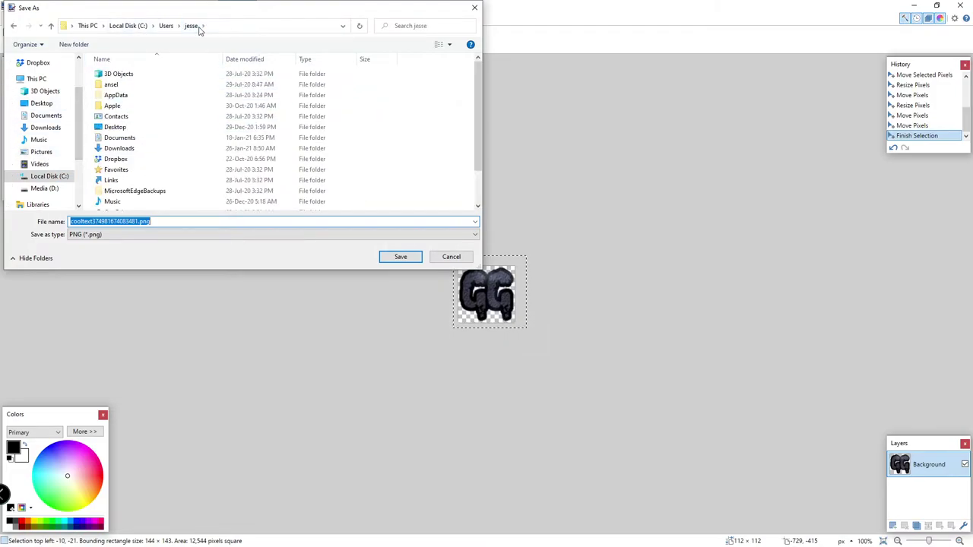
{"action": "double_click", "coordinate": [125, 138]}
{"action": "scroll", "coordinate": [133, 164], "scroll_direction": "down", "scroll_amount": 3}
{"action": "double_click", "coordinate": [126, 175]}
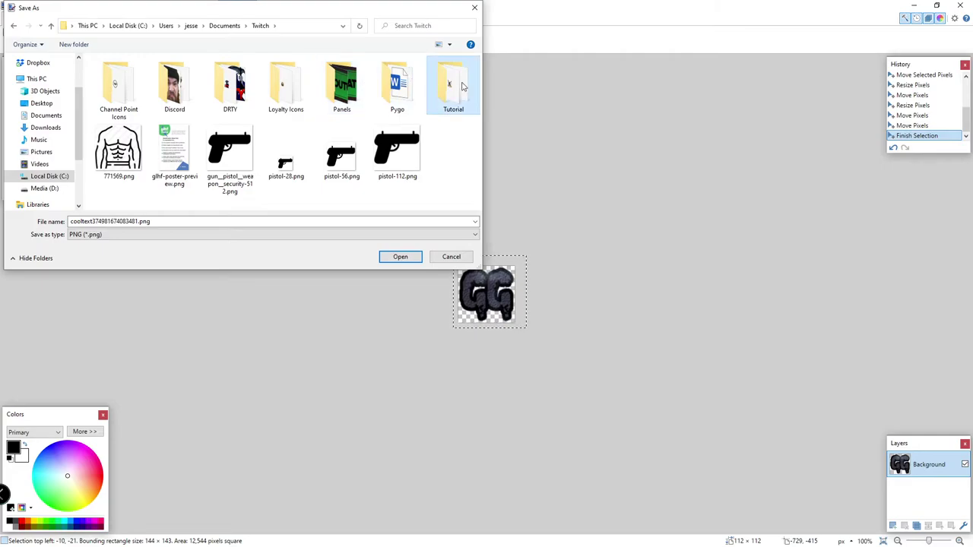
{"action": "double_click", "coordinate": [453, 86]}
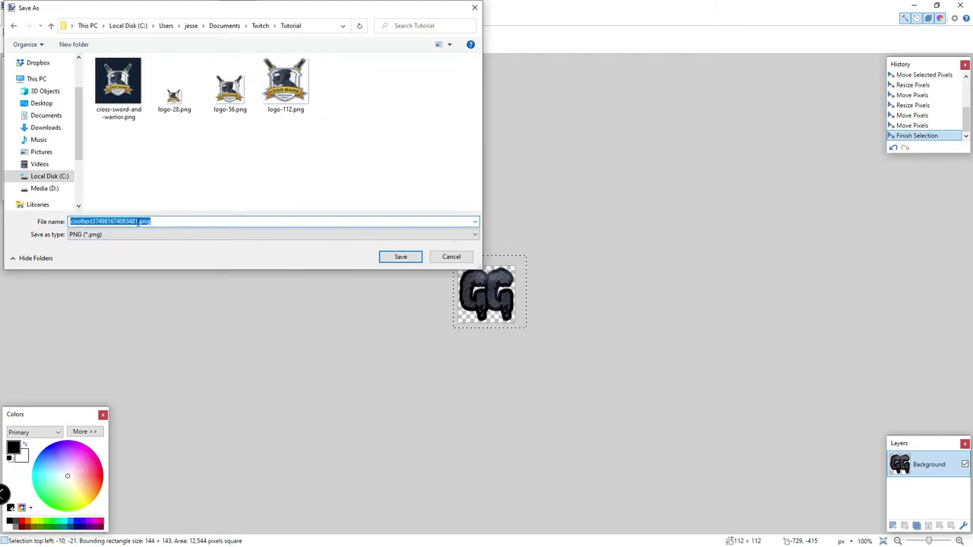
{"action": "double_click", "coordinate": [107, 221]}
{"action": "type", "text": "gg-112"}
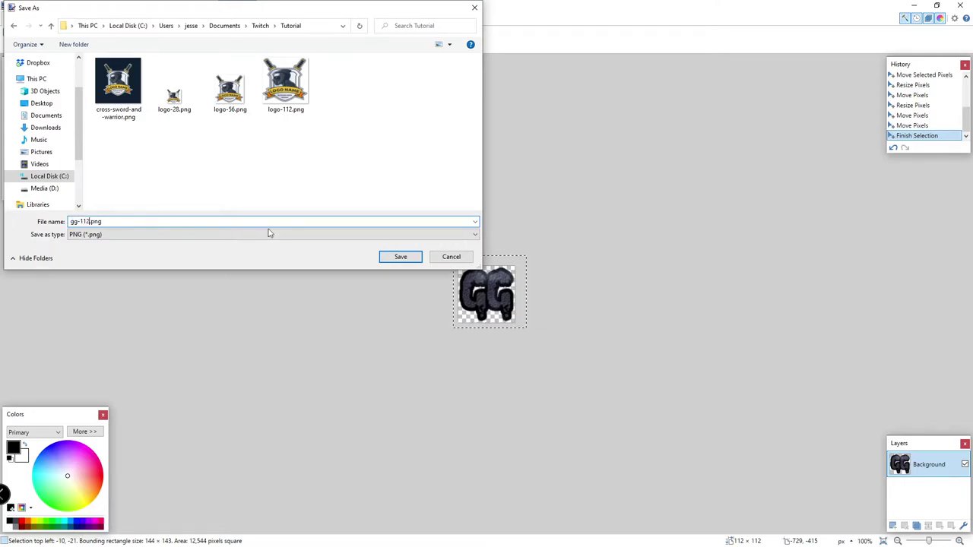
{"action": "left_click", "coordinate": [403, 258]}
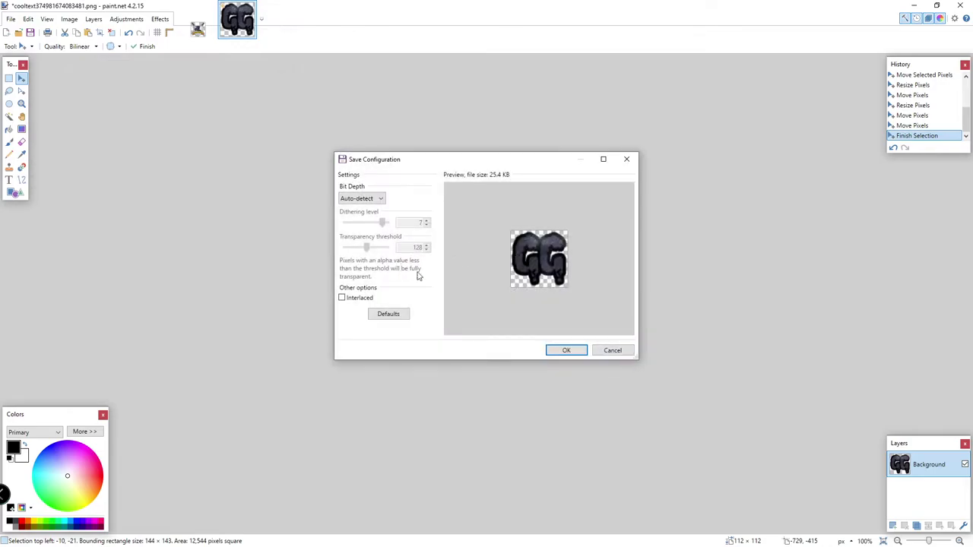
{"action": "left_click", "coordinate": [582, 350]}
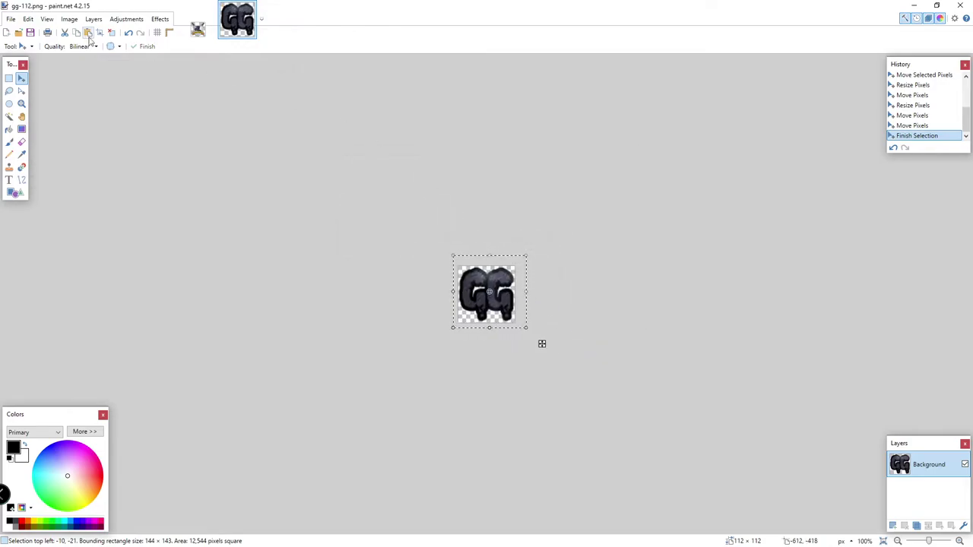
Resize the GG image to 56 × 56 pixels with Maintain aspect ratio on.
{"action": "left_click", "coordinate": [66, 23]}
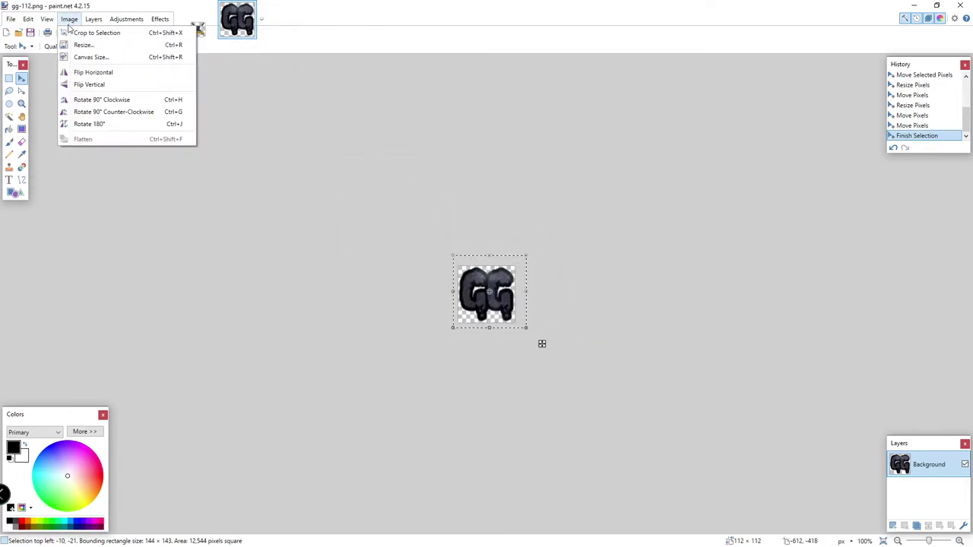
{"action": "left_click", "coordinate": [82, 44]}
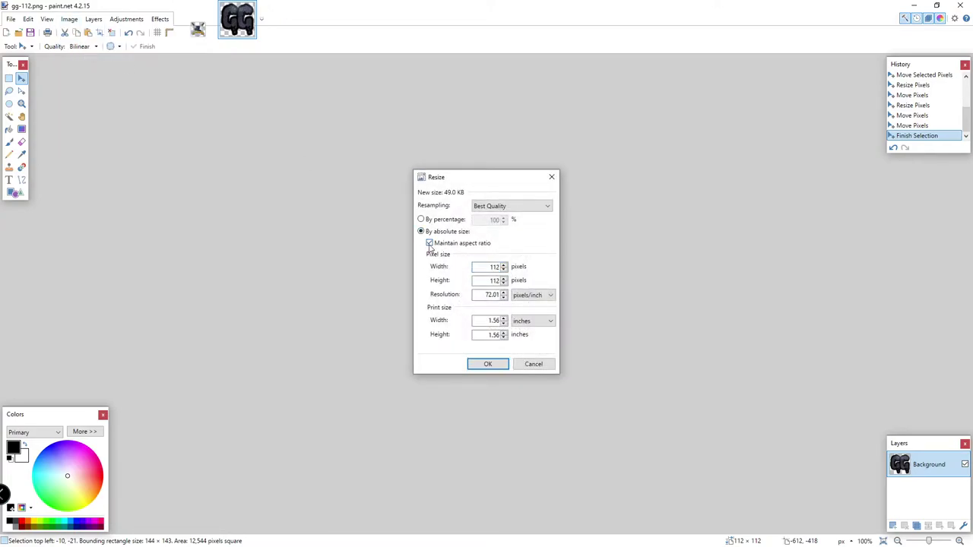
{"action": "double_click", "coordinate": [491, 267]}
{"action": "type", "text": "56"}
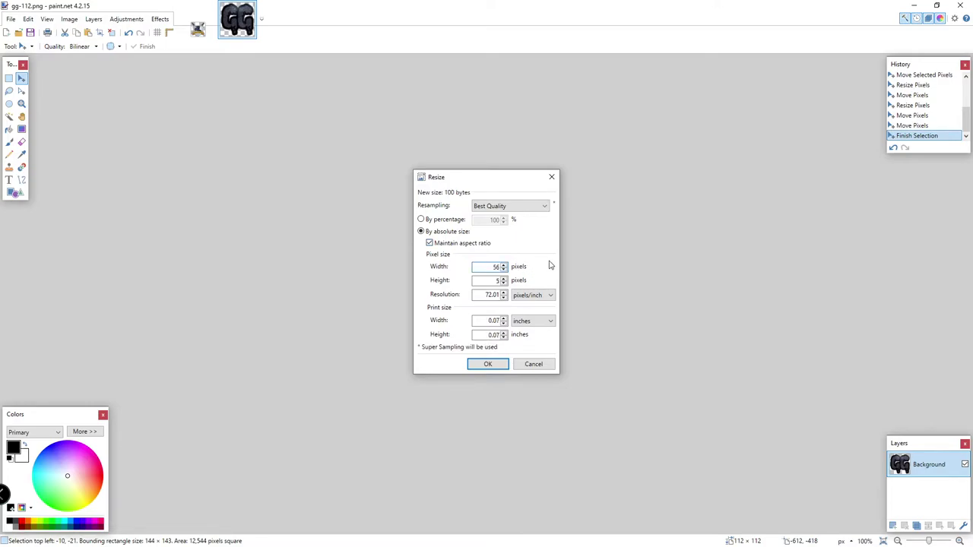
{"action": "left_click", "coordinate": [488, 364]}
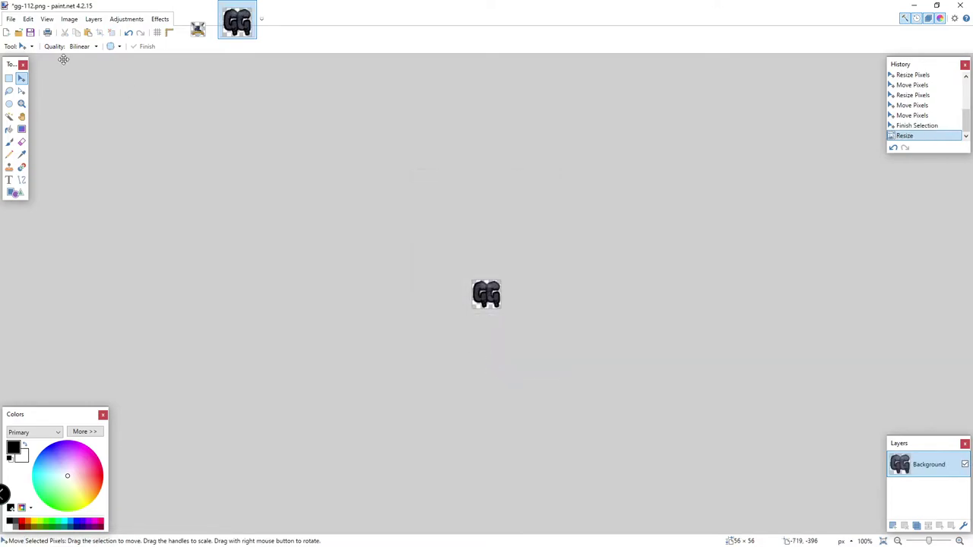
Save a copy of the image as gg-56.png in the Tutorial folder with the default PNG settings.
{"action": "left_click", "coordinate": [10, 19]}
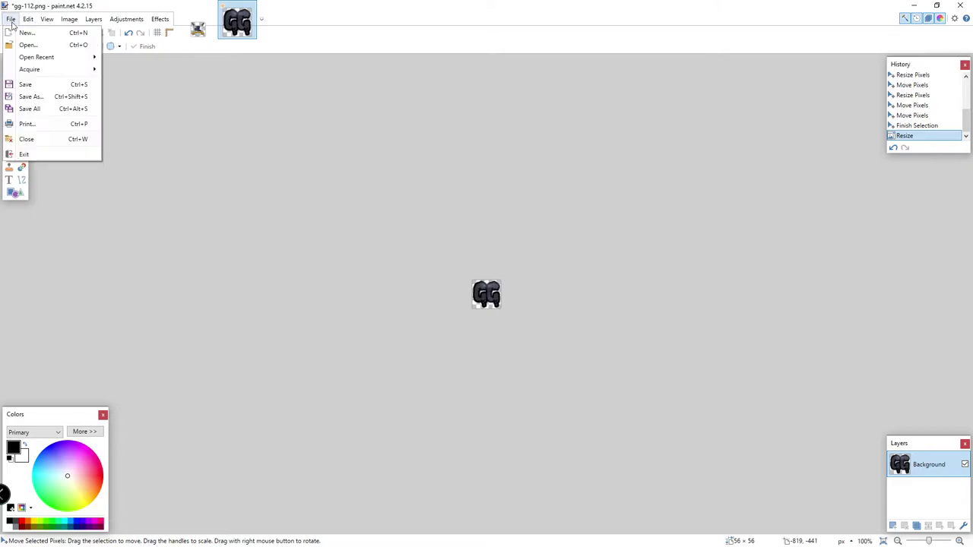
{"action": "left_click", "coordinate": [31, 96]}
{"action": "left_click", "coordinate": [89, 221]}
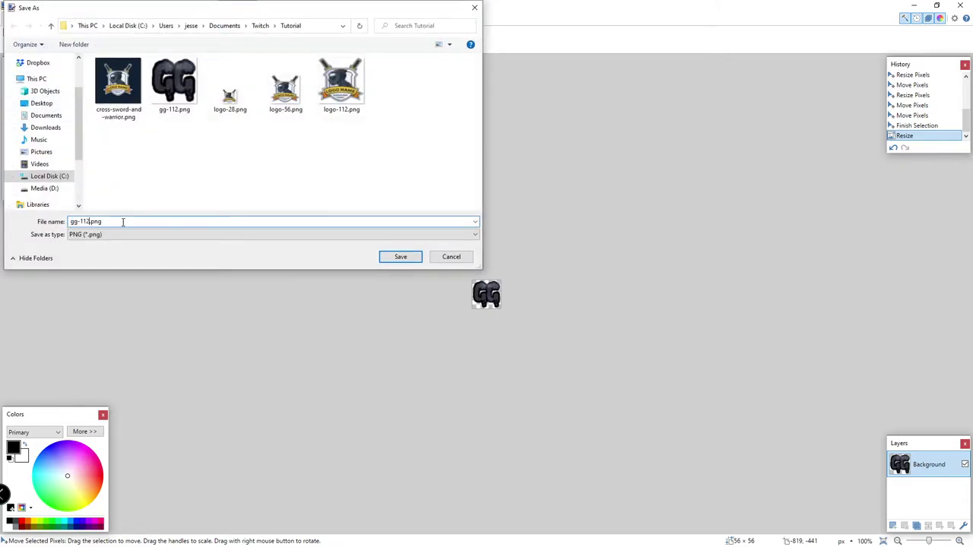
{"action": "key", "text": "BackSpace"}
{"action": "key", "text": "BackSpace"}
{"action": "type", "text": "5"}
{"action": "left_click", "coordinate": [404, 257]}
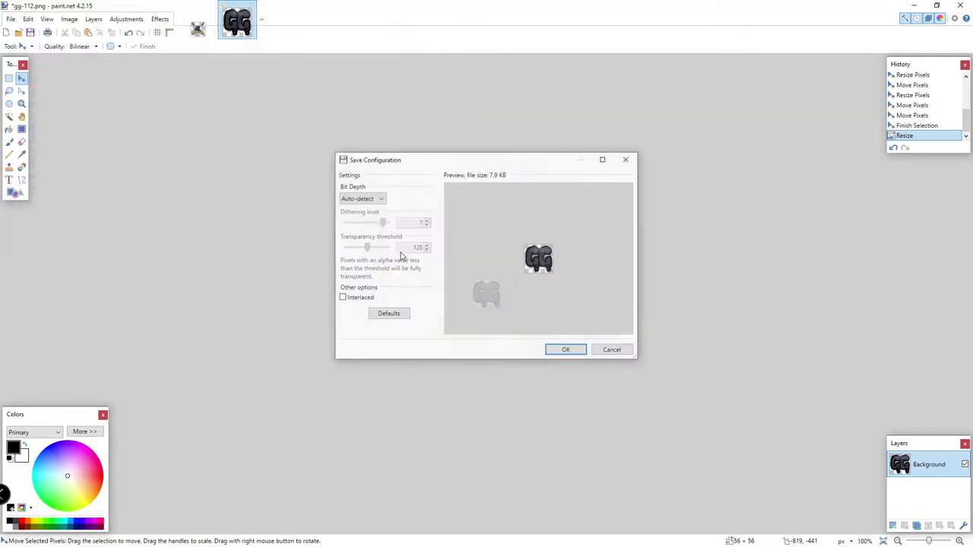
{"action": "left_click", "coordinate": [565, 351]}
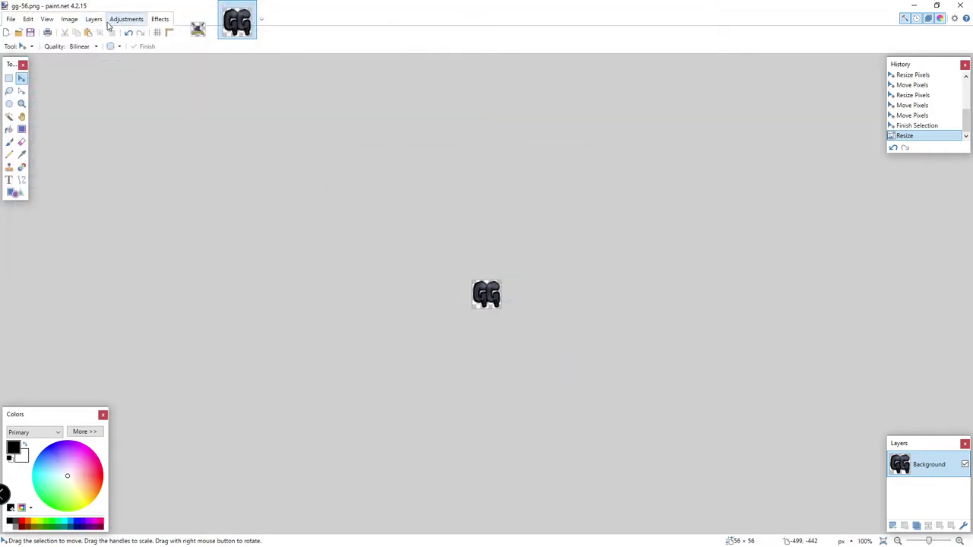
Resize the GG image to 28 × 28 pixels, keeping the aspect ratio.
{"action": "left_click", "coordinate": [11, 19]}
{"action": "left_click", "coordinate": [11, 19]}
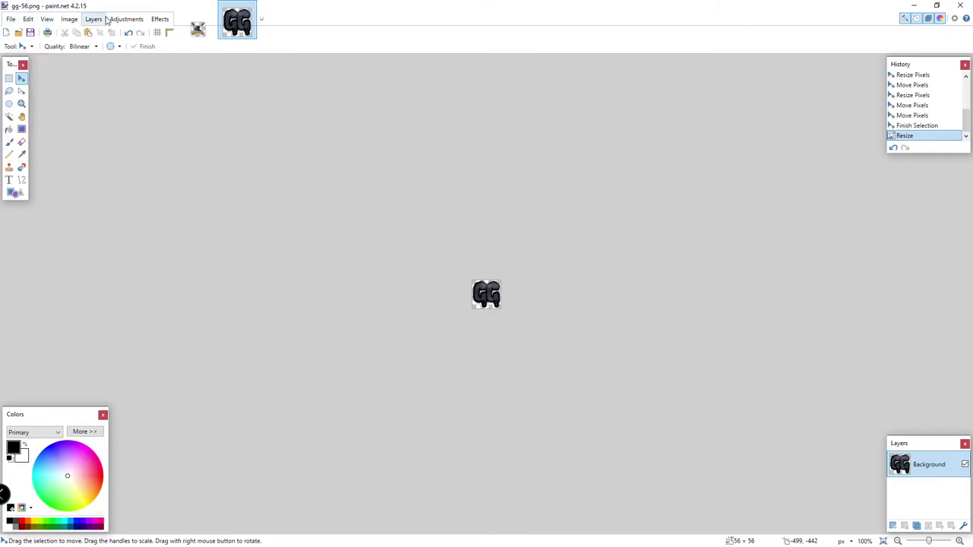
{"action": "left_click", "coordinate": [68, 19]}
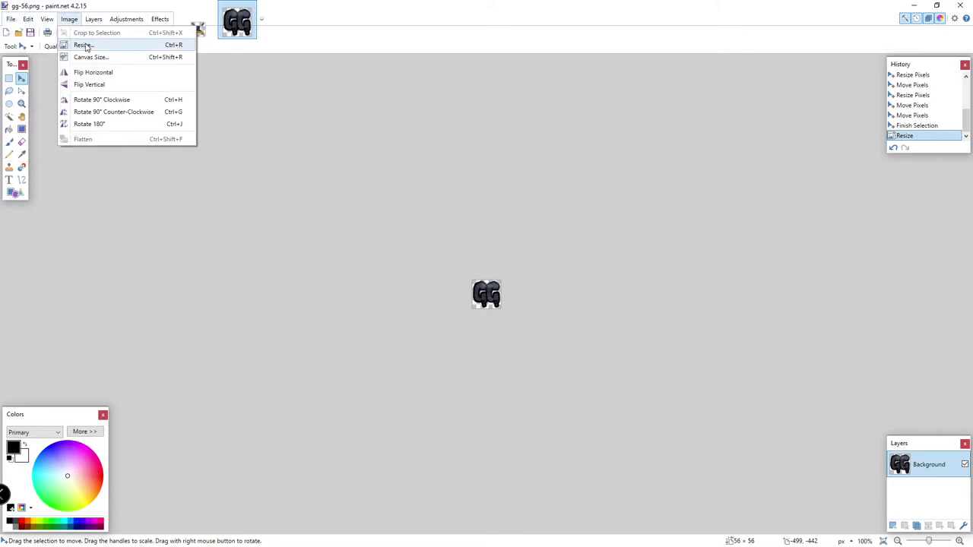
{"action": "left_click", "coordinate": [80, 43]}
{"action": "type", "text": "28"}
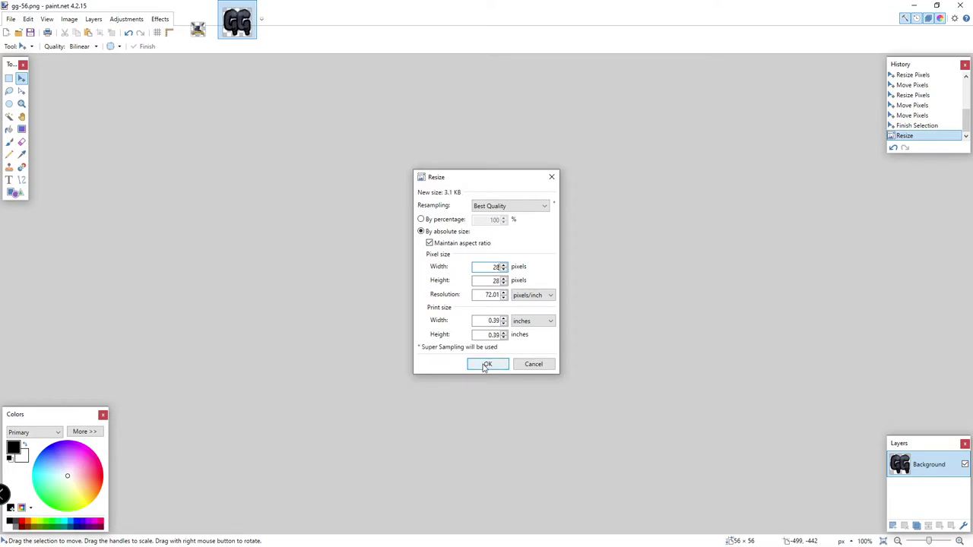
{"action": "left_click", "coordinate": [486, 364]}
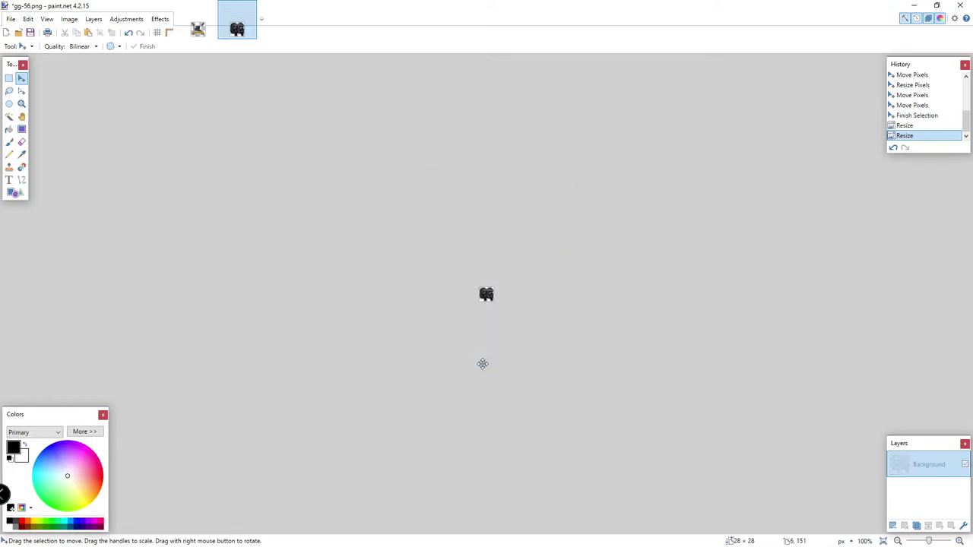
Save a copy of the image as gg-28.png in the Tutorial folder with the default PNG settings.
{"action": "left_click", "coordinate": [7, 21]}
{"action": "left_click", "coordinate": [56, 109]}
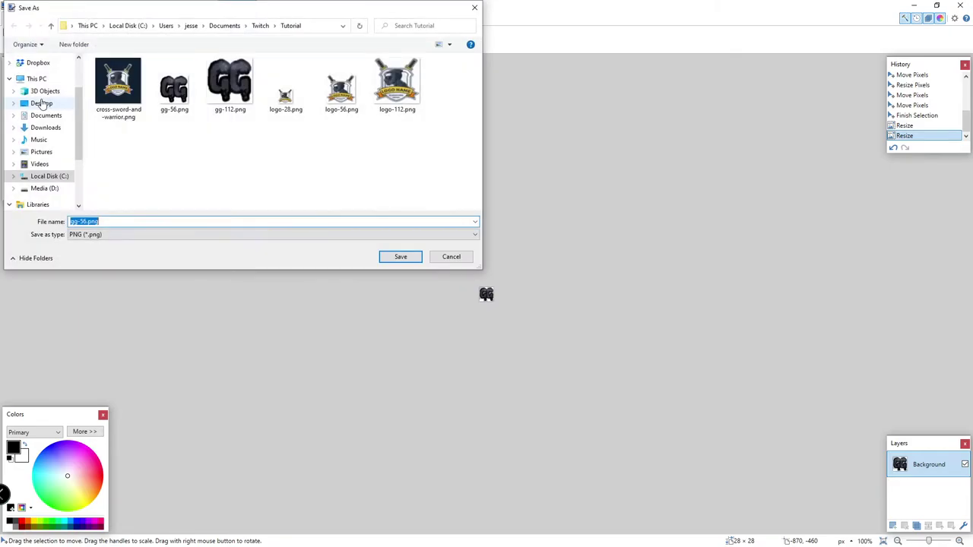
{"action": "left_click", "coordinate": [90, 222]}
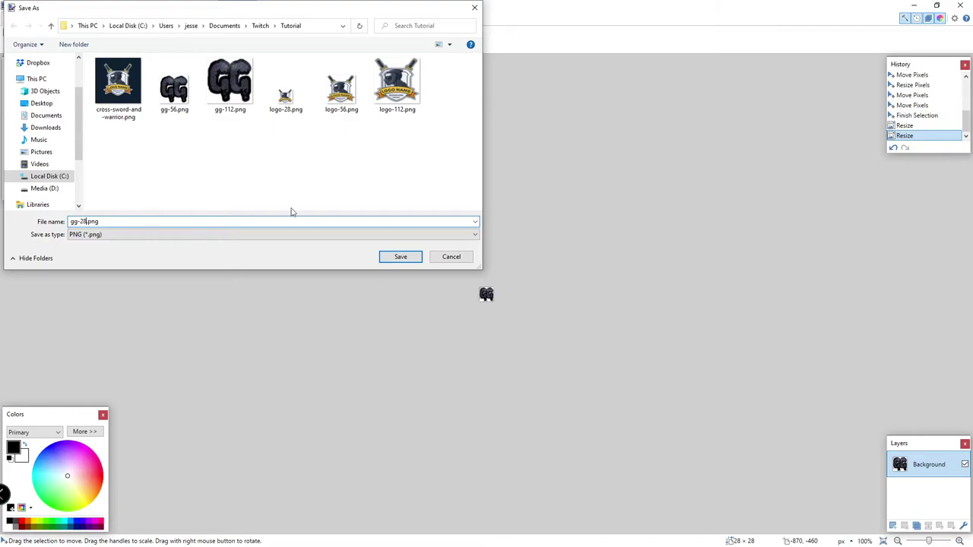
{"action": "left_click", "coordinate": [399, 258]}
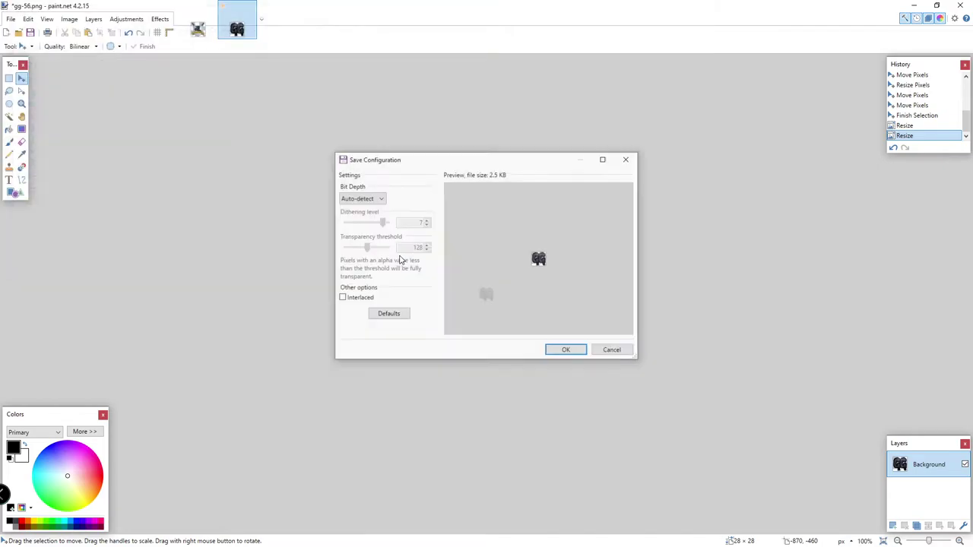
{"action": "left_click", "coordinate": [574, 354]}
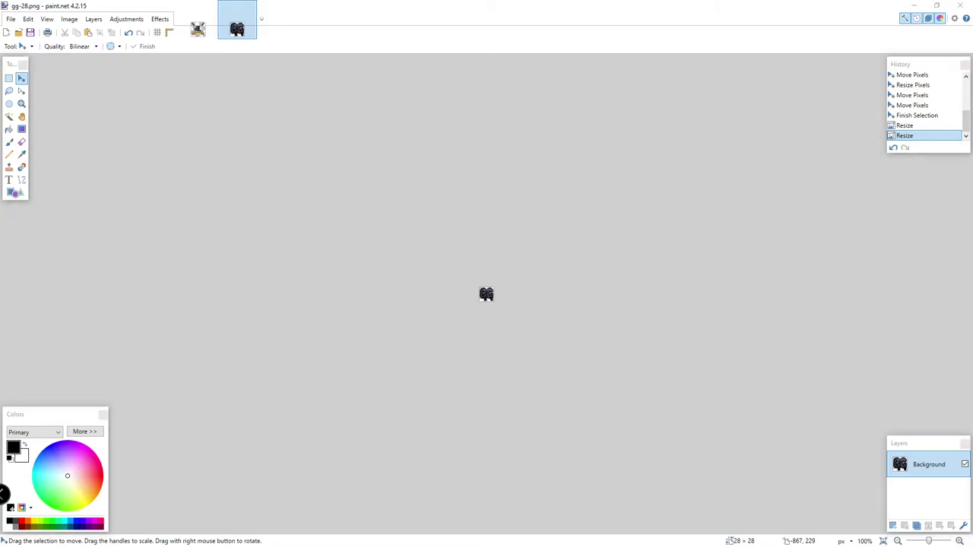
Switch to the Twitch Revenue page in the browser, reload it and set the Tier 3 emote upload to Advanced.
{"action": "key", "text": "alt+Tab"}
{"action": "left_click", "coordinate": [151, 8]}
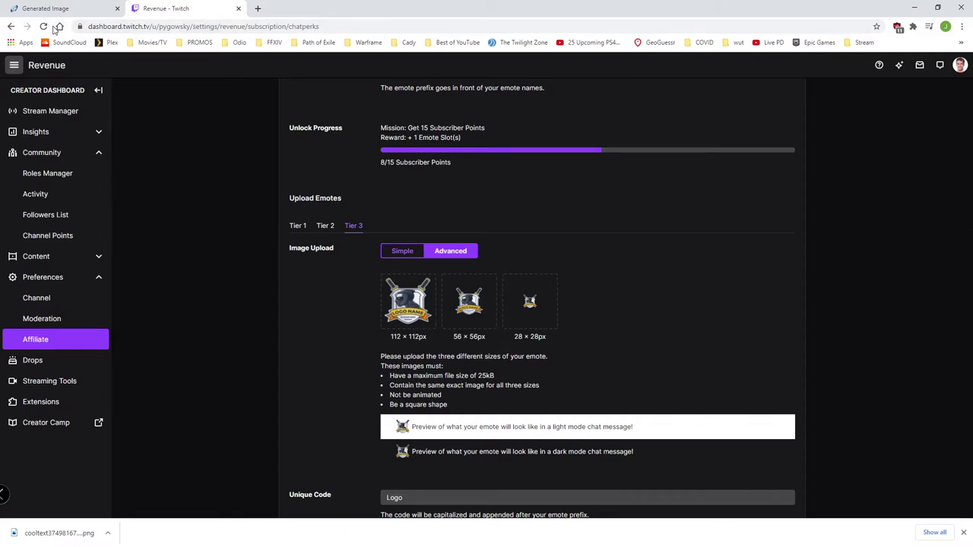
{"action": "left_click", "coordinate": [43, 26]}
{"action": "scroll", "coordinate": [353, 335], "scroll_direction": "down", "scroll_amount": 1}
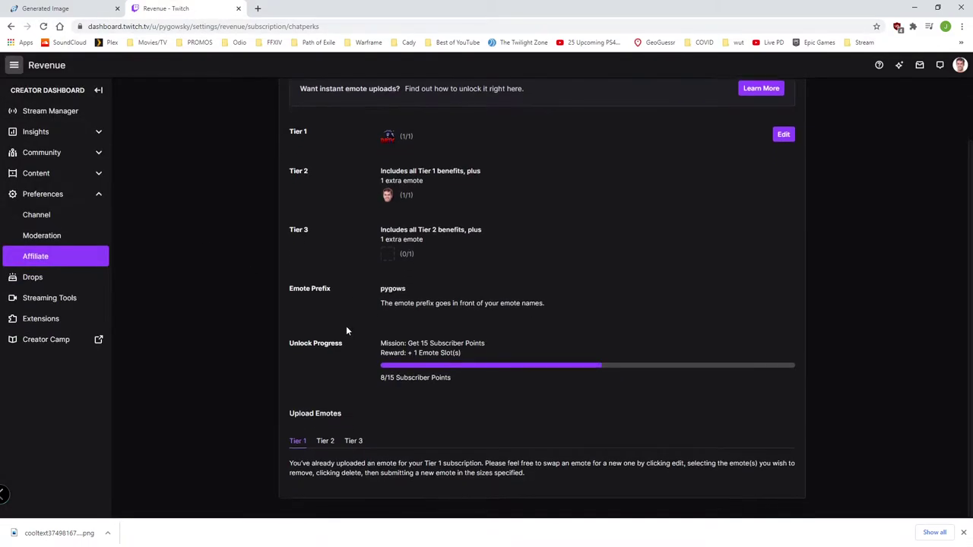
{"action": "left_click", "coordinate": [354, 441]}
{"action": "scroll", "coordinate": [380, 365], "scroll_direction": "down", "scroll_amount": 3}
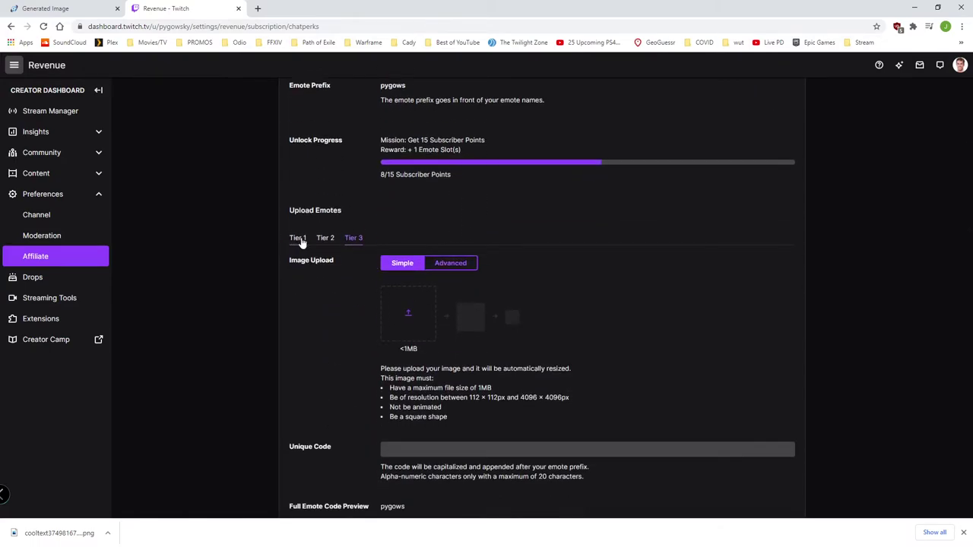
{"action": "left_click", "coordinate": [448, 264]}
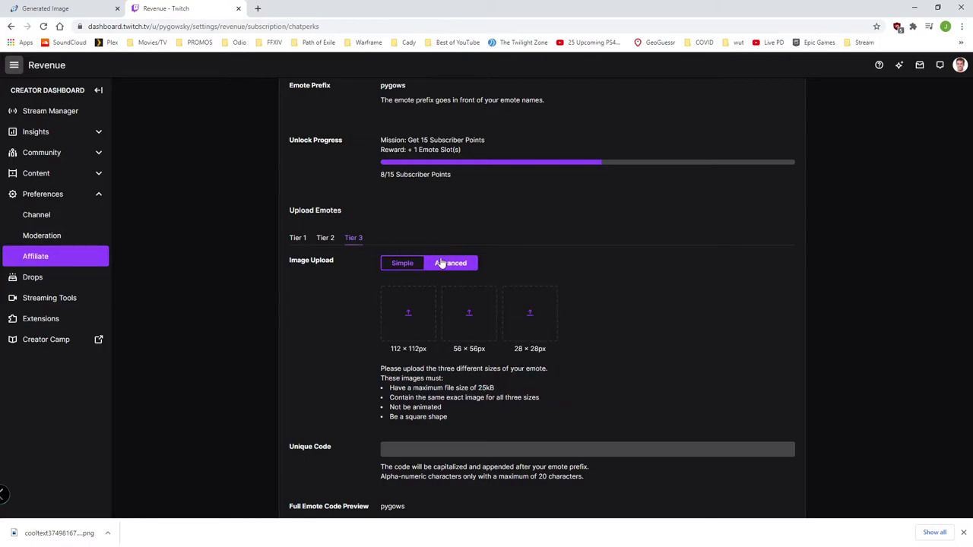
Upload gg-112.png, gg-56.png and gg-28.png into the matching 112, 56 and 28 px slots of the Tier 3 emote.
{"action": "left_click_drag", "start_coordinate": [398, 349], "coordinate": [499, 354]}
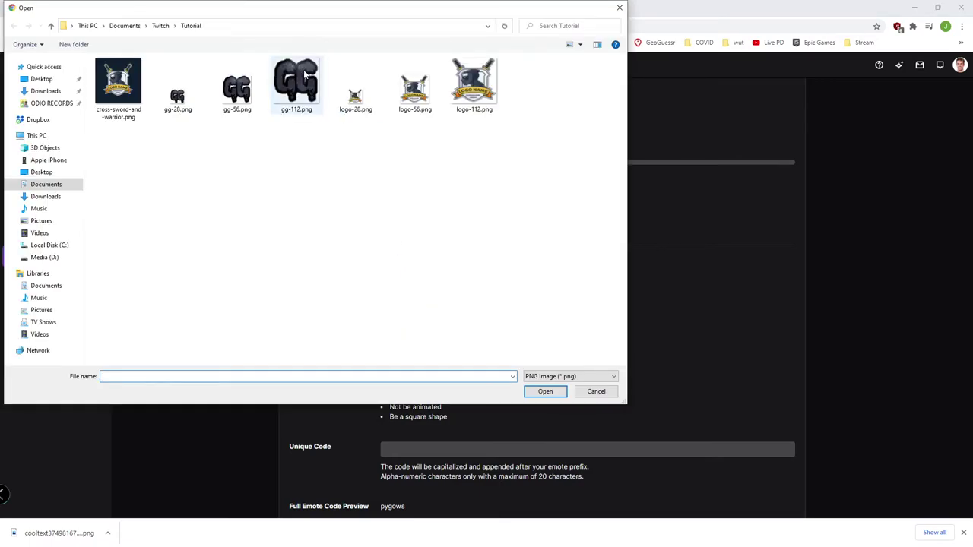
{"action": "double_click", "coordinate": [295, 88]}
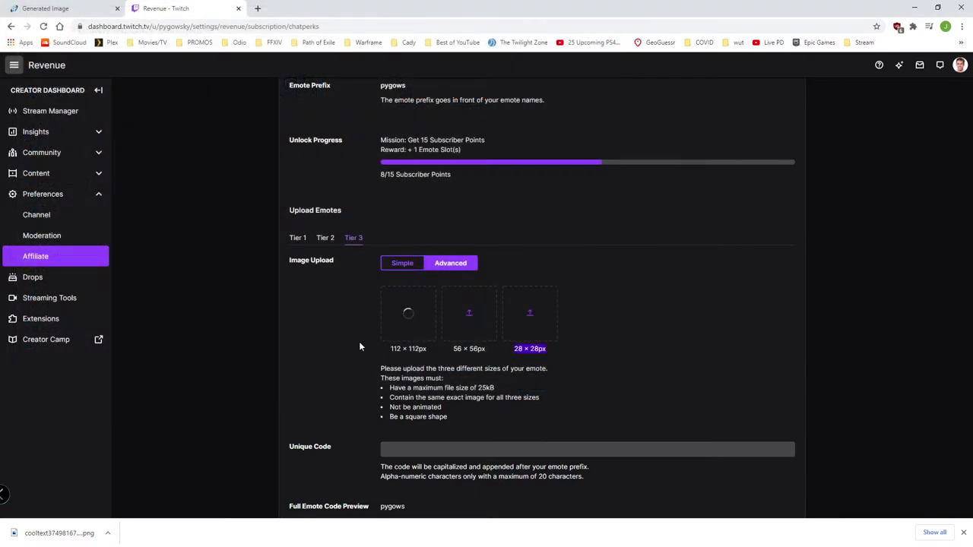
{"action": "left_click", "coordinate": [485, 319]}
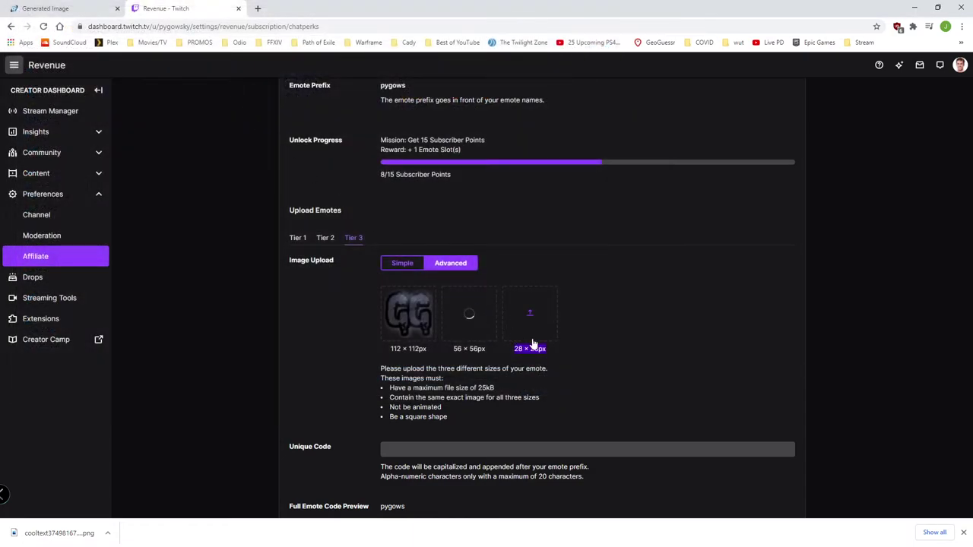
{"action": "left_click", "coordinate": [530, 313]}
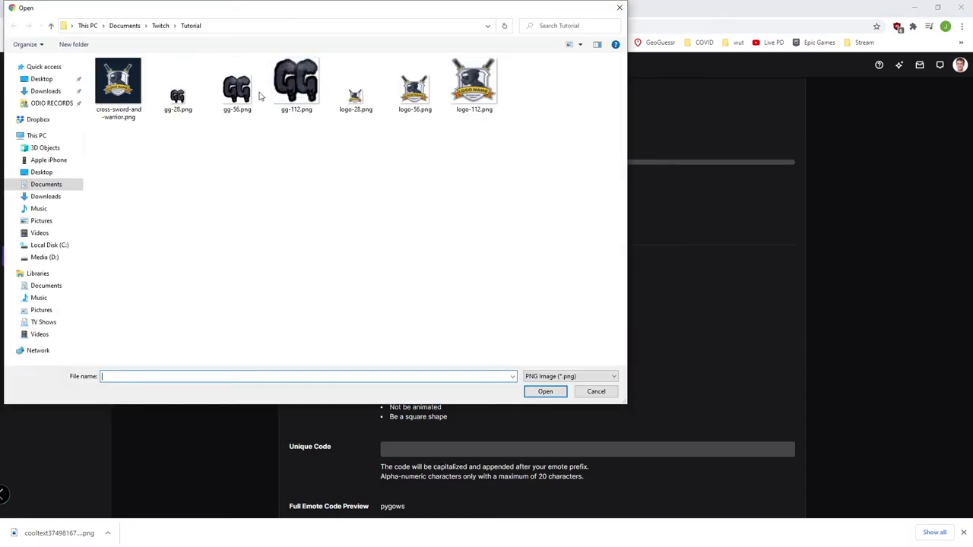
{"action": "double_click", "coordinate": [184, 85]}
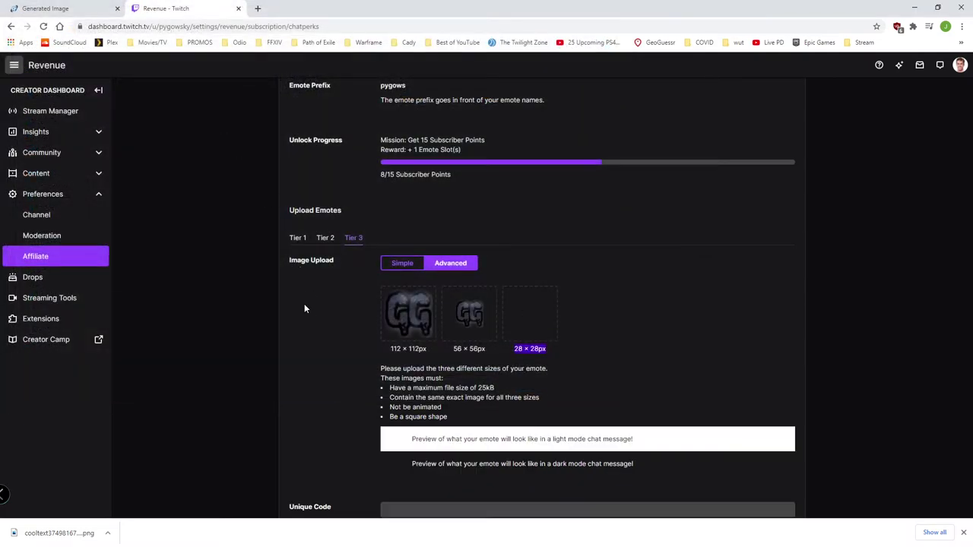
Set the Tier 3 emote's unique code to GG and save the changes.
{"action": "scroll", "coordinate": [402, 396], "scroll_direction": "down", "scroll_amount": 1}
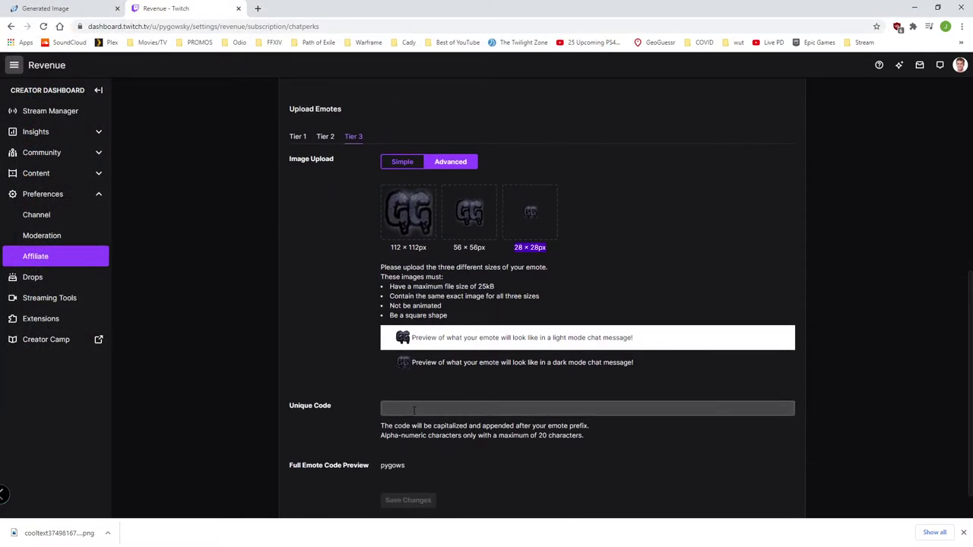
{"action": "left_click", "coordinate": [402, 408]}
{"action": "type", "text": "GG"}
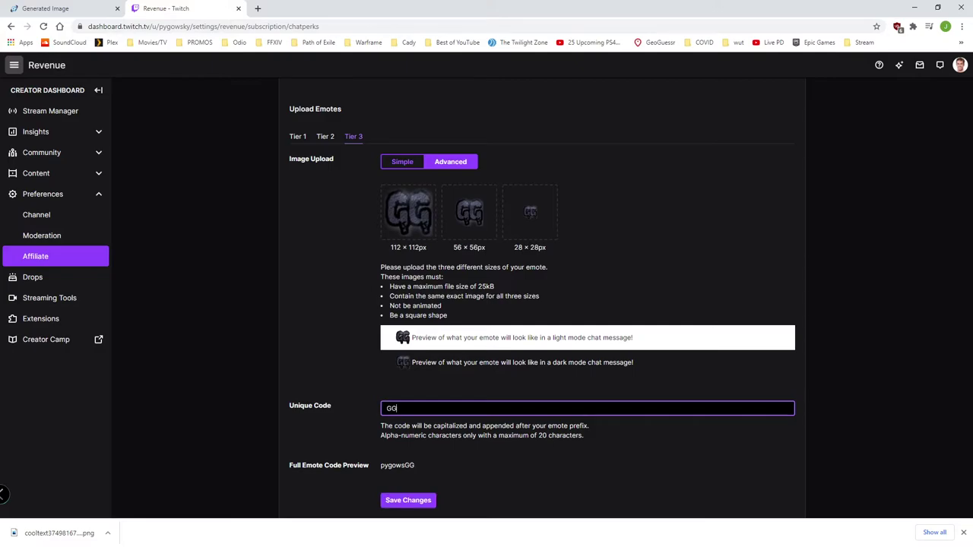
{"action": "scroll", "coordinate": [415, 412], "scroll_direction": "down", "scroll_amount": 1}
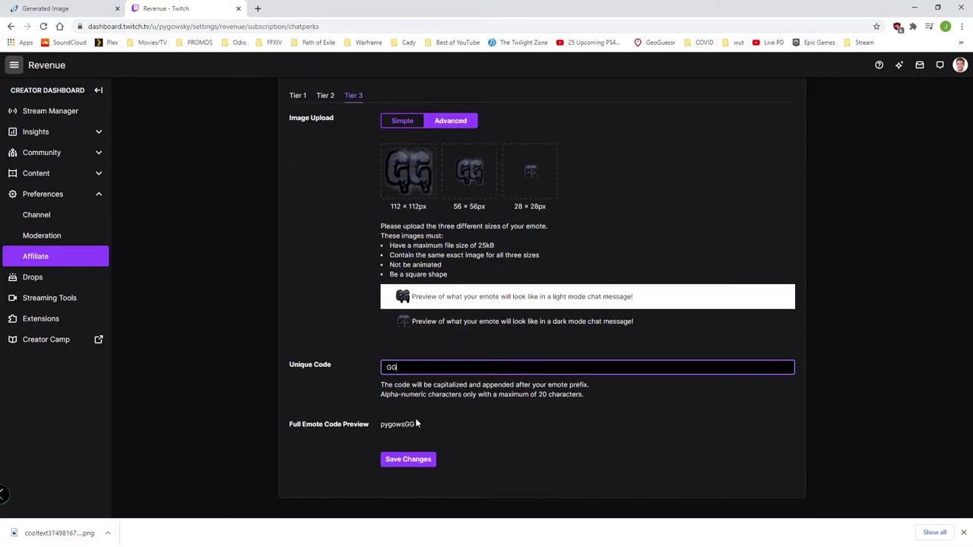
{"action": "left_click", "coordinate": [420, 464]}
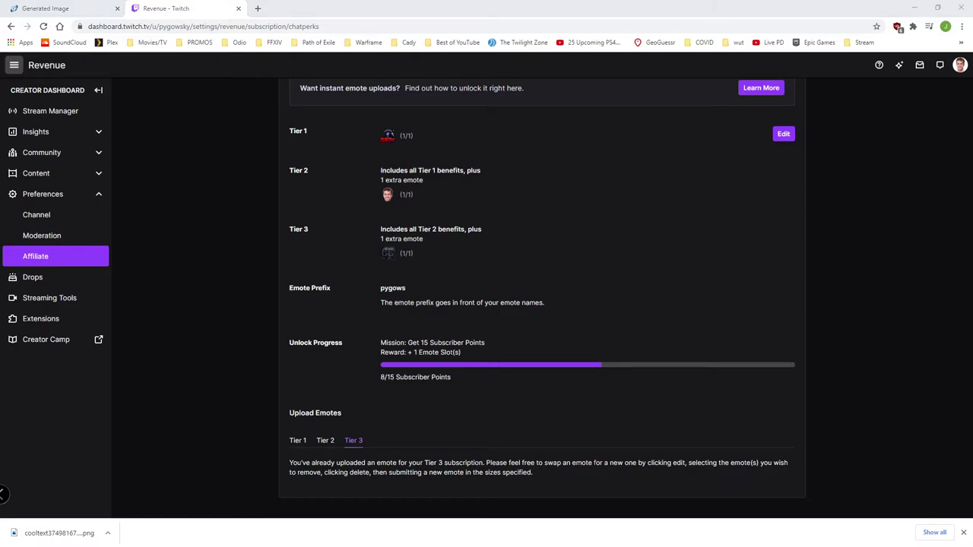
Switch to paint.net and create a new 800 × 800 pixel image with Maintain aspect ratio turned off.
{"action": "left_click", "coordinate": [288, 463]}
{"action": "key", "text": "alt+Tab"}
{"action": "key", "text": "alt+Tab"}
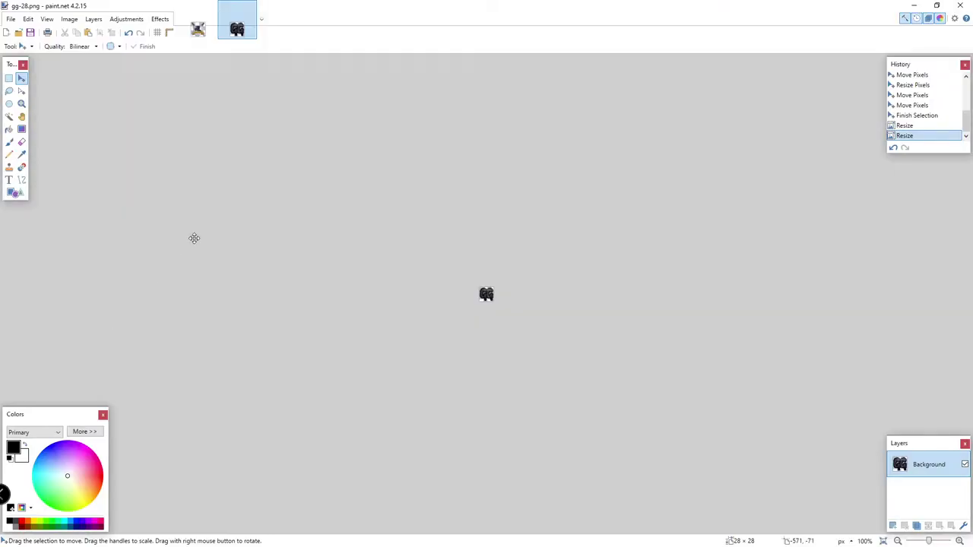
{"action": "left_click", "coordinate": [11, 19]}
{"action": "left_click", "coordinate": [36, 33]}
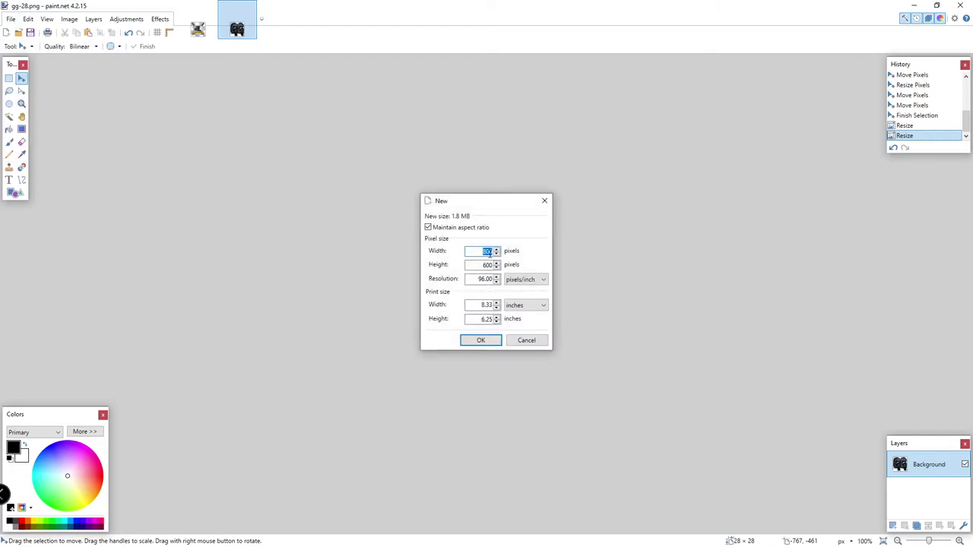
{"action": "double_click", "coordinate": [497, 265]}
{"action": "type", "text": "80"}
{"action": "left_click", "coordinate": [428, 228]}
{"action": "key", "text": "Tab"}
{"action": "type", "text": "80"}
{"action": "left_click", "coordinate": [481, 341]}
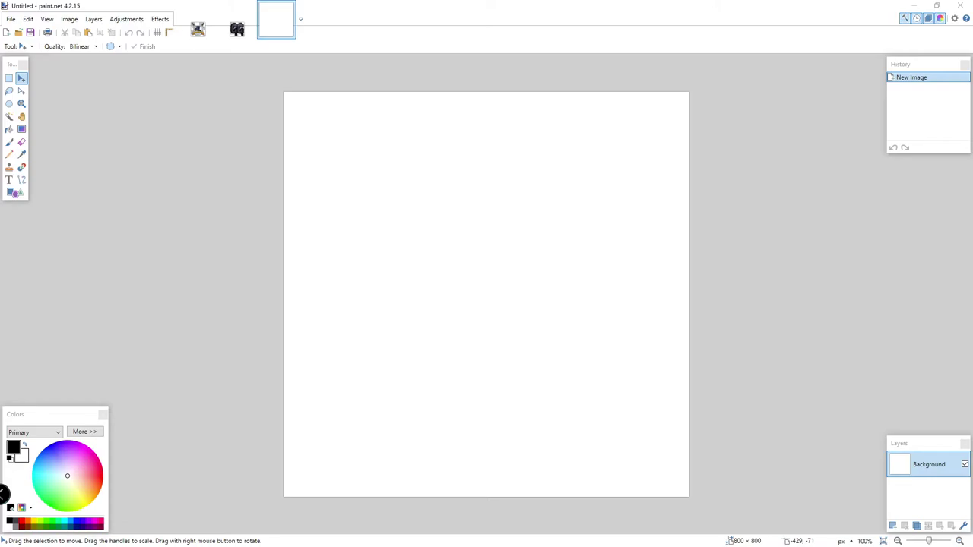
Open the photo IMG_4428.JPG from the Tutorial folder as a separate image in paint.net.
{"action": "mouse_move", "coordinate": [4, 494]}
{"action": "left_mouse_down"}
{"action": "mouse_move", "coordinate": [632, 228]}
{"action": "mouse_move", "coordinate": [595, 182]}
{"action": "left_mouse_up"}
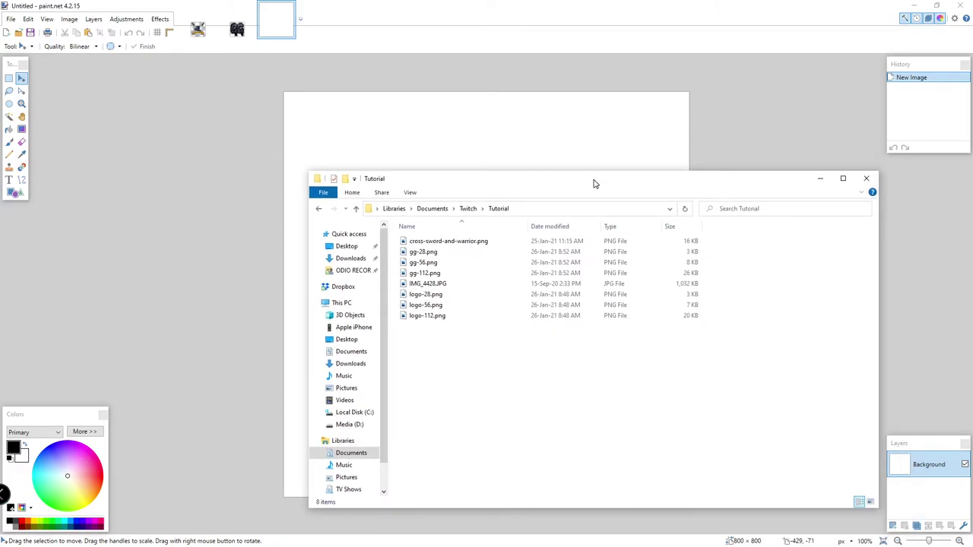
{"action": "mouse_move", "coordinate": [418, 289]}
{"action": "left_mouse_down"}
{"action": "mouse_move", "coordinate": [441, 205]}
{"action": "mouse_move", "coordinate": [444, 139]}
{"action": "left_mouse_up"}
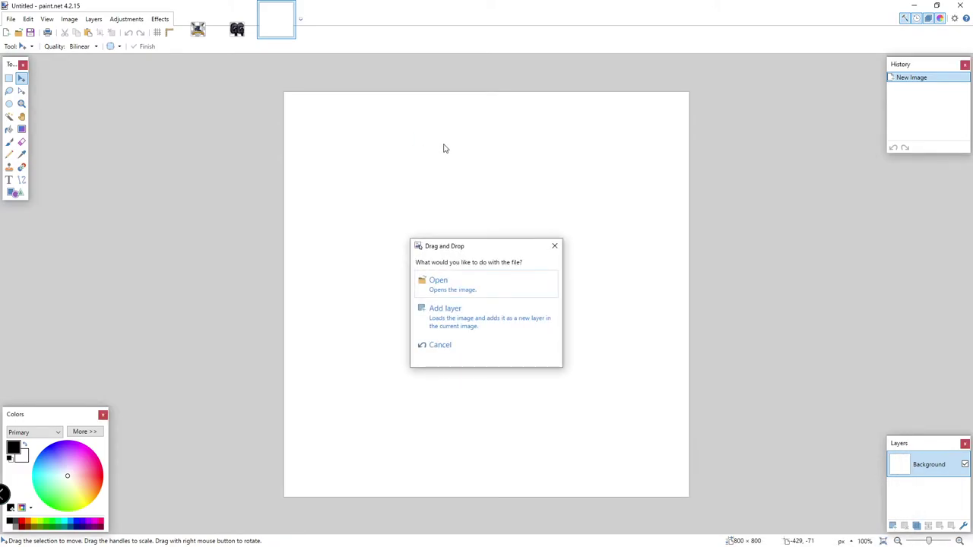
{"action": "left_click", "coordinate": [465, 284]}
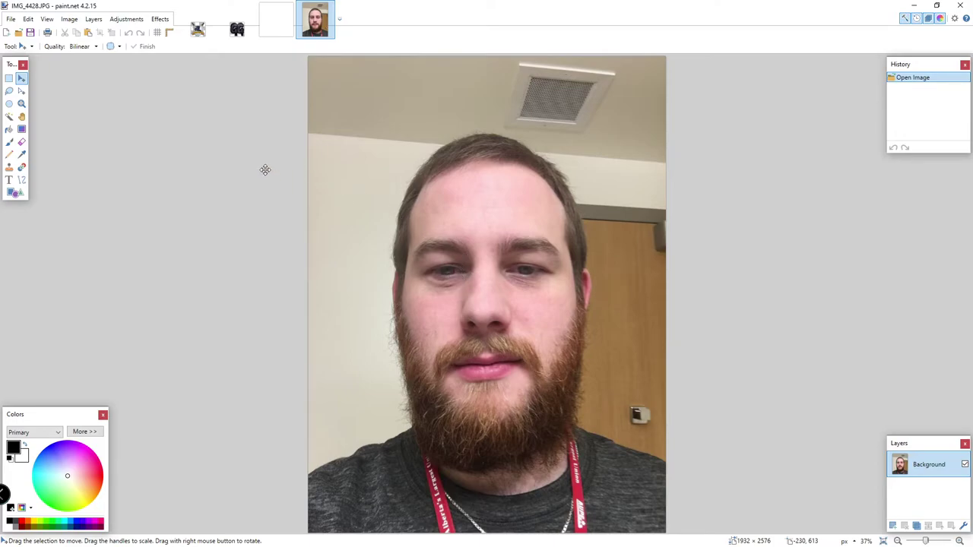
Select the wall and ceiling background behind the head with the Magic Wand, raising the tolerance to 47%.
{"action": "left_click", "coordinate": [10, 117]}
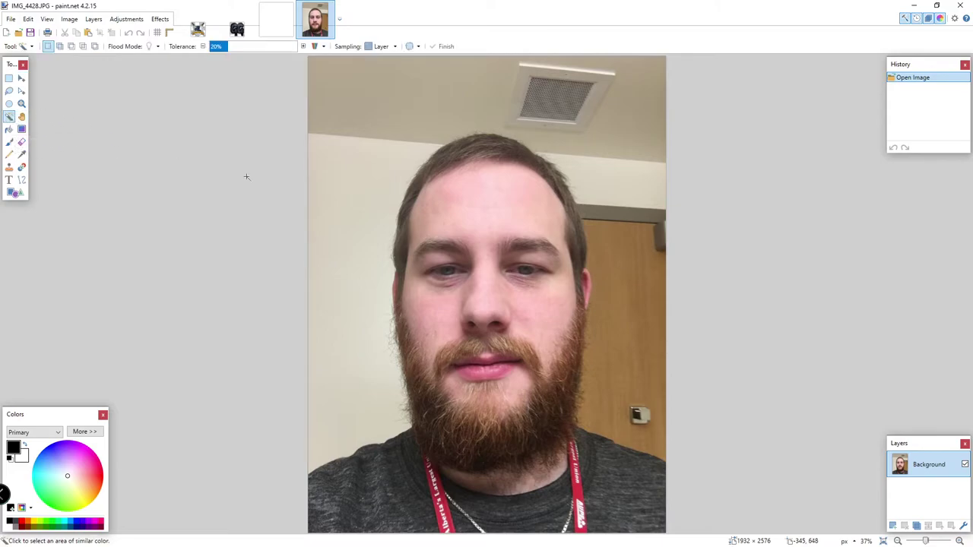
{"action": "left_click", "coordinate": [346, 184]}
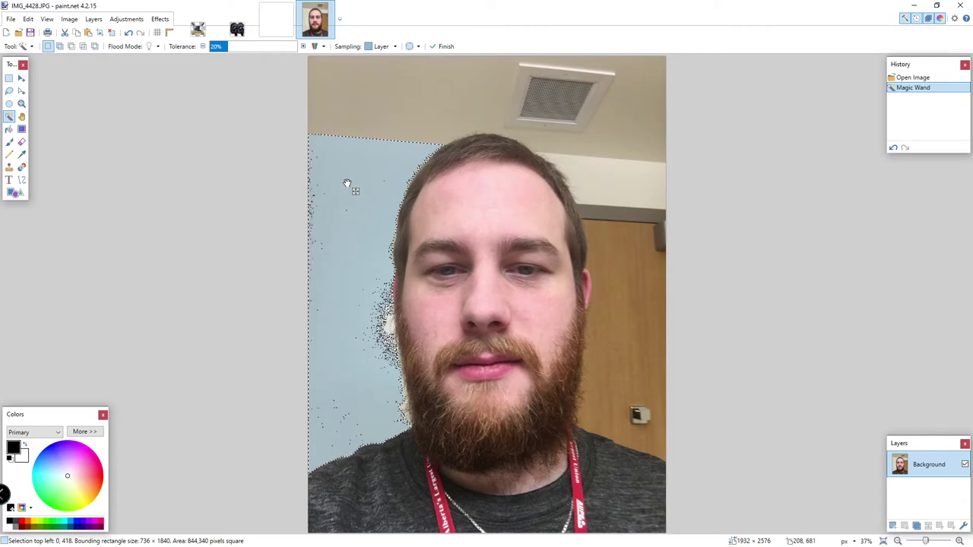
{"action": "left_click", "coordinate": [418, 111]}
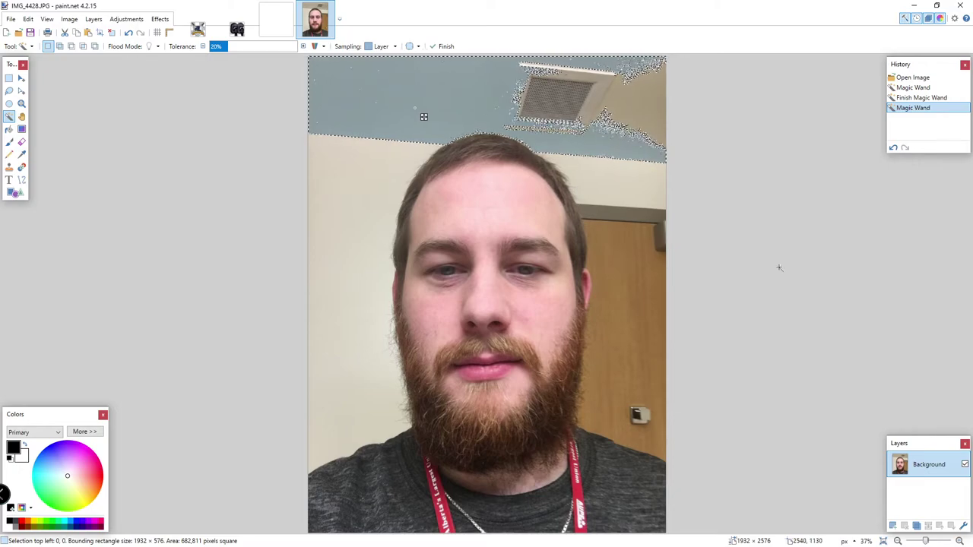
{"action": "left_click", "coordinate": [959, 541]}
{"action": "left_click", "coordinate": [959, 541]}
{"action": "scroll", "coordinate": [914, 267], "scroll_direction": "up", "scroll_amount": 3}
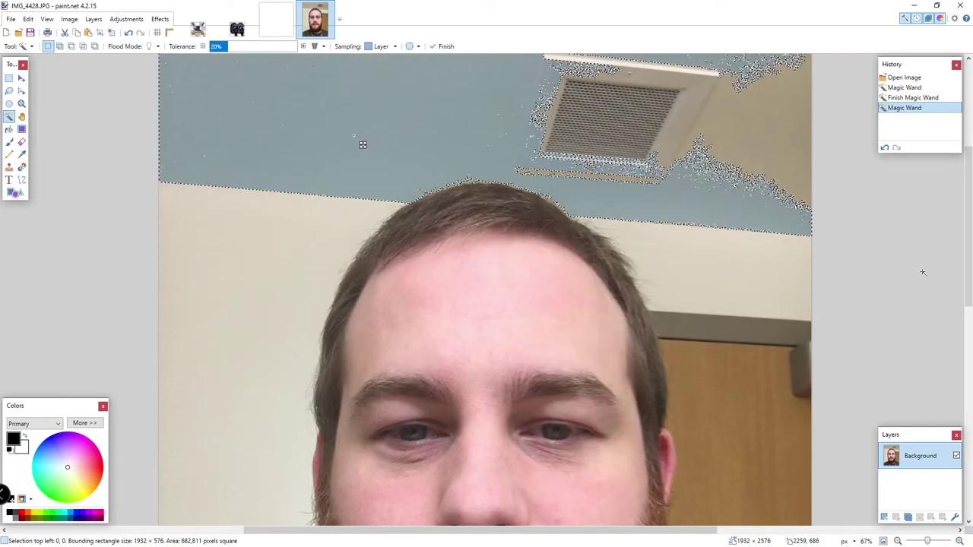
{"action": "scroll", "coordinate": [914, 267], "scroll_direction": "down", "scroll_amount": 3}
{"action": "scroll", "coordinate": [914, 268], "scroll_direction": "up", "scroll_amount": 5}
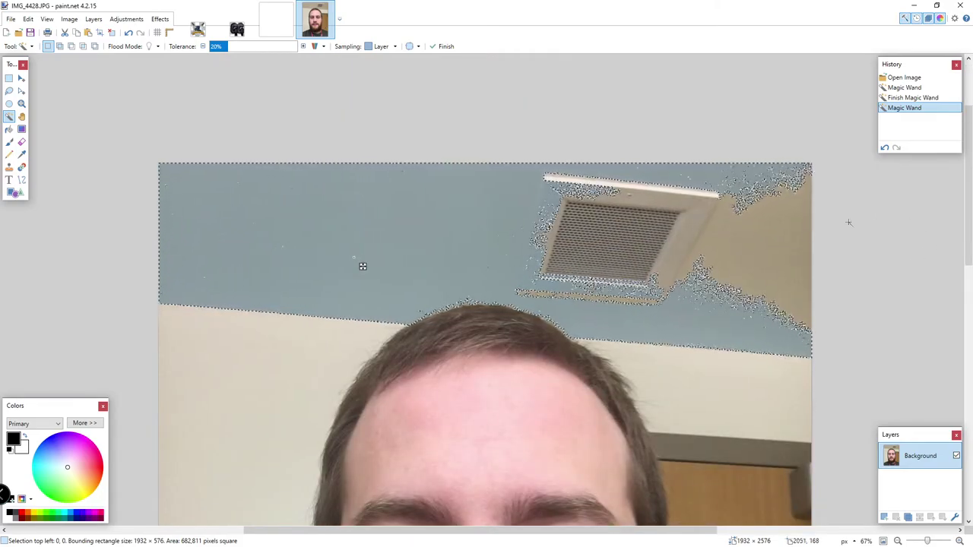
{"action": "left_click", "coordinate": [234, 47]}
{"action": "mouse_move", "coordinate": [236, 49]}
{"action": "left_mouse_down"}
{"action": "mouse_move", "coordinate": [337, 54]}
{"action": "mouse_move", "coordinate": [251, 51]}
{"action": "left_mouse_up"}
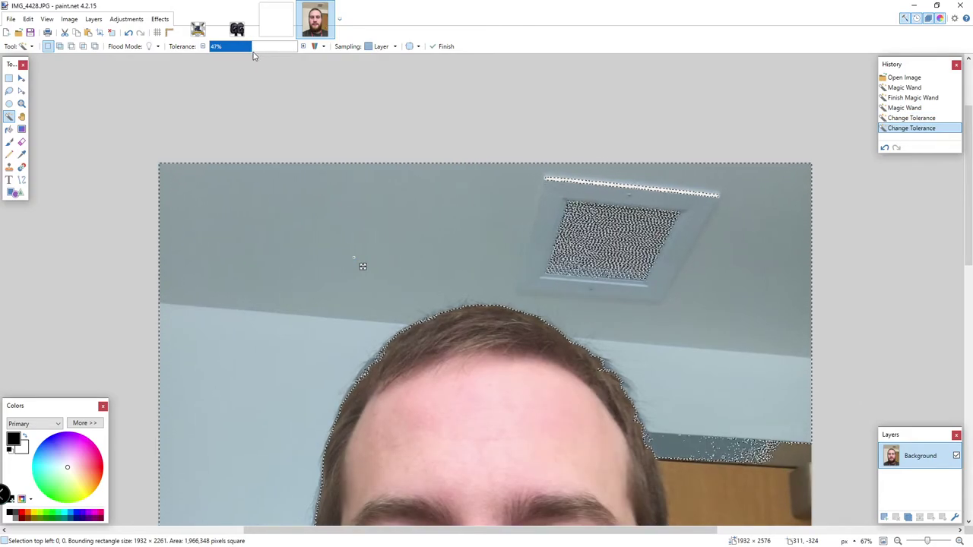
Fine-tune the Magic Wand tolerance to 45%, inspect the selection edge around the head and beard, and erase the selected background.
{"action": "scroll", "coordinate": [296, 152], "scroll_direction": "down", "scroll_amount": 10}
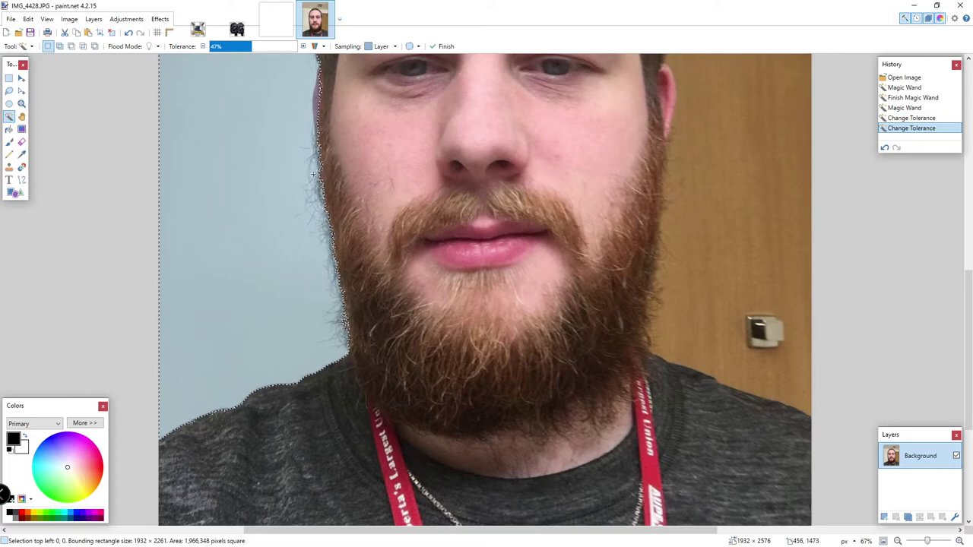
{"action": "scroll", "coordinate": [313, 211], "scroll_direction": "up", "scroll_amount": 2}
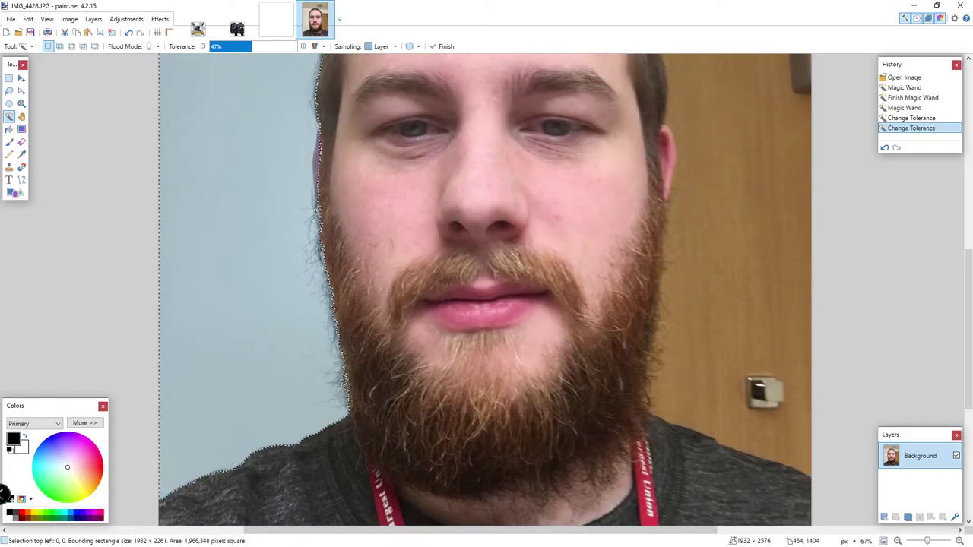
{"action": "scroll", "coordinate": [315, 212], "scroll_direction": "up", "scroll_amount": 6}
{"action": "left_click", "coordinate": [248, 47]}
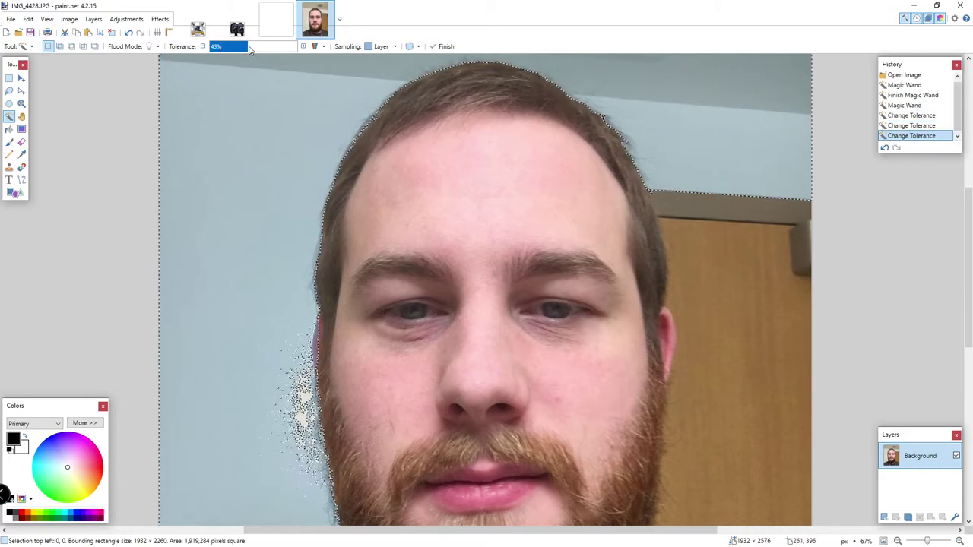
{"action": "left_click", "coordinate": [250, 47]}
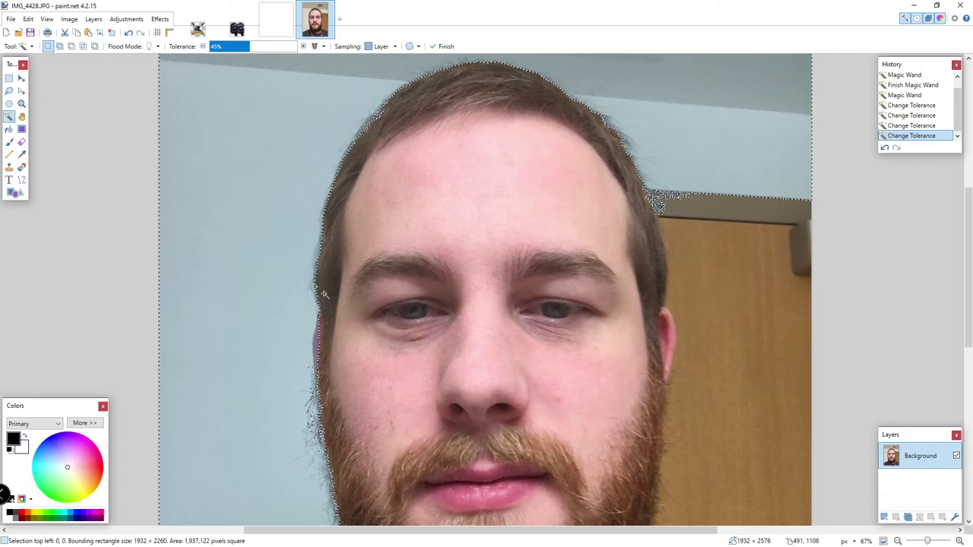
{"action": "scroll", "coordinate": [485, 289], "scroll_direction": "down", "scroll_amount": 2}
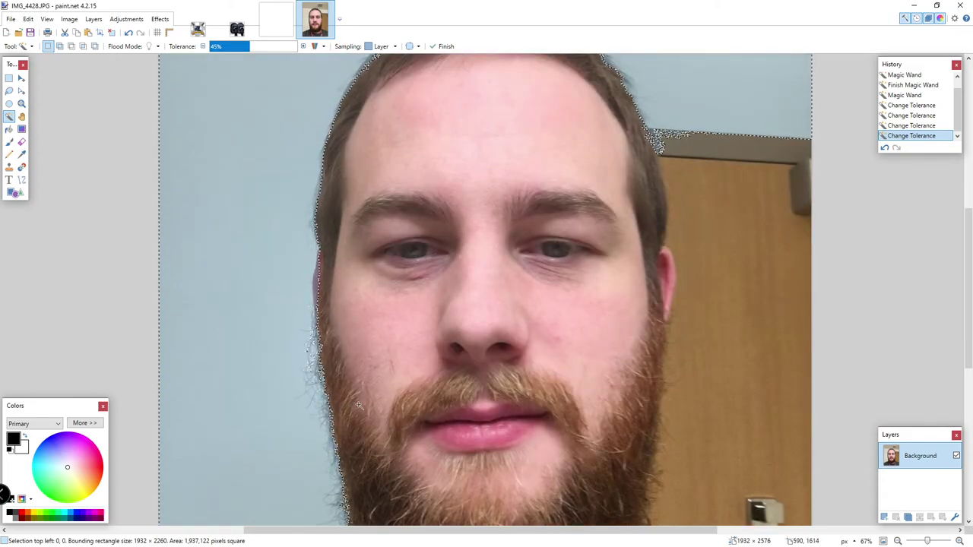
{"action": "scroll", "coordinate": [308, 350], "scroll_direction": "down", "scroll_amount": 7}
{"action": "scroll", "coordinate": [301, 334], "scroll_direction": "up", "scroll_amount": 11}
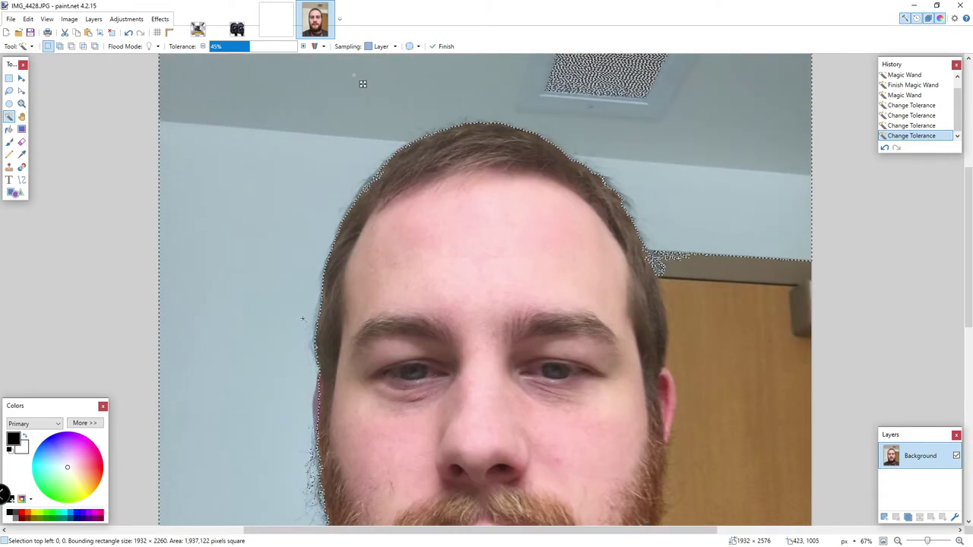
{"action": "scroll", "coordinate": [362, 144], "scroll_direction": "up", "scroll_amount": 2}
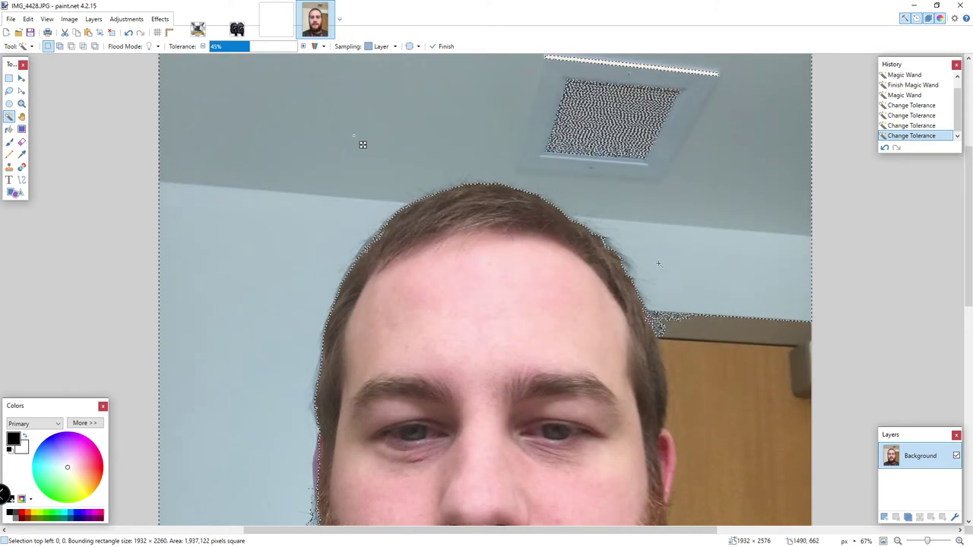
{"action": "scroll", "coordinate": [644, 209], "scroll_direction": "down", "scroll_amount": 6}
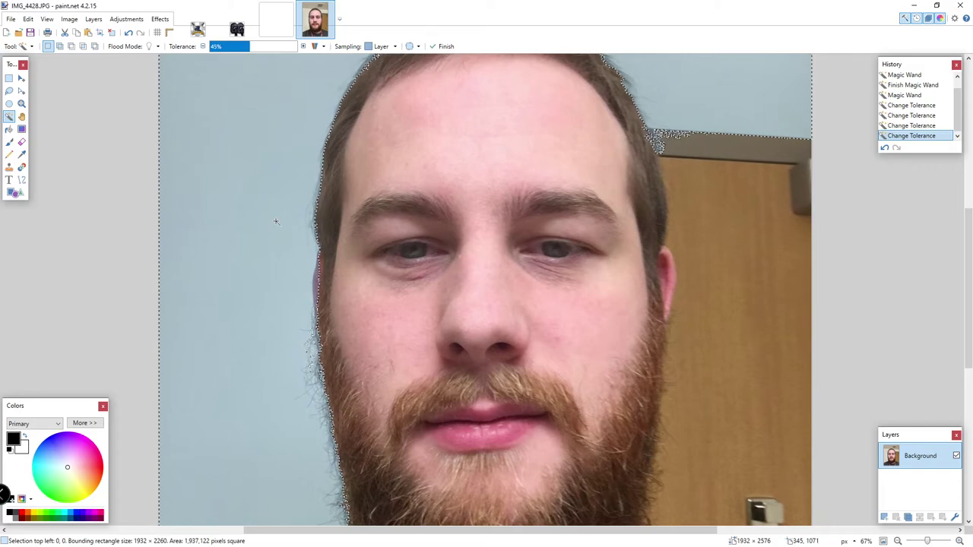
{"action": "key", "text": "Delete"}
Erase the leftover ceiling vent above the head using a rectangular selection.
{"action": "scroll", "coordinate": [271, 225], "scroll_direction": "up", "scroll_amount": 6}
{"action": "scroll", "coordinate": [271, 225], "scroll_direction": "up", "scroll_amount": 4}
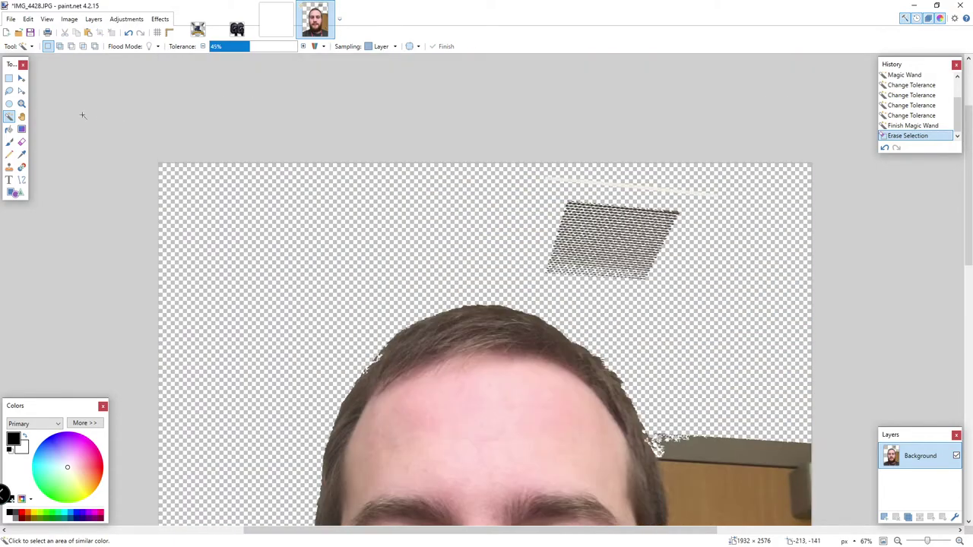
{"action": "left_click", "coordinate": [10, 79]}
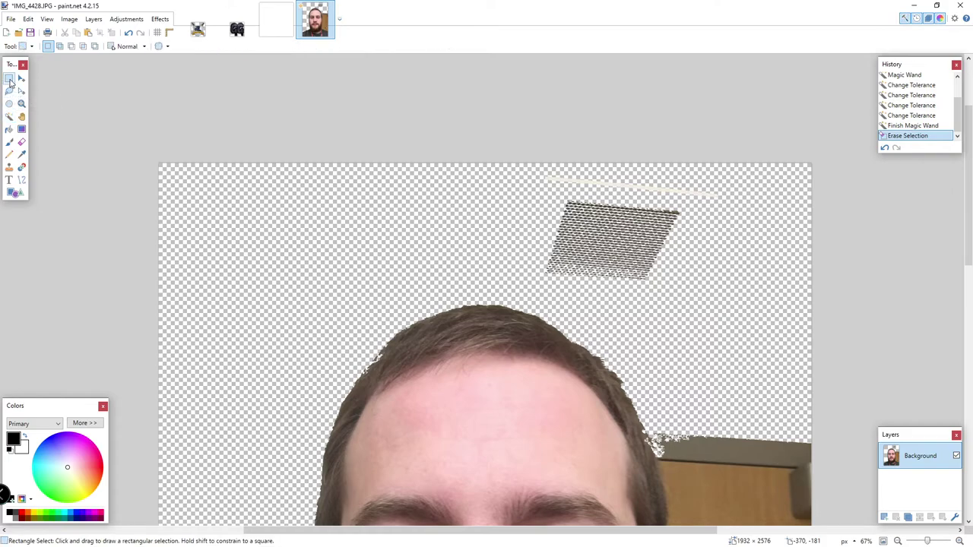
{"action": "left_click_drag", "start_coordinate": [524, 167], "coordinate": [739, 296]}
{"action": "key", "text": "Delete"}
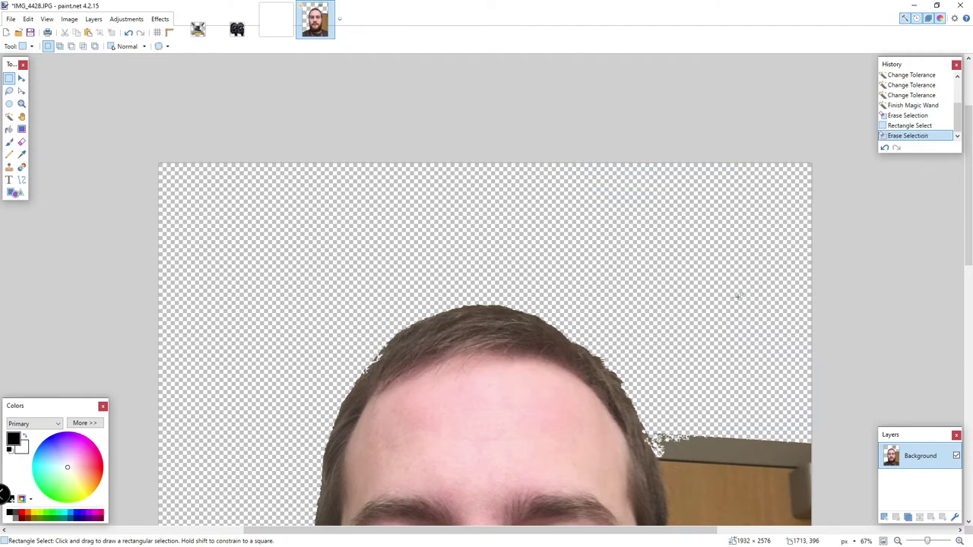
Try erasing a freehand lasso area around the door handle and part of the shoulder, and undo the erase.
{"action": "scroll", "coordinate": [758, 155], "scroll_direction": "down", "scroll_amount": 10}
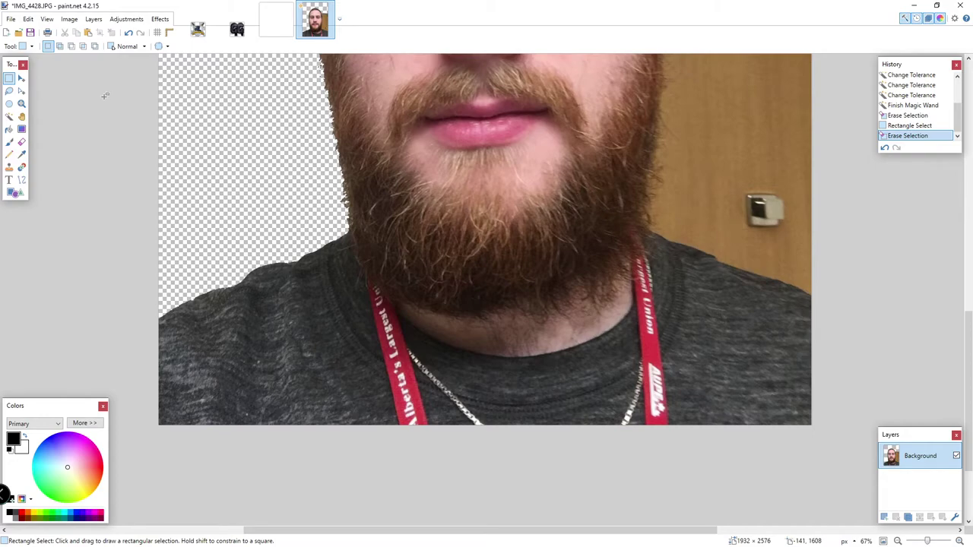
{"action": "left_click", "coordinate": [9, 92]}
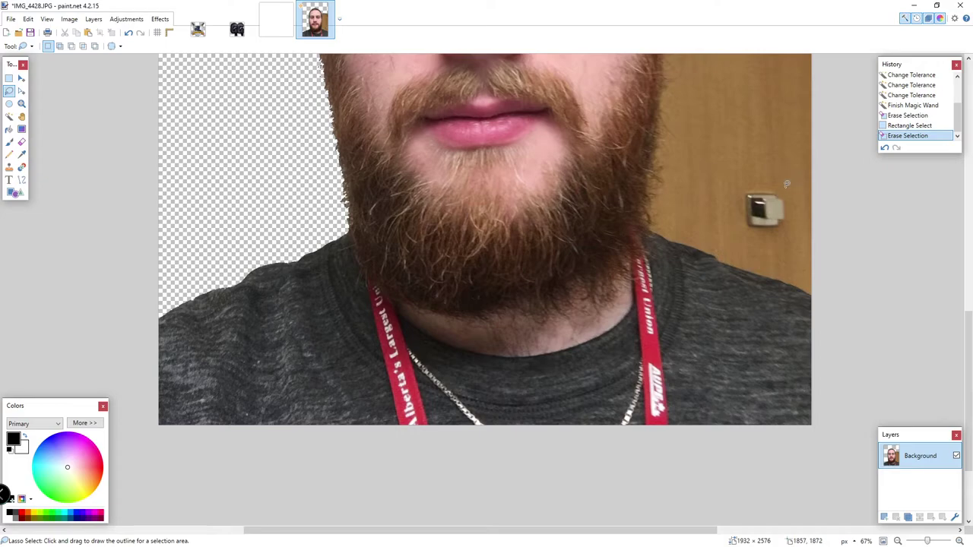
{"action": "mouse_move", "coordinate": [784, 186]}
{"action": "left_mouse_down"}
{"action": "mouse_move", "coordinate": [732, 168]}
{"action": "mouse_move", "coordinate": [691, 223]}
{"action": "mouse_move", "coordinate": [695, 285]}
{"action": "mouse_move", "coordinate": [713, 302]}
{"action": "mouse_move", "coordinate": [748, 305]}
{"action": "mouse_move", "coordinate": [778, 289]}
{"action": "mouse_move", "coordinate": [806, 190]}
{"action": "left_mouse_up"}
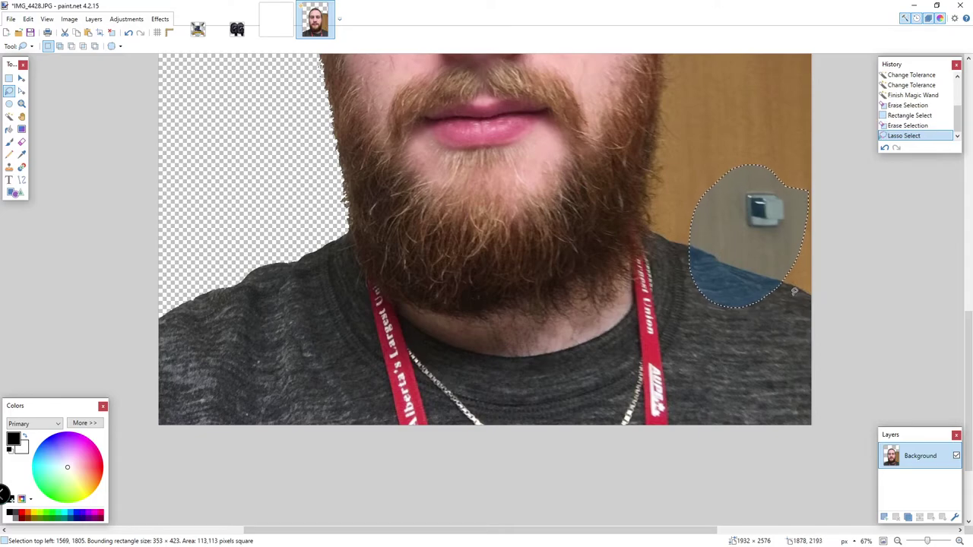
{"action": "key", "text": "Delete"}
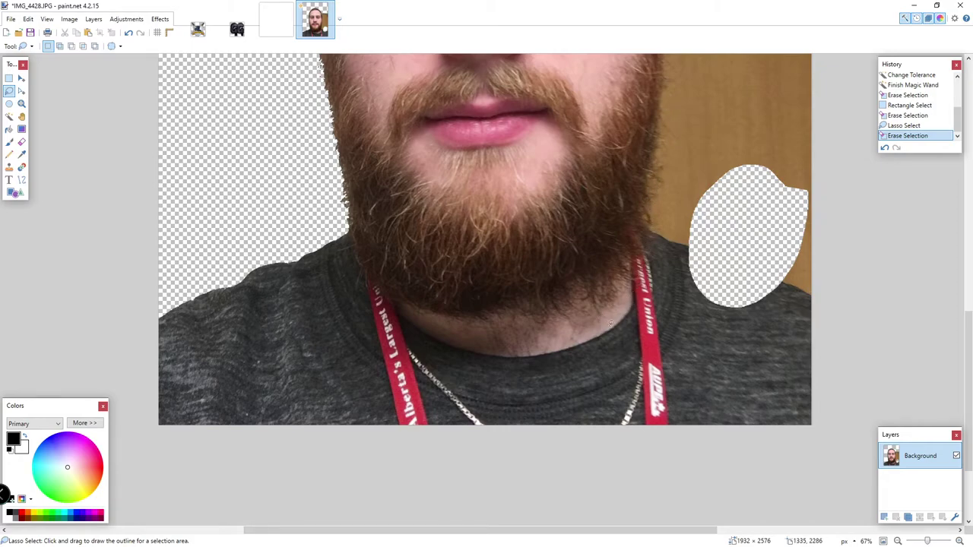
{"action": "key", "text": "ctrl+z"}
Select the wooden door beside the face with the Magic Wand at 23% tolerance and erase it.
{"action": "scroll", "coordinate": [828, 278], "scroll_direction": "up", "scroll_amount": 5}
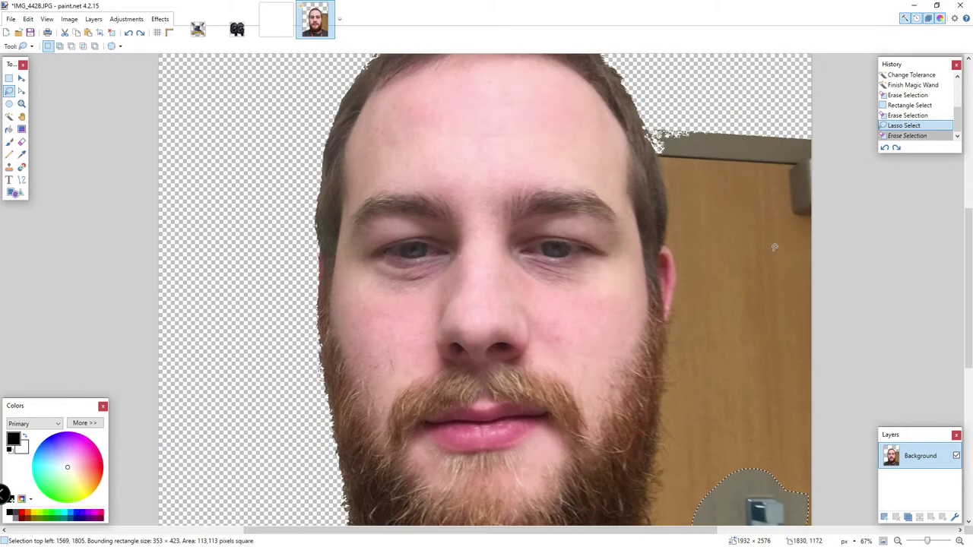
{"action": "left_click", "coordinate": [10, 117]}
{"action": "left_click", "coordinate": [752, 198]}
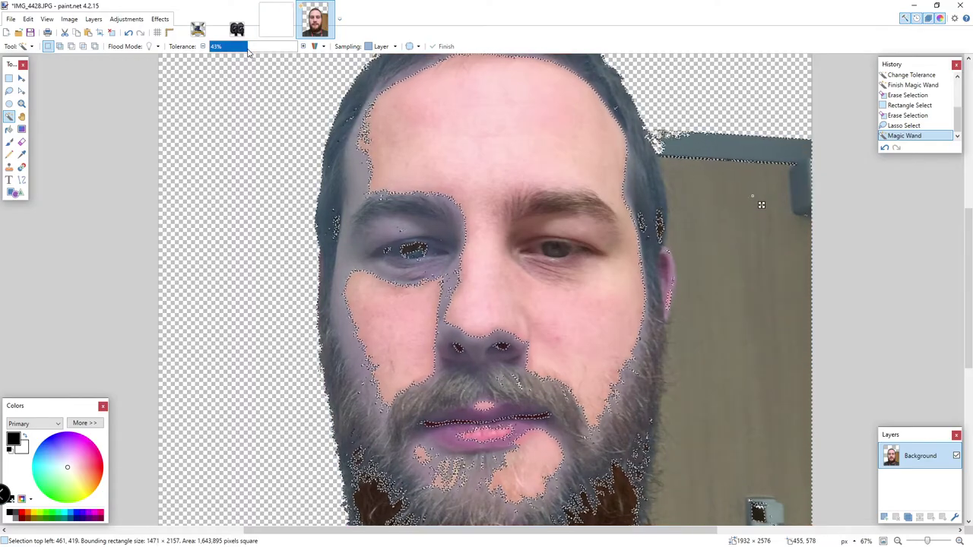
{"action": "left_click_drag", "start_coordinate": [247, 51], "coordinate": [234, 51]}
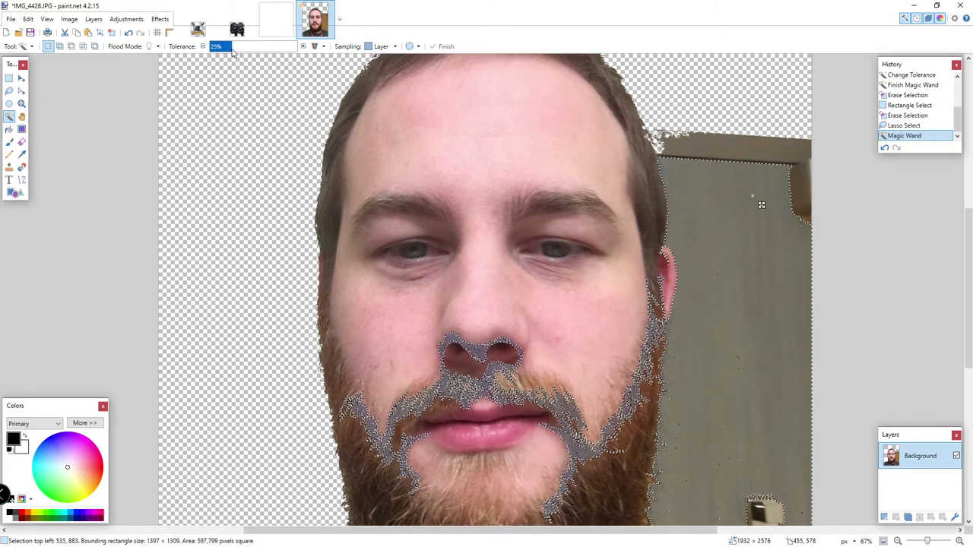
{"action": "left_click_drag", "start_coordinate": [234, 50], "coordinate": [232, 51]}
{"action": "scroll", "coordinate": [588, 228], "scroll_direction": "down", "scroll_amount": 3}
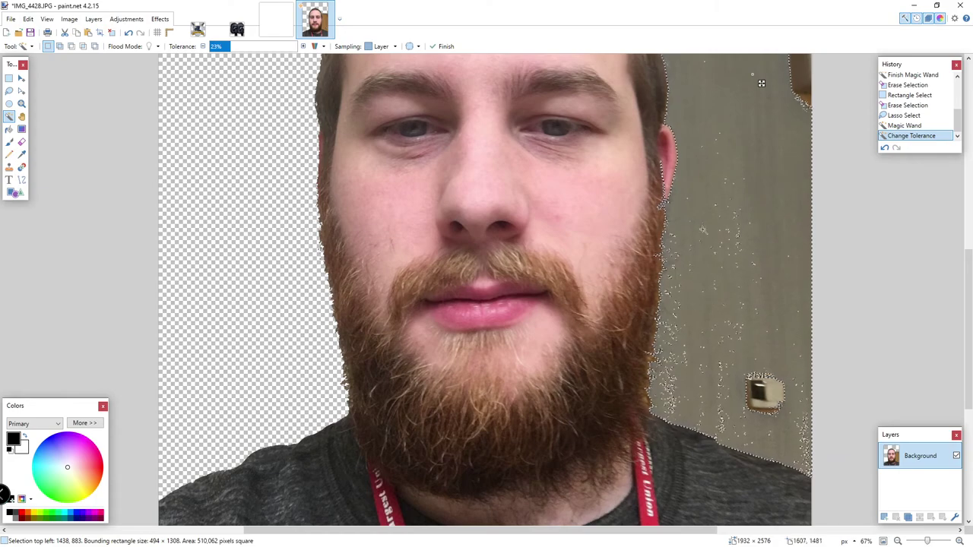
{"action": "scroll", "coordinate": [761, 83], "scroll_direction": "up", "scroll_amount": 2}
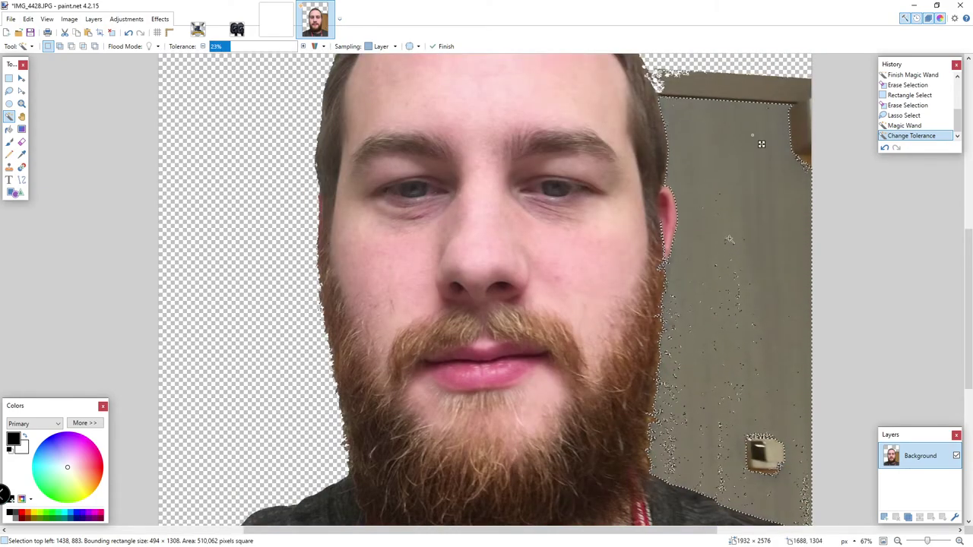
{"action": "key", "text": "Delete"}
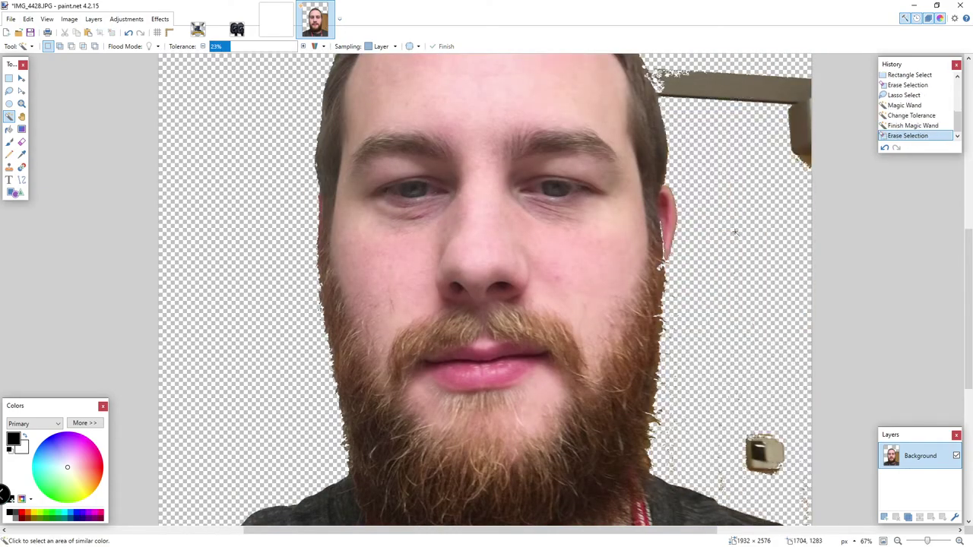
Try to select the remaining door-frame strip beside the head with the Magic Wand at 17% tolerance.
{"action": "scroll", "coordinate": [734, 233], "scroll_direction": "up", "scroll_amount": 4}
{"action": "left_click", "coordinate": [741, 210]}
{"action": "left_click_drag", "start_coordinate": [229, 47], "coordinate": [228, 54]}
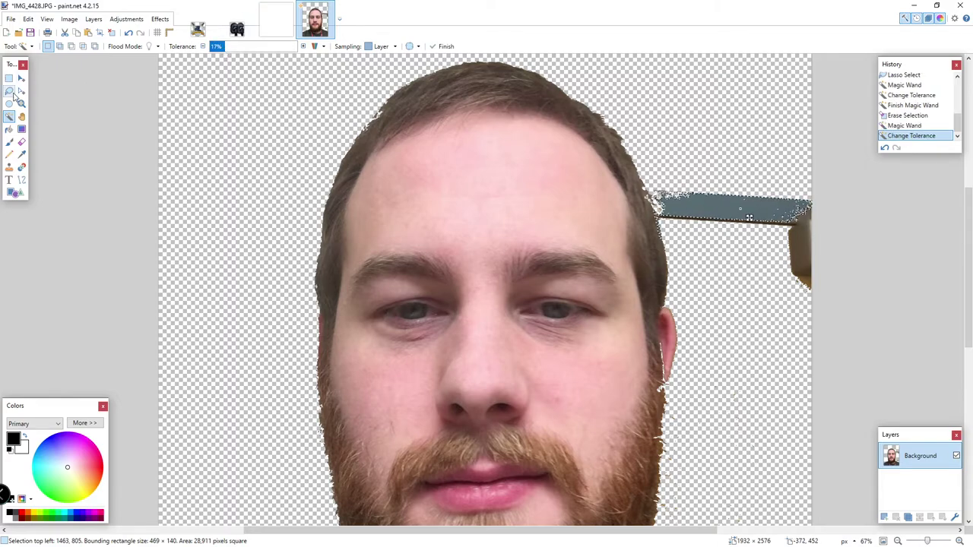
Outline the leftover door frame and hinge beside the head with a freehand lasso selection and erase them.
{"action": "left_click", "coordinate": [10, 91]}
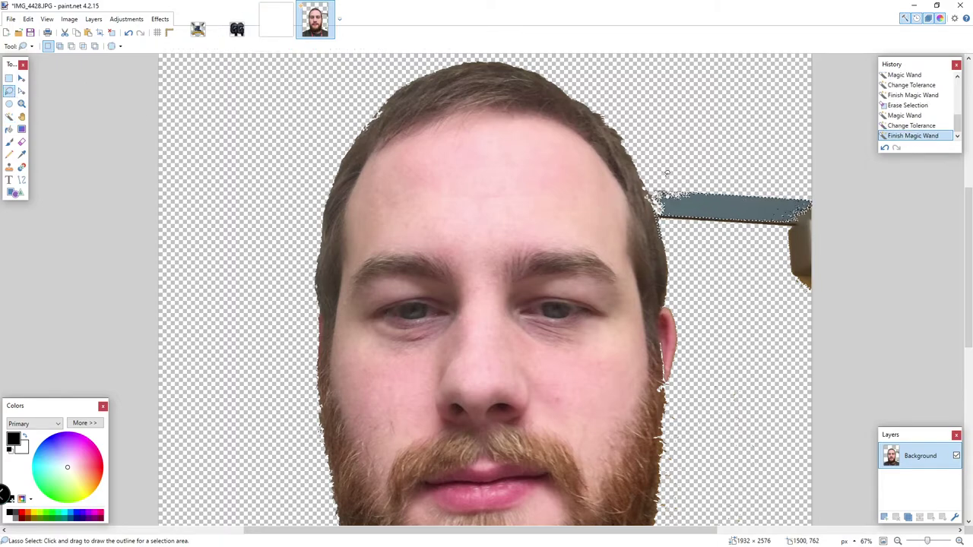
{"action": "mouse_move", "coordinate": [683, 158]}
{"action": "left_mouse_down"}
{"action": "mouse_move", "coordinate": [650, 185]}
{"action": "mouse_move", "coordinate": [689, 166]}
{"action": "mouse_move", "coordinate": [650, 196]}
{"action": "mouse_move", "coordinate": [666, 230]}
{"action": "mouse_move", "coordinate": [760, 291]}
{"action": "mouse_move", "coordinate": [804, 300]}
{"action": "mouse_move", "coordinate": [823, 300]}
{"action": "mouse_move", "coordinate": [832, 276]}
{"action": "mouse_move", "coordinate": [821, 183]}
{"action": "left_mouse_up"}
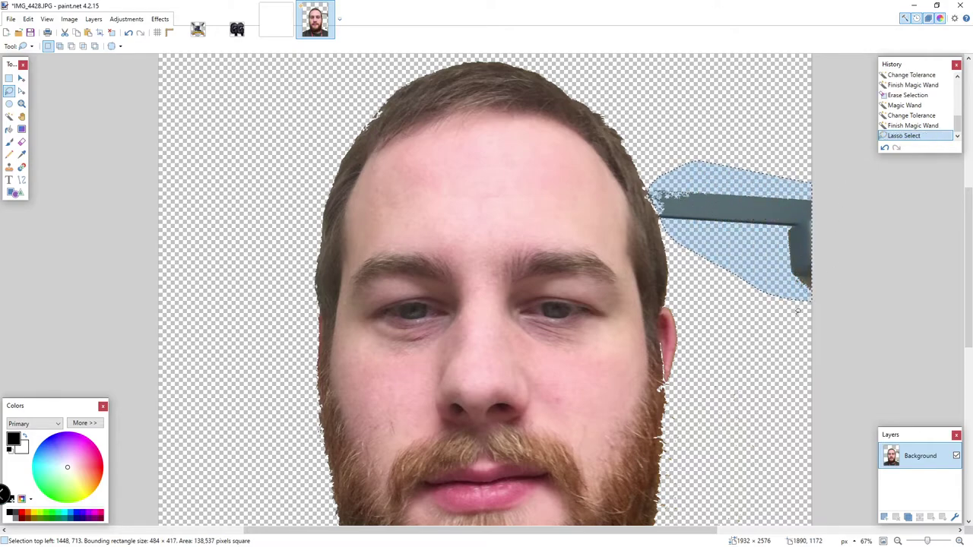
{"action": "key", "text": "Delete"}
Lasso the leftover door handle above the shoulder and erase it.
{"action": "scroll", "coordinate": [730, 232], "scroll_direction": "down", "scroll_amount": 4}
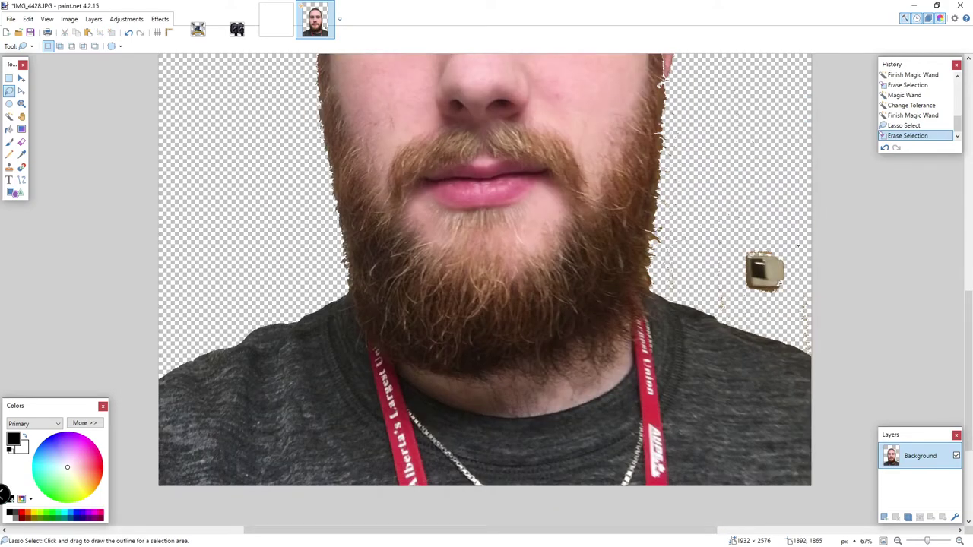
{"action": "mouse_move", "coordinate": [798, 246]}
{"action": "left_mouse_down"}
{"action": "mouse_move", "coordinate": [734, 249]}
{"action": "mouse_move", "coordinate": [711, 291]}
{"action": "mouse_move", "coordinate": [751, 320]}
{"action": "mouse_move", "coordinate": [782, 304]}
{"action": "left_mouse_up"}
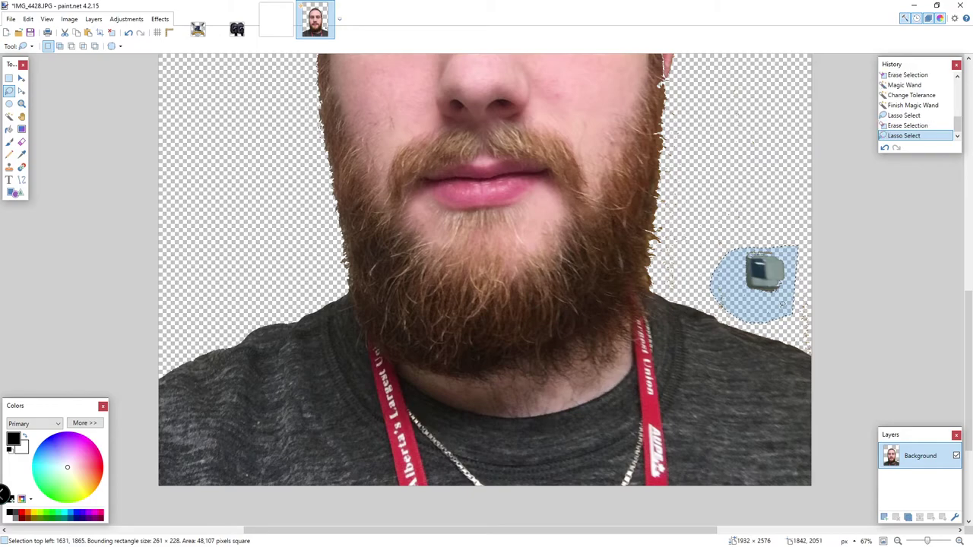
{"action": "key", "text": "Delete"}
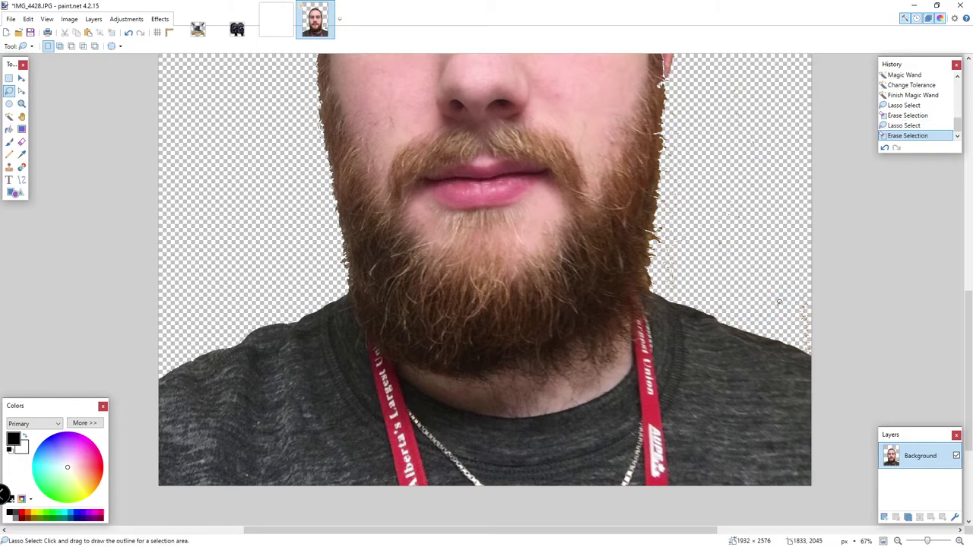
Try to select the grey shirt with the Magic Wand, lowering the tolerance to 10%.
{"action": "left_click", "coordinate": [10, 116]}
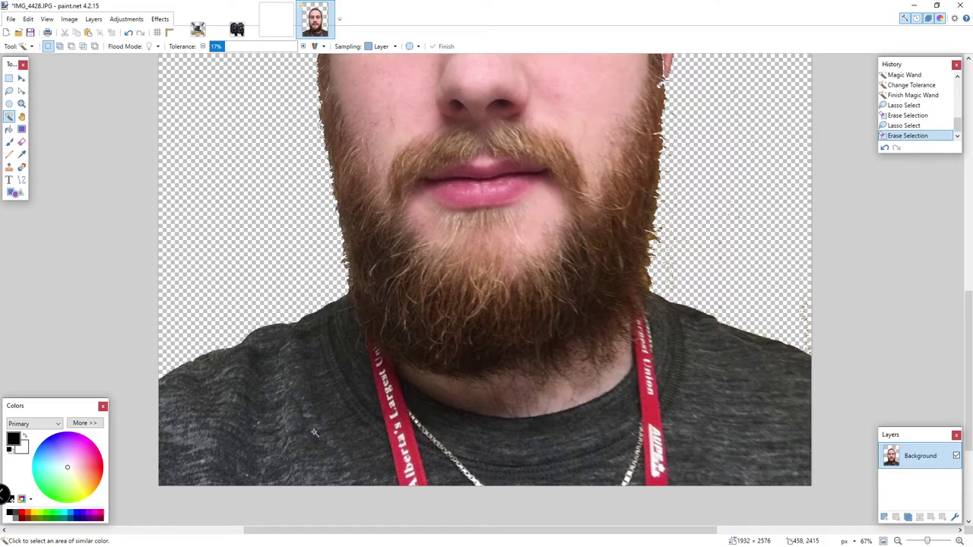
{"action": "left_click", "coordinate": [321, 439]}
{"action": "left_click", "coordinate": [231, 47]}
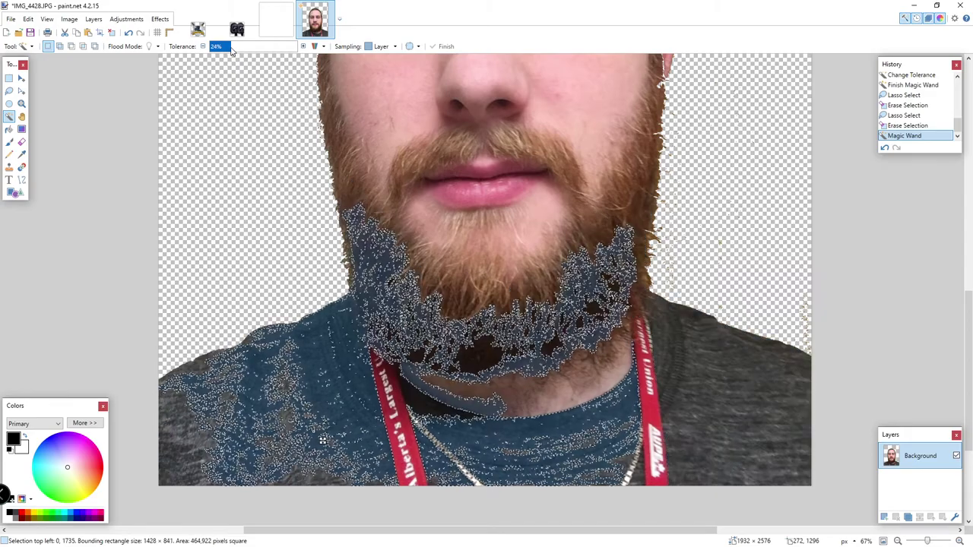
{"action": "left_click", "coordinate": [228, 47]}
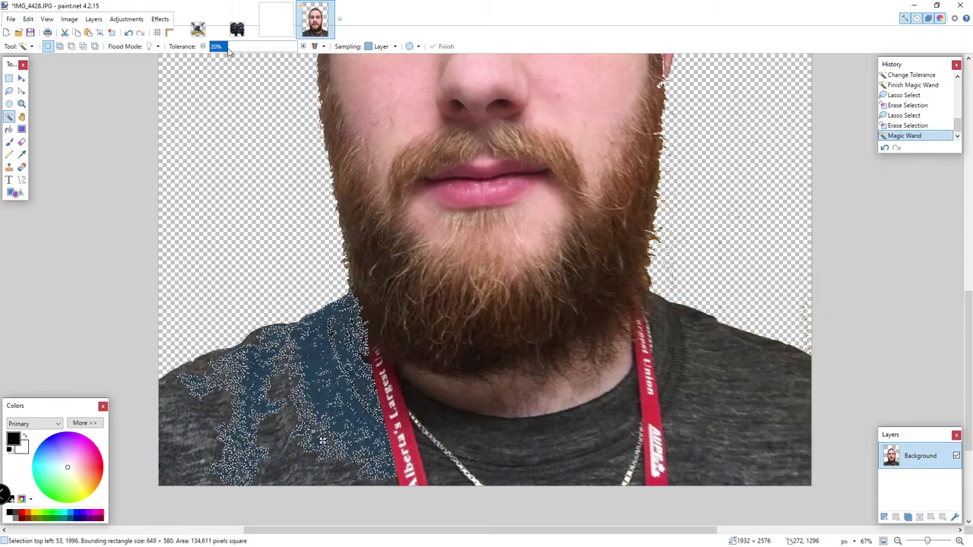
{"action": "left_click", "coordinate": [226, 47]}
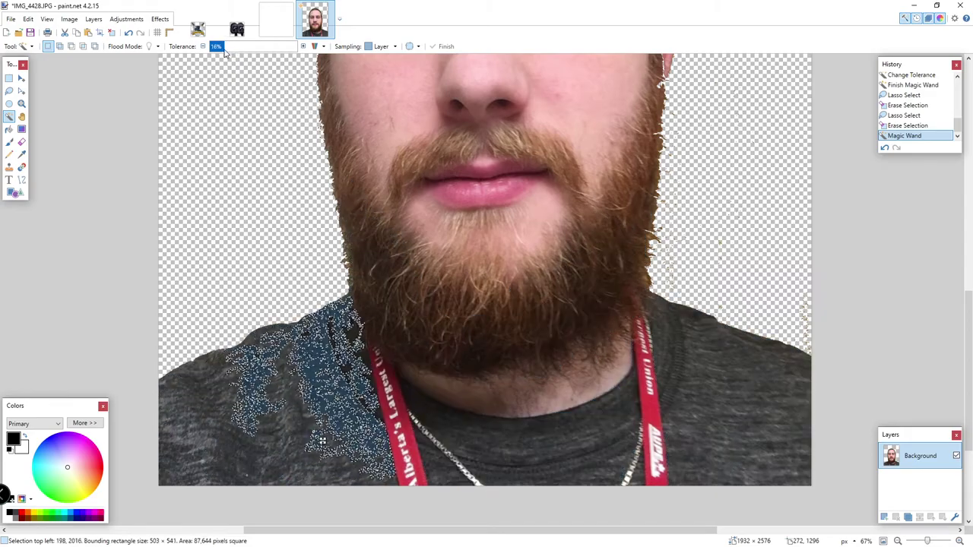
{"action": "left_click", "coordinate": [222, 47]}
{"action": "left_click", "coordinate": [219, 47]}
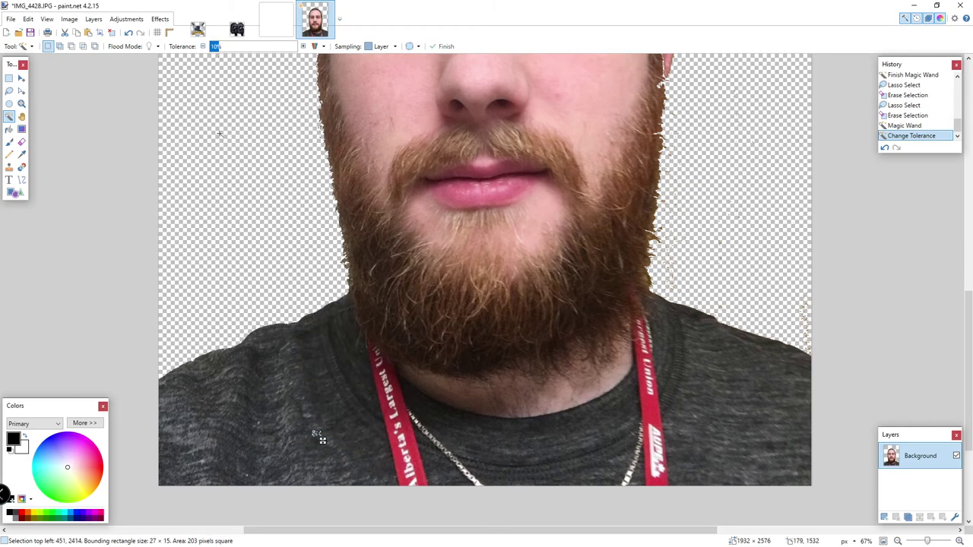
Outline the neck, shirt and lanyard below the beard with a freehand lasso selection and erase them.
{"action": "left_click", "coordinate": [10, 90]}
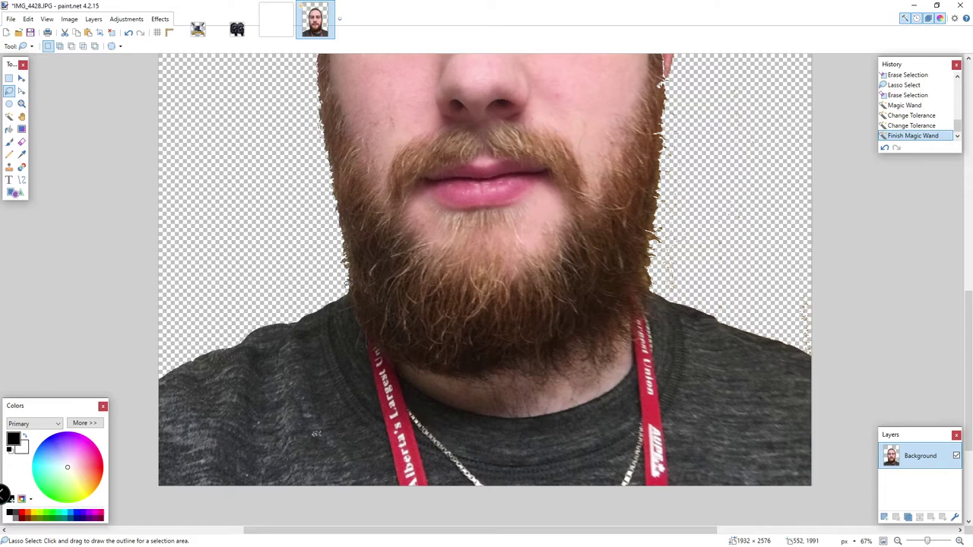
{"action": "left_click_drag", "start_coordinate": [347, 291], "coordinate": [348, 297]}
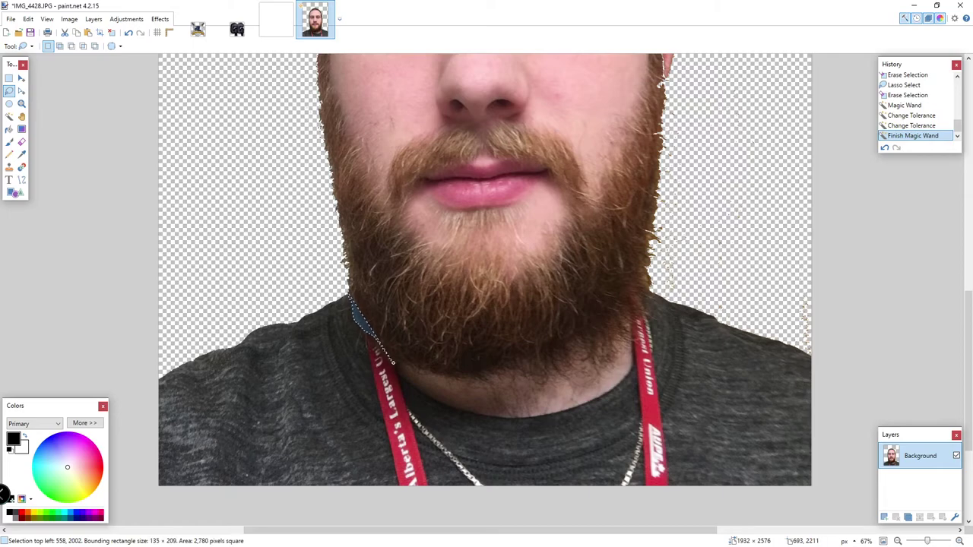
{"action": "mouse_move", "coordinate": [417, 368]}
{"action": "left_mouse_down"}
{"action": "mouse_move", "coordinate": [472, 381]}
{"action": "mouse_move", "coordinate": [538, 376]}
{"action": "mouse_move", "coordinate": [617, 330]}
{"action": "mouse_move", "coordinate": [629, 301]}
{"action": "mouse_move", "coordinate": [649, 291]}
{"action": "mouse_move", "coordinate": [741, 318]}
{"action": "mouse_move", "coordinate": [827, 371]}
{"action": "mouse_move", "coordinate": [825, 448]}
{"action": "mouse_move", "coordinate": [760, 528]}
{"action": "mouse_move", "coordinate": [228, 534]}
{"action": "mouse_move", "coordinate": [152, 525]}
{"action": "mouse_move", "coordinate": [109, 479]}
{"action": "mouse_move", "coordinate": [174, 357]}
{"action": "mouse_move", "coordinate": [335, 300]}
{"action": "mouse_move", "coordinate": [82, 388]}
{"action": "left_mouse_up"}
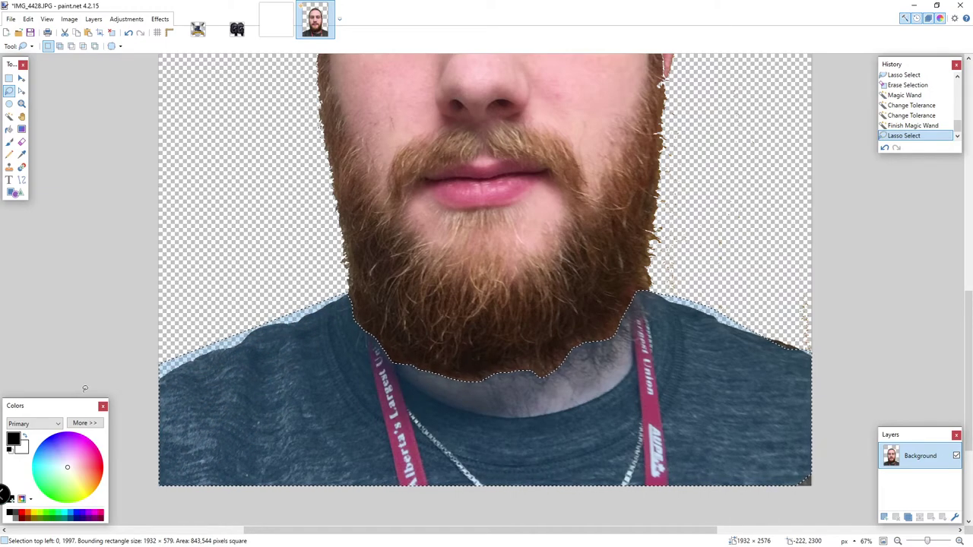
{"action": "key", "text": "Delete"}
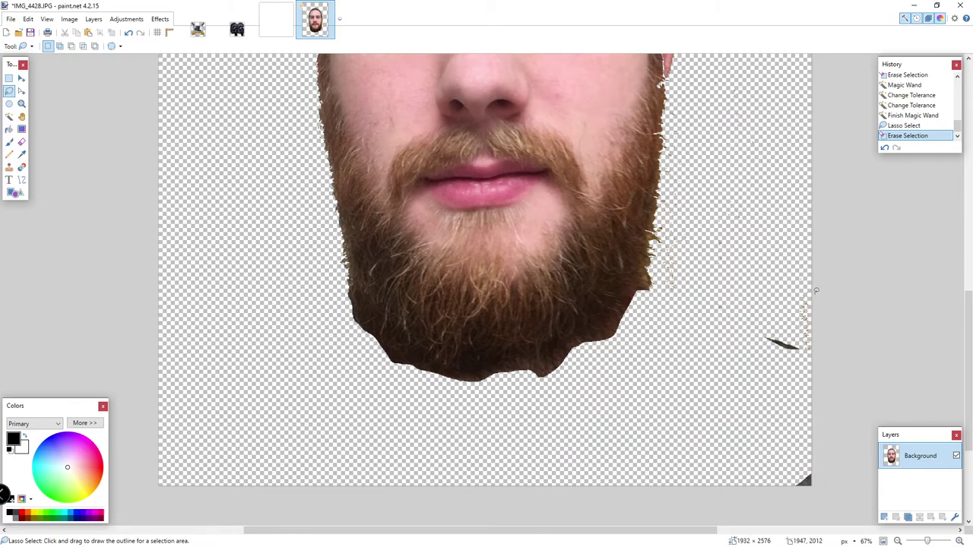
Lasso the leftover shirt scraps and specks beside the canvas edge and erase them.
{"action": "mouse_move", "coordinate": [790, 281]}
{"action": "left_mouse_down"}
{"action": "mouse_move", "coordinate": [674, 445]}
{"action": "mouse_move", "coordinate": [828, 456]}
{"action": "mouse_move", "coordinate": [836, 319]}
{"action": "left_mouse_up"}
{"action": "left_click_drag", "start_coordinate": [970, 360], "coordinate": [889, 319]}
{"action": "key", "text": "Delete"}
Lasso around the ragged lower edge of the beard and the stray specks beside it, and erase them for a smoother outline.
{"action": "scroll", "coordinate": [690, 354], "scroll_direction": "down", "scroll_amount": 2}
{"action": "scroll", "coordinate": [692, 355], "scroll_direction": "up", "scroll_amount": 5}
{"action": "scroll", "coordinate": [693, 355], "scroll_direction": "down", "scroll_amount": 4}
{"action": "scroll", "coordinate": [694, 355], "scroll_direction": "up", "scroll_amount": 2}
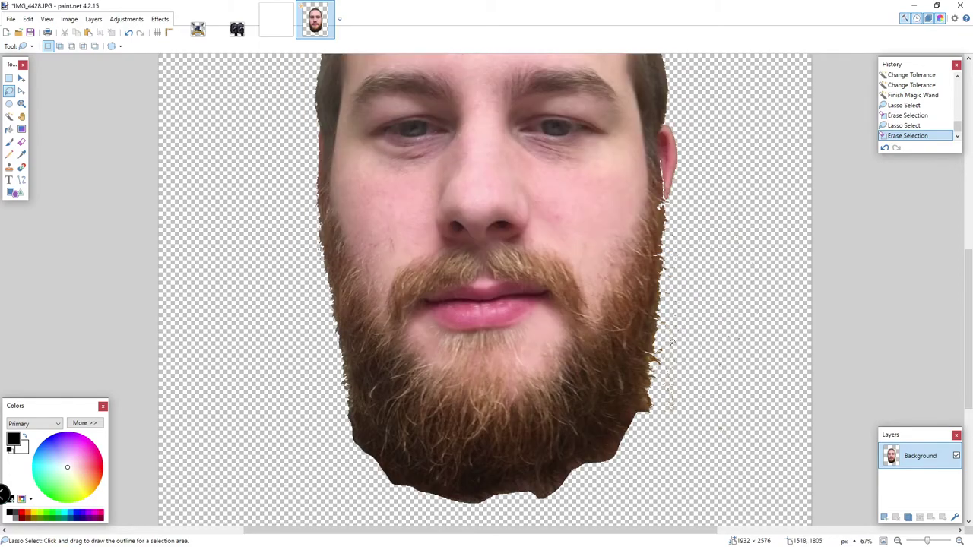
{"action": "scroll", "coordinate": [779, 325], "scroll_direction": "down", "scroll_amount": 1}
{"action": "scroll", "coordinate": [664, 272], "scroll_direction": "down", "scroll_amount": 2}
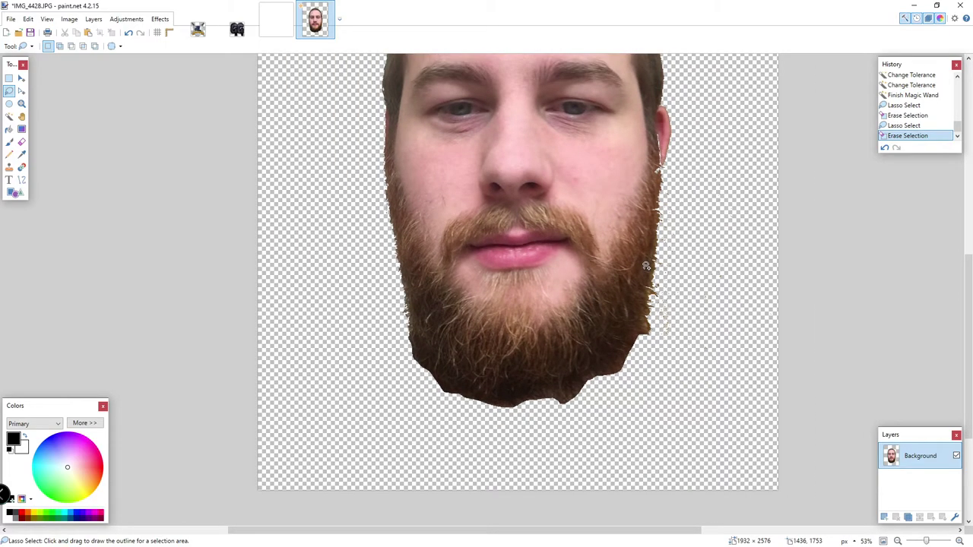
{"action": "scroll", "coordinate": [646, 266], "scroll_direction": "down", "scroll_amount": 2}
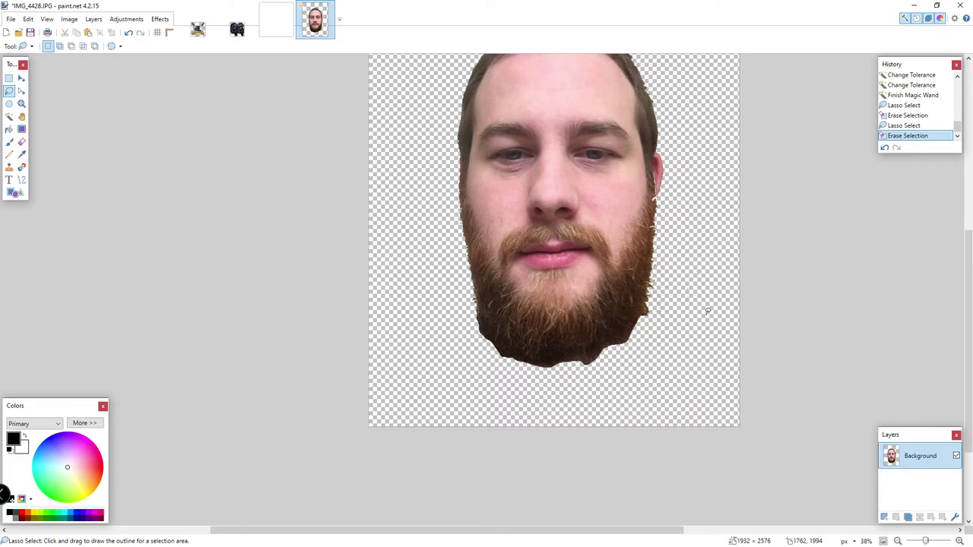
{"action": "scroll", "coordinate": [706, 310], "scroll_direction": "up", "scroll_amount": 1}
{"action": "scroll", "coordinate": [707, 310], "scroll_direction": "down", "scroll_amount": 1}
{"action": "scroll", "coordinate": [646, 401], "scroll_direction": "up", "scroll_amount": 4}
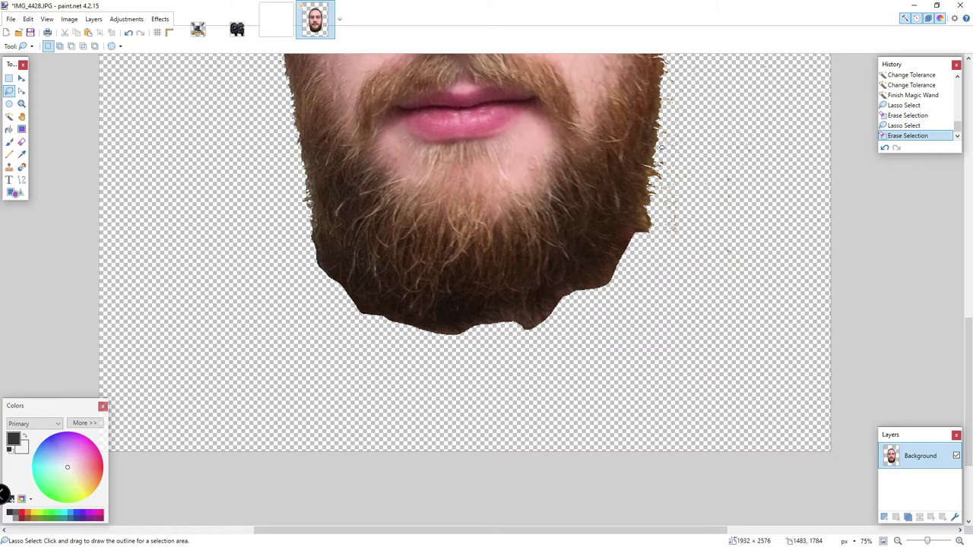
{"action": "mouse_move", "coordinate": [661, 149]}
{"action": "left_mouse_down"}
{"action": "mouse_move", "coordinate": [636, 227]}
{"action": "mouse_move", "coordinate": [586, 287]}
{"action": "mouse_move", "coordinate": [487, 310]}
{"action": "mouse_move", "coordinate": [408, 308]}
{"action": "mouse_move", "coordinate": [309, 230]}
{"action": "mouse_move", "coordinate": [282, 244]}
{"action": "mouse_move", "coordinate": [267, 292]}
{"action": "mouse_move", "coordinate": [284, 359]}
{"action": "mouse_move", "coordinate": [452, 445]}
{"action": "mouse_move", "coordinate": [574, 449]}
{"action": "mouse_move", "coordinate": [658, 420]}
{"action": "mouse_move", "coordinate": [733, 338]}
{"action": "mouse_move", "coordinate": [749, 199]}
{"action": "left_mouse_up"}
{"action": "key", "text": "Delete"}
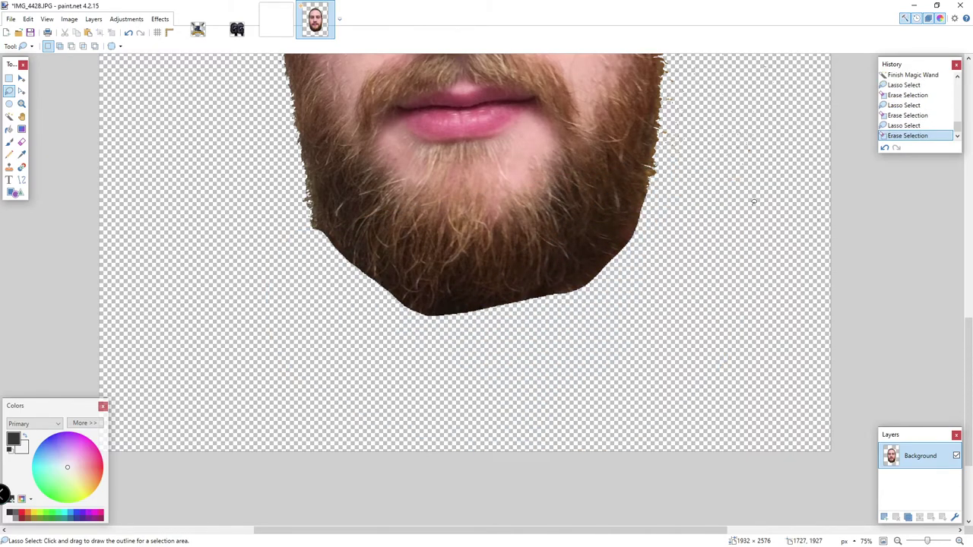
Select the whole image and move the cut-out face up by about 87 px and sideways by about 16 px.
{"action": "scroll", "coordinate": [748, 205], "scroll_direction": "up", "scroll_amount": 1}
{"action": "scroll", "coordinate": [743, 202], "scroll_direction": "down", "scroll_amount": 5}
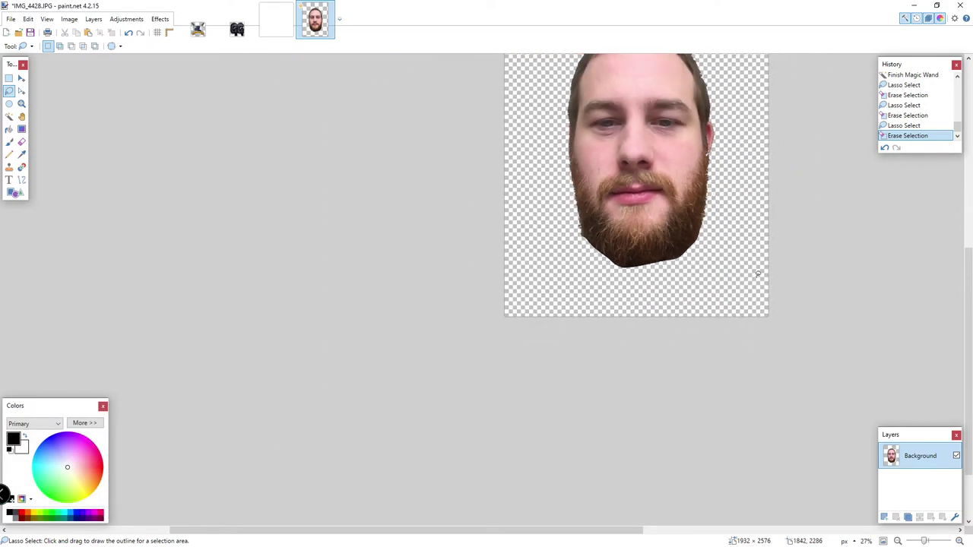
{"action": "scroll", "coordinate": [754, 269], "scroll_direction": "up", "scroll_amount": 2}
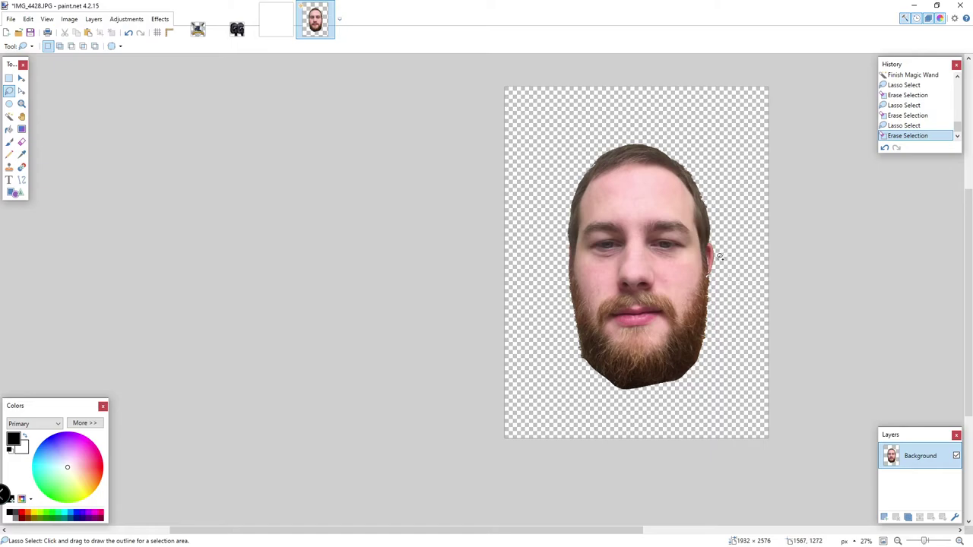
{"action": "scroll", "coordinate": [720, 255], "scroll_direction": "down", "scroll_amount": 1}
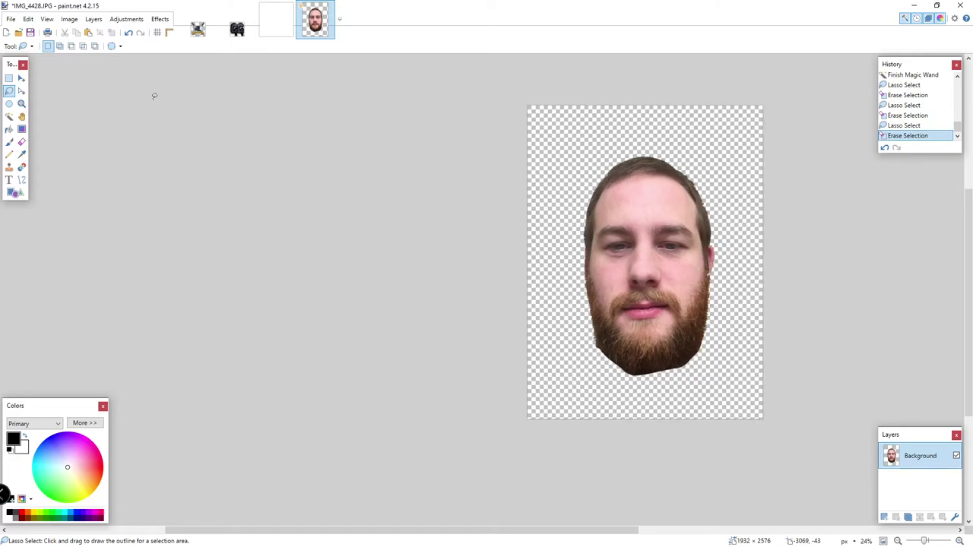
{"action": "left_click", "coordinate": [21, 79]}
{"action": "key", "text": "ctrl+a"}
{"action": "mouse_move", "coordinate": [628, 266]}
{"action": "left_mouse_down"}
{"action": "mouse_move", "coordinate": [612, 228]}
{"action": "mouse_move", "coordinate": [621, 257]}
{"action": "mouse_move", "coordinate": [631, 251]}
{"action": "mouse_move", "coordinate": [592, 220]}
{"action": "mouse_move", "coordinate": [631, 248]}
{"action": "left_mouse_up"}
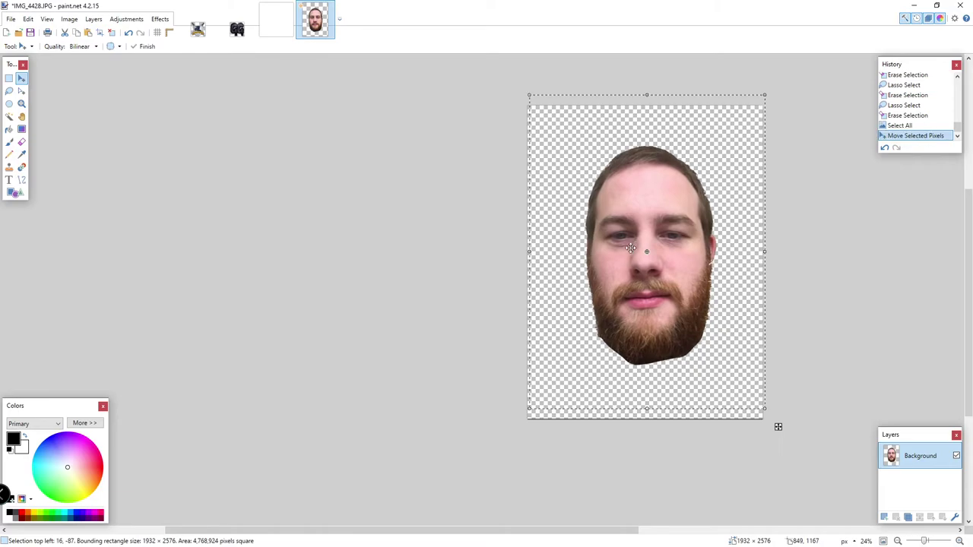
{"action": "key", "text": "ctrl+a"}
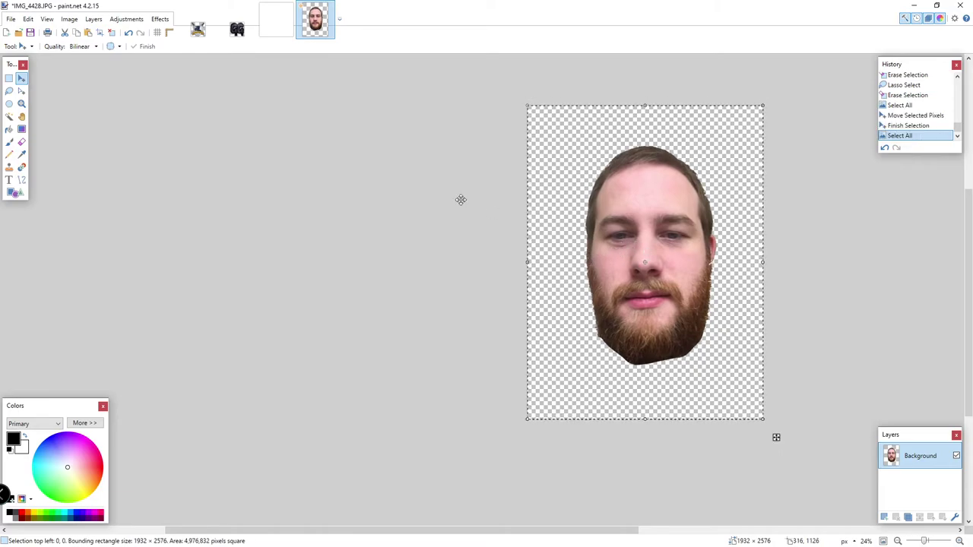
Resize the image to 112 × 112 pixels without maintaining the aspect ratio.
{"action": "left_click", "coordinate": [70, 21]}
{"action": "left_click", "coordinate": [107, 45]}
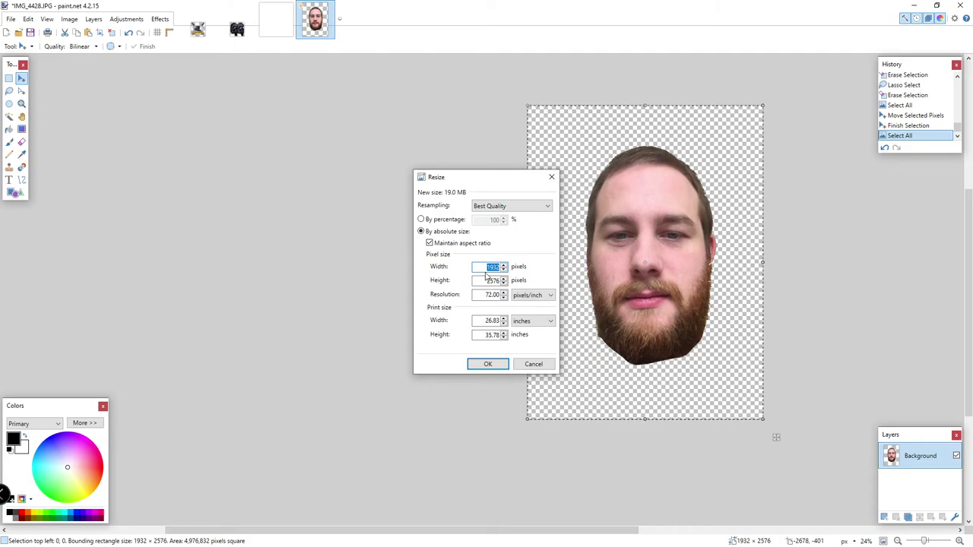
{"action": "left_click", "coordinate": [447, 244]}
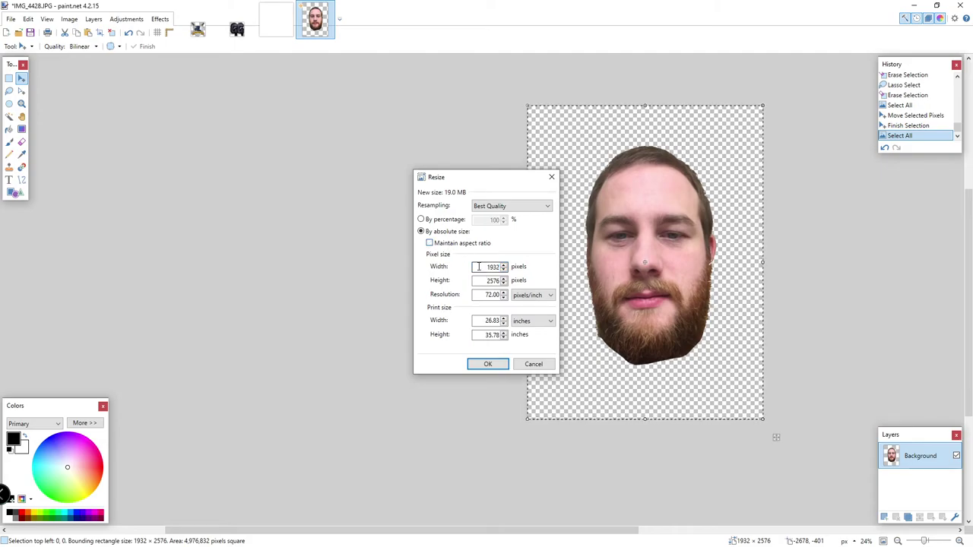
{"action": "left_click_drag", "start_coordinate": [485, 268], "coordinate": [517, 268]}
{"action": "type", "text": "112"}
{"action": "key", "text": "Tab"}
{"action": "type", "text": "112"}
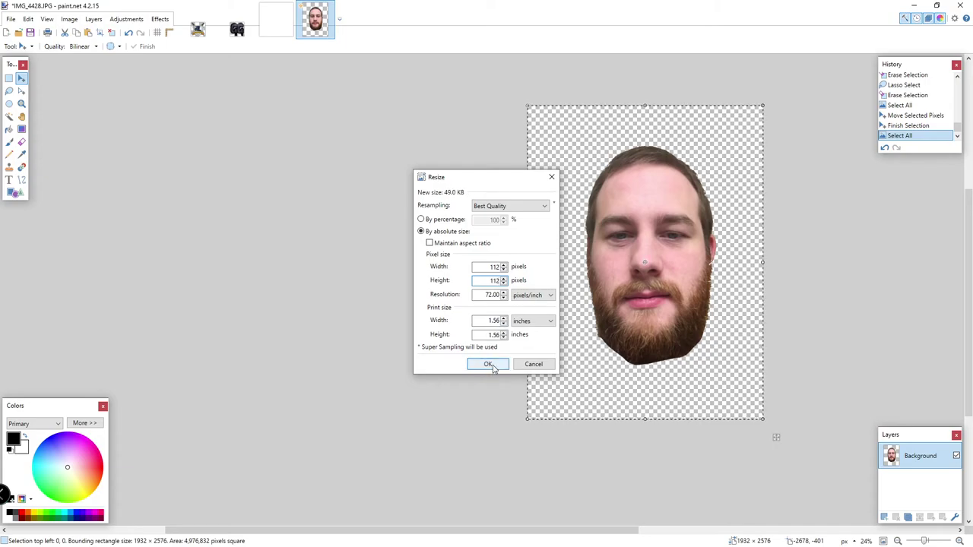
{"action": "left_click", "coordinate": [491, 365]}
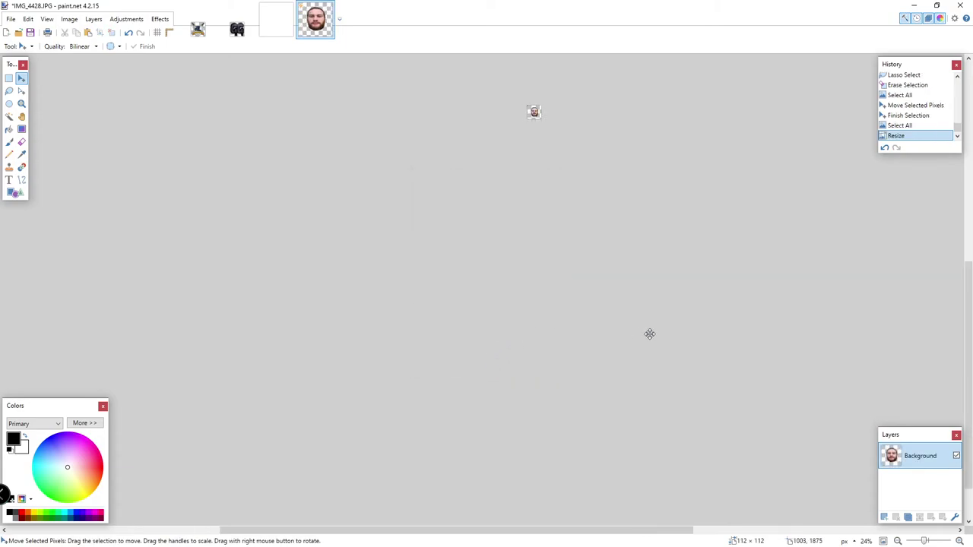
Select the whole image, enlarge its pixels to about 172 × 152 px and position the face to fill the canvas.
{"action": "left_click", "coordinate": [959, 541]}
{"action": "left_click", "coordinate": [959, 541]}
{"action": "left_click", "coordinate": [959, 541]}
{"action": "left_click", "coordinate": [959, 541]}
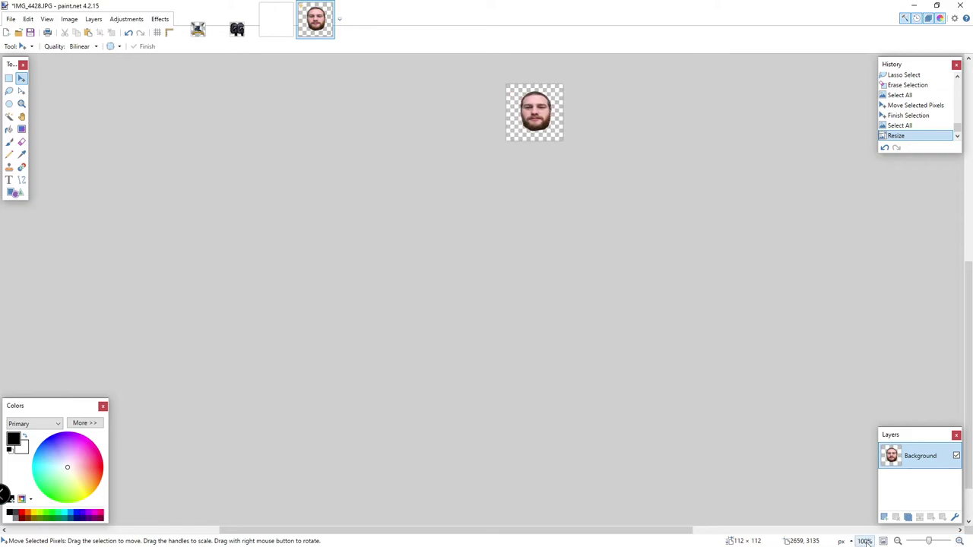
{"action": "scroll", "coordinate": [640, 241], "scroll_direction": "up", "scroll_amount": 2}
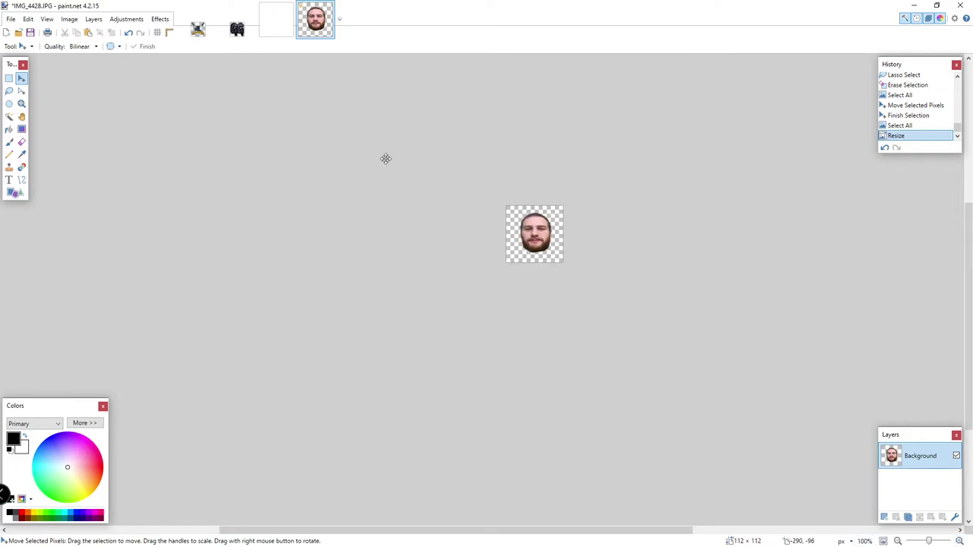
{"action": "key", "text": "ctrl+a"}
{"action": "mouse_move", "coordinate": [578, 279]}
{"action": "left_mouse_down"}
{"action": "mouse_move", "coordinate": [564, 272]}
{"action": "mouse_move", "coordinate": [592, 291]}
{"action": "mouse_move", "coordinate": [572, 272]}
{"action": "left_mouse_up"}
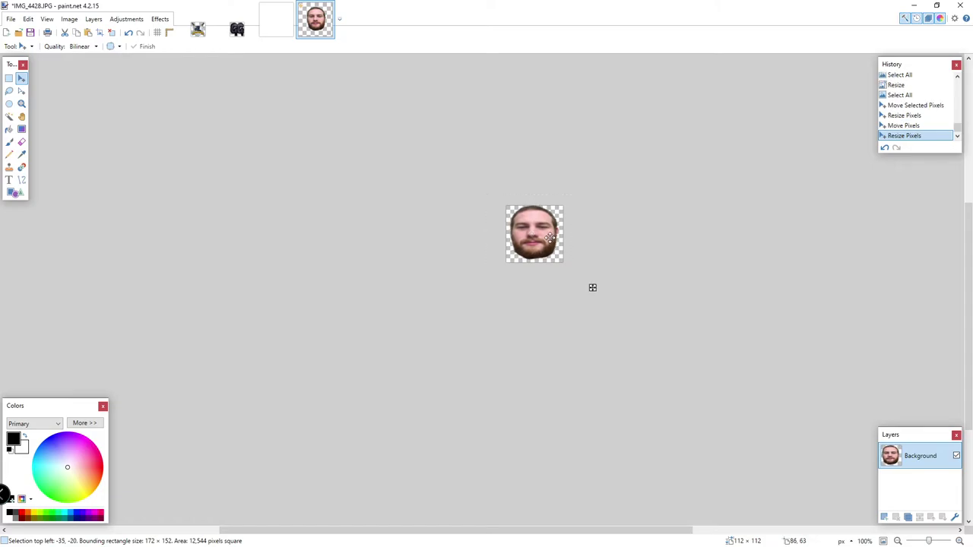
{"action": "left_click", "coordinate": [592, 288]}
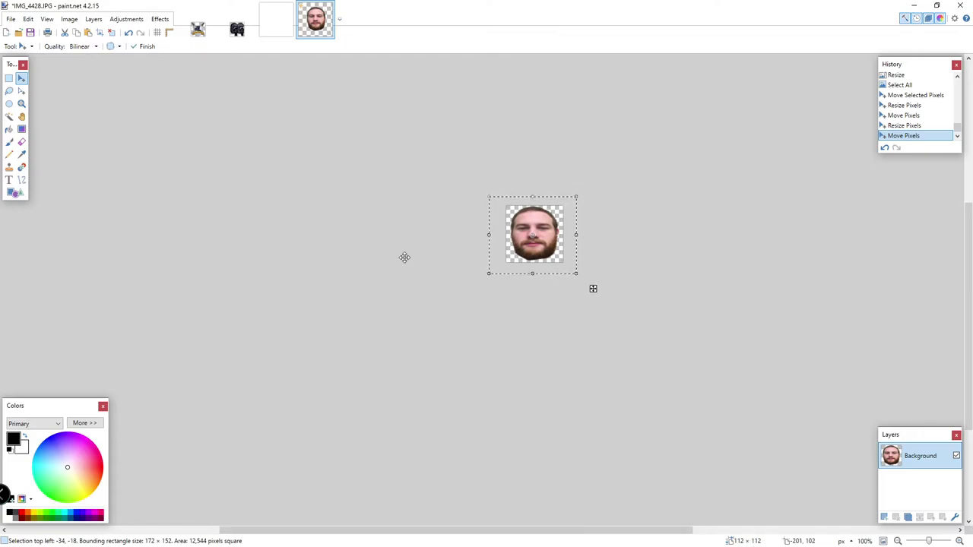
Save the emote as a PNG file named Beard-112.png with the default save settings.
{"action": "left_click", "coordinate": [11, 19]}
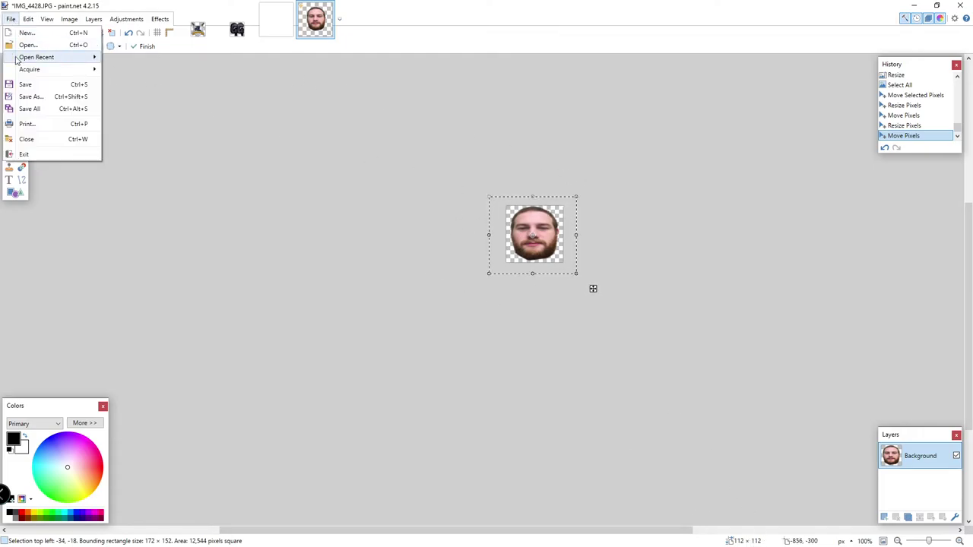
{"action": "left_click", "coordinate": [43, 98]}
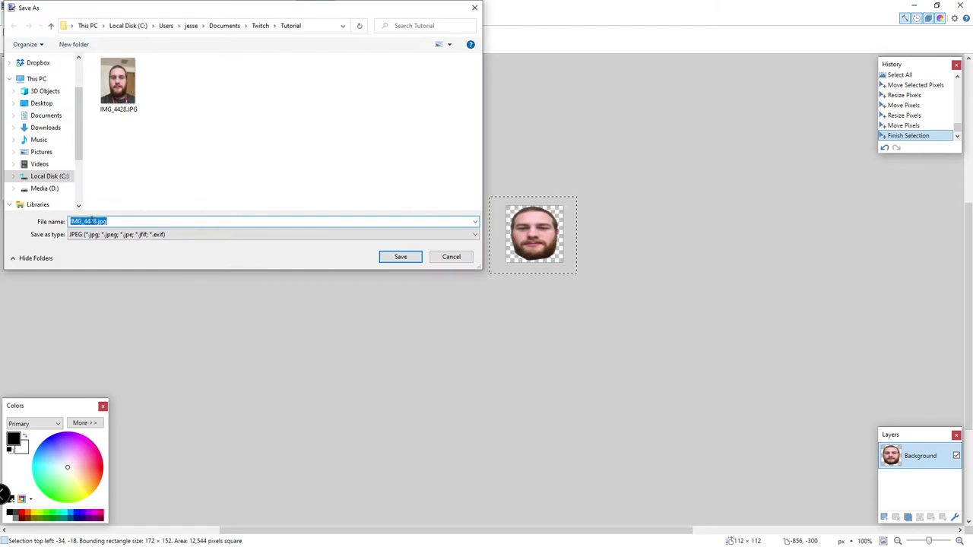
{"action": "left_click", "coordinate": [109, 236]}
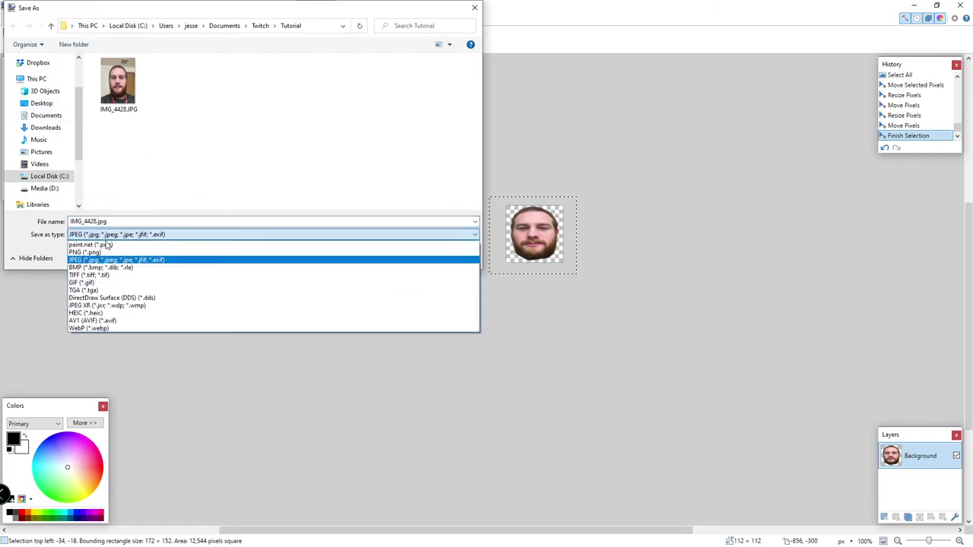
{"action": "left_click", "coordinate": [95, 248]}
{"action": "double_click", "coordinate": [94, 221]}
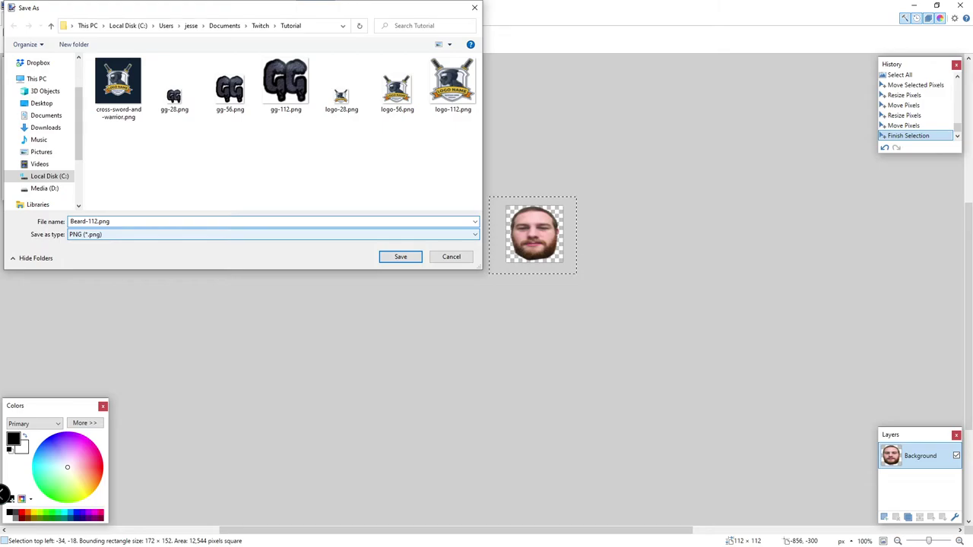
{"action": "left_click", "coordinate": [400, 258]}
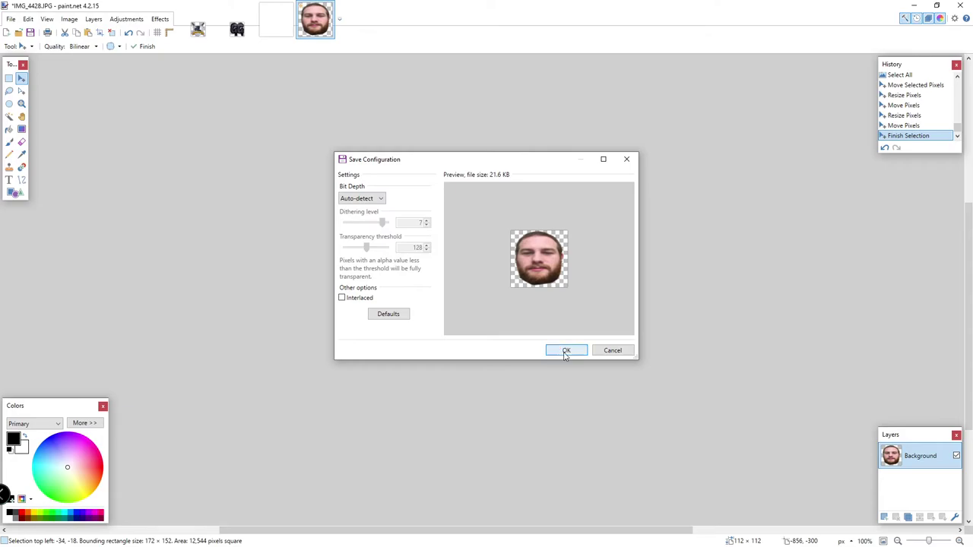
{"action": "left_click", "coordinate": [565, 350]}
Resize the bearded-face image to 56 × 56 pixels with the aspect ratio maintained.
{"action": "left_click", "coordinate": [69, 19]}
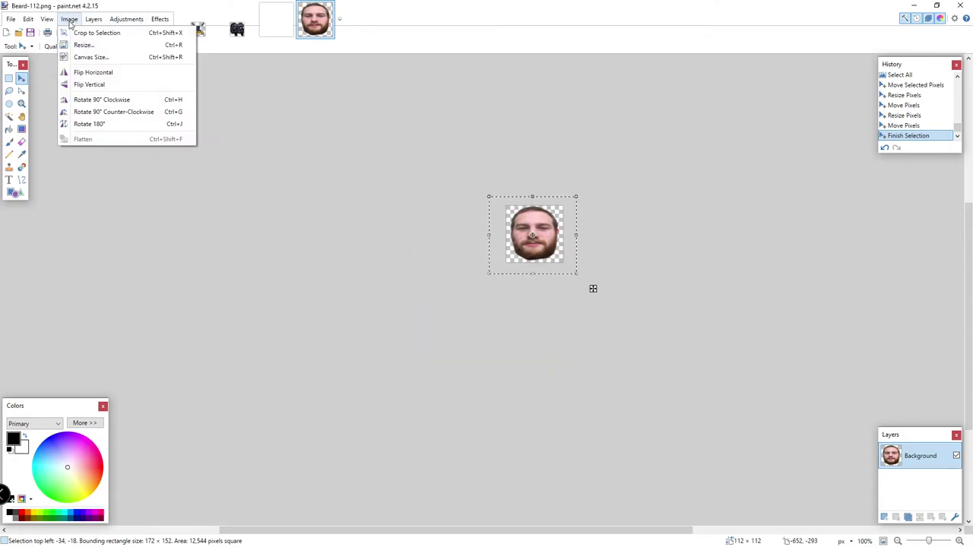
{"action": "left_click", "coordinate": [85, 43]}
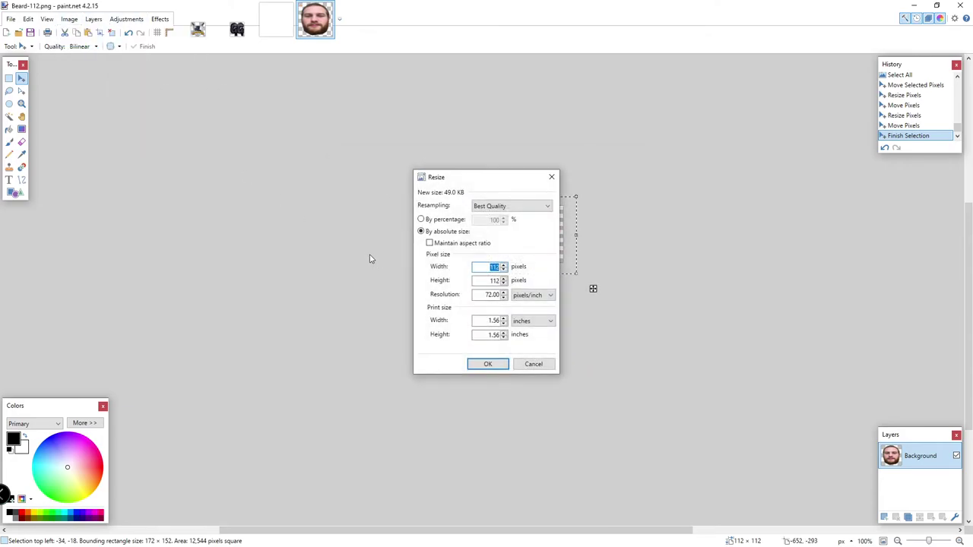
{"action": "type", "text": "56"}
{"action": "left_click", "coordinate": [439, 244]}
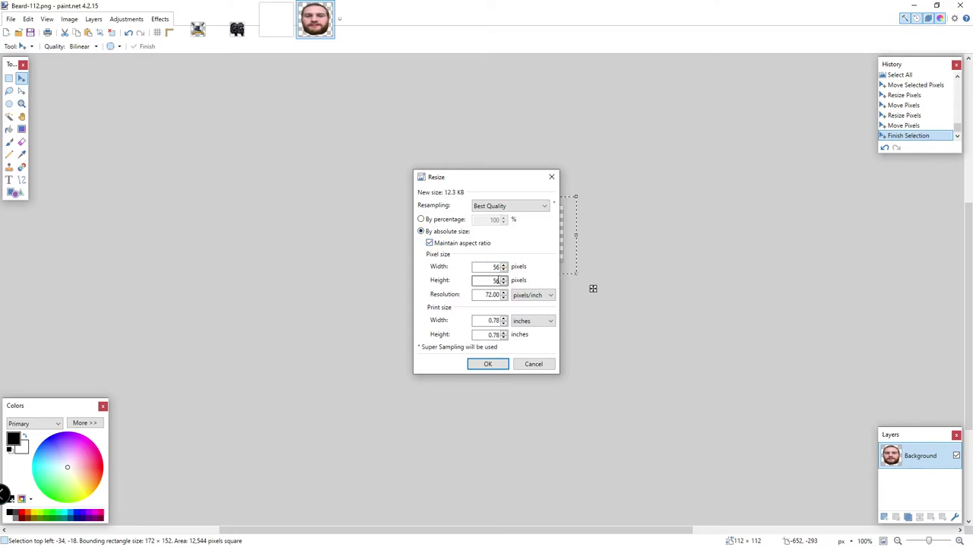
{"action": "left_click", "coordinate": [487, 365]}
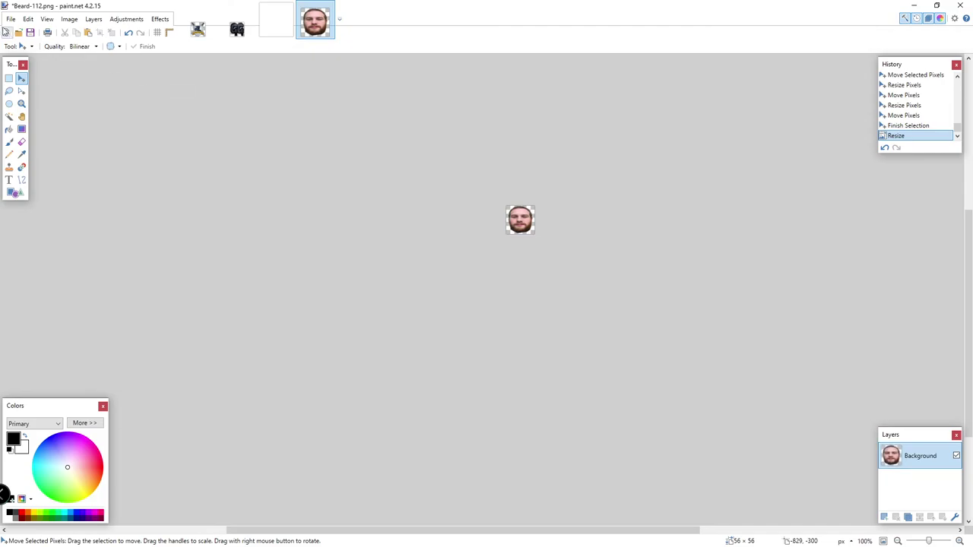
Save the resized emote as a separate PNG file named Beard-56.png with the default save settings.
{"action": "left_click", "coordinate": [11, 19]}
{"action": "left_click", "coordinate": [46, 96]}
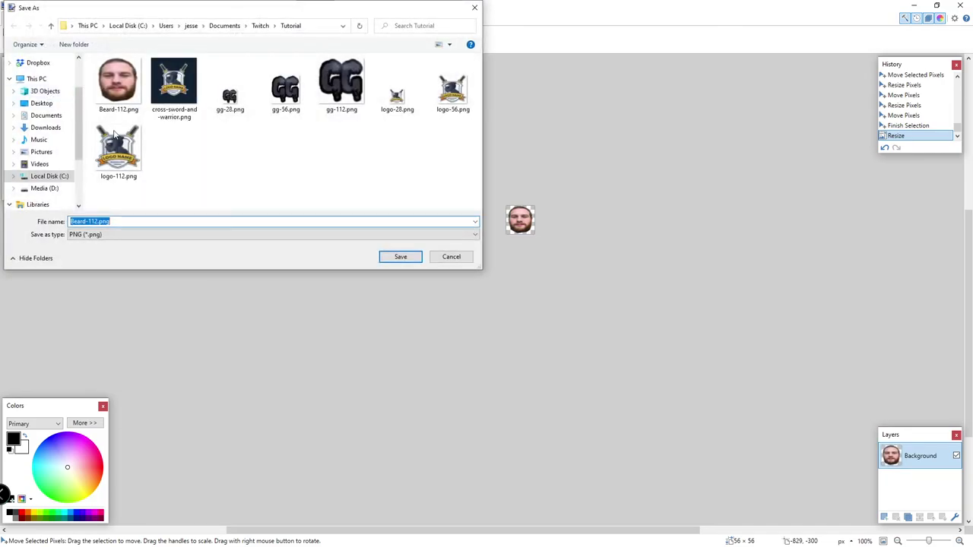
{"action": "left_click", "coordinate": [98, 220]}
{"action": "type", "text": "56"}
{"action": "left_click", "coordinate": [418, 258]}
{"action": "left_click", "coordinate": [568, 351]}
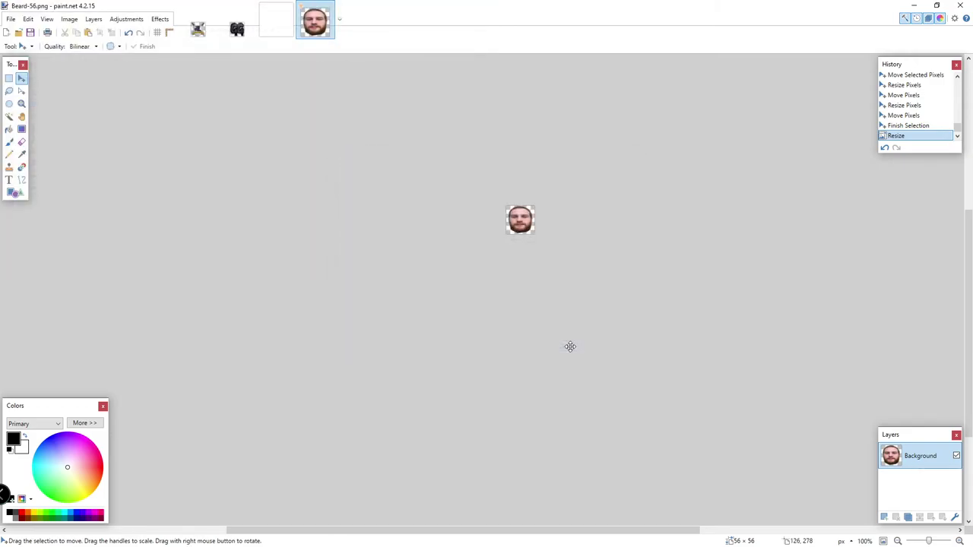
Resize the bearded-face image to 28 × 28 pixels with the aspect ratio maintained.
{"action": "left_click", "coordinate": [69, 19]}
{"action": "left_click", "coordinate": [83, 45]}
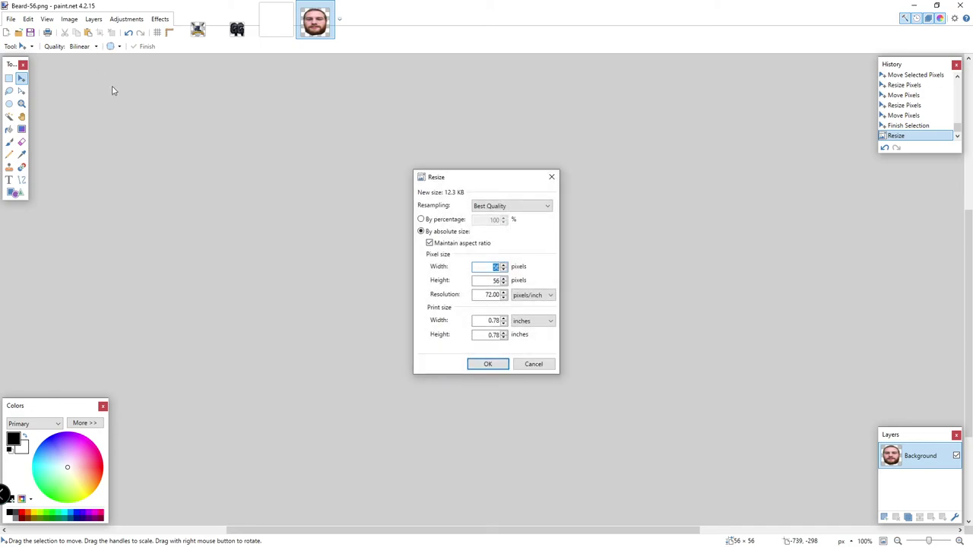
{"action": "type", "text": "28"}
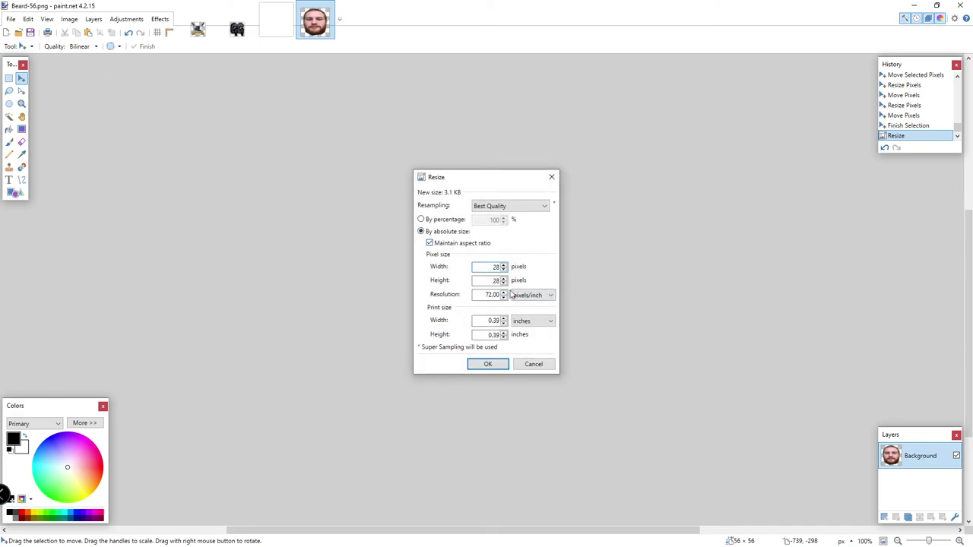
{"action": "left_click", "coordinate": [483, 364]}
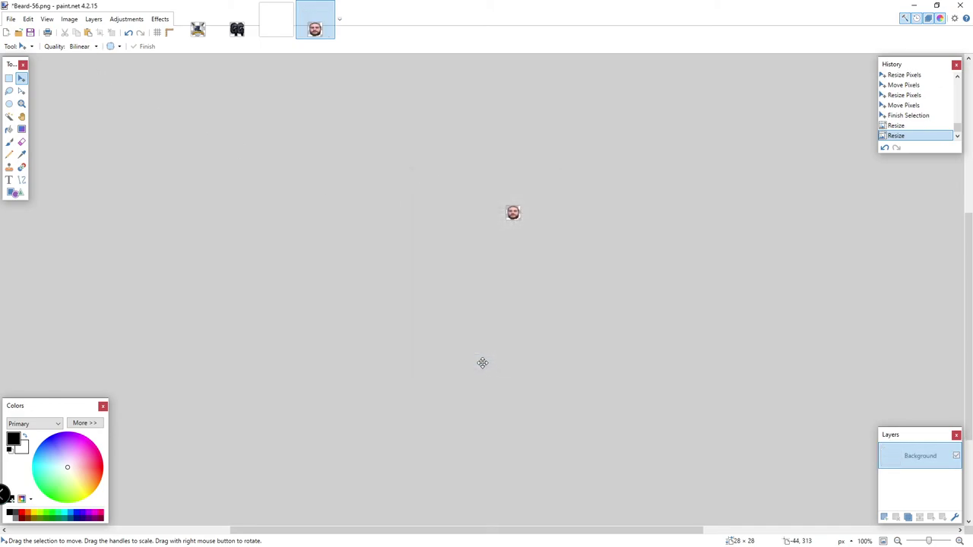
Save the smallest emote as a separate PNG file named Beard-28.png with the default save settings.
{"action": "left_click", "coordinate": [11, 19]}
{"action": "left_click", "coordinate": [44, 96]}
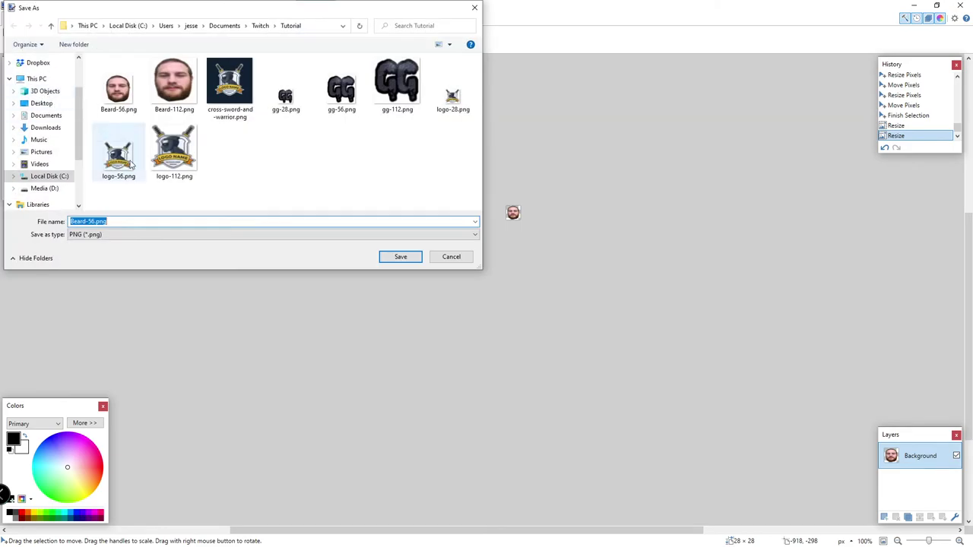
{"action": "left_click", "coordinate": [92, 222]}
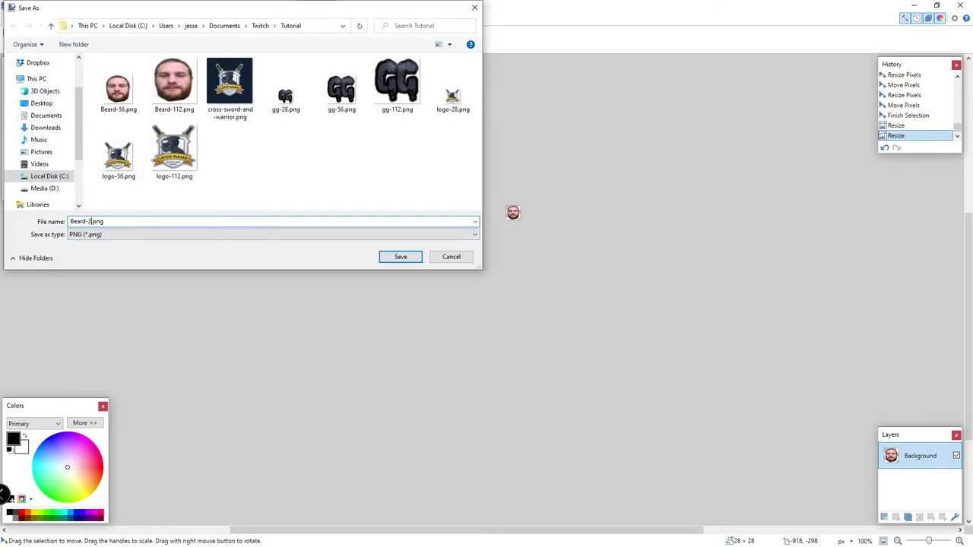
{"action": "left_click", "coordinate": [411, 259]}
{"action": "left_click", "coordinate": [564, 349]}
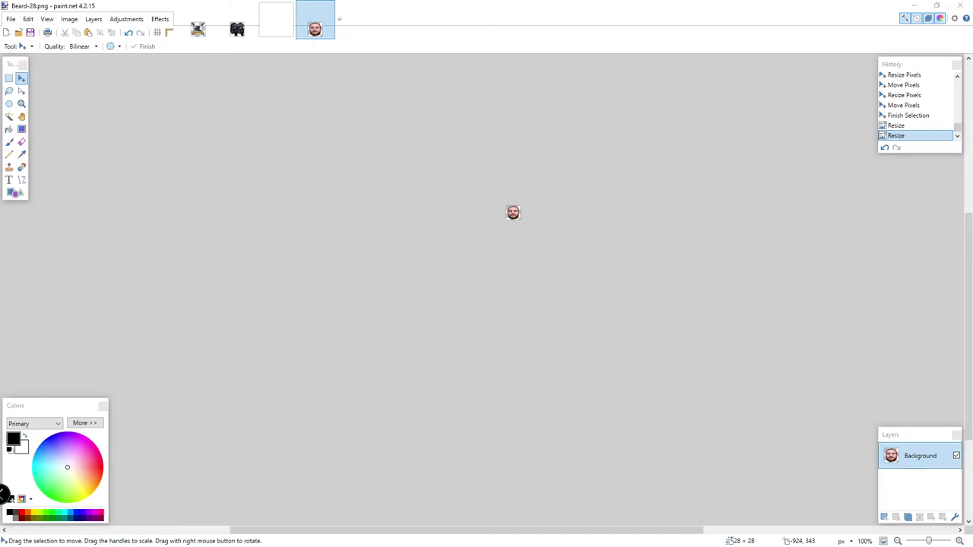
Switch to the Twitch emote settings in the browser and delete the GG emote from Tier 3.
{"action": "key", "text": "alt+Tab"}
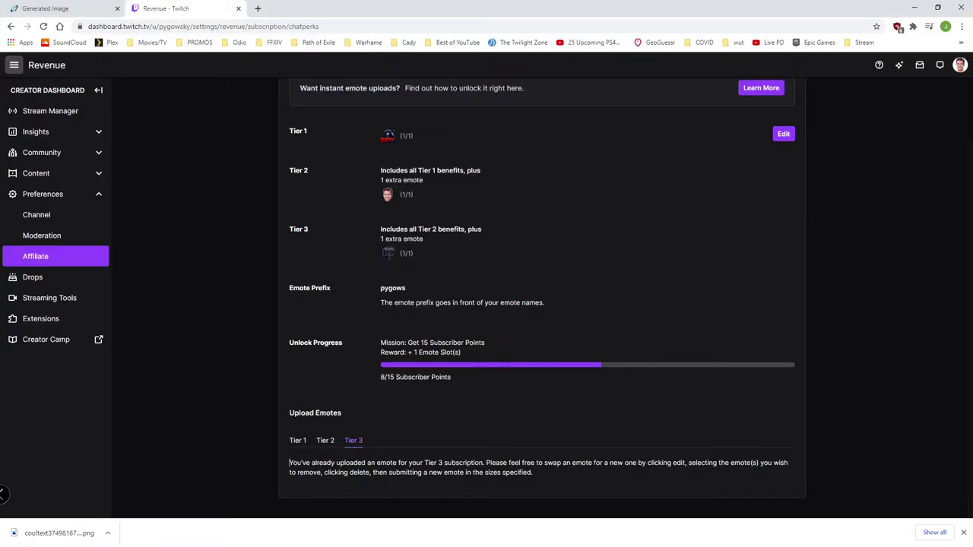
{"action": "left_click", "coordinate": [783, 134]}
{"action": "left_click", "coordinate": [404, 247]}
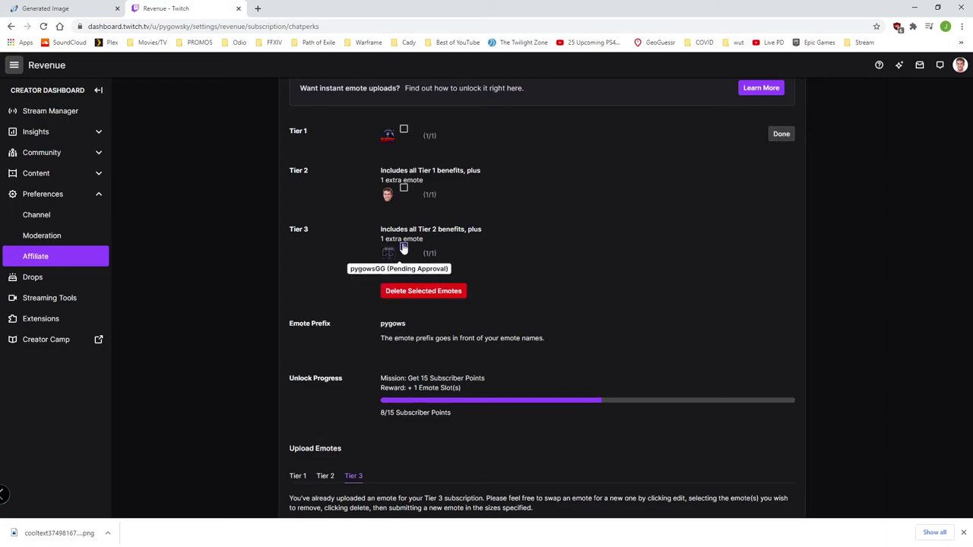
{"action": "left_click", "coordinate": [426, 291]}
Upload Beard-112.png, Beard-56.png and Beard-28.png to their matching Tier 3 emote sizes using the Advanced image upload.
{"action": "scroll", "coordinate": [471, 319], "scroll_direction": "down", "scroll_amount": 3}
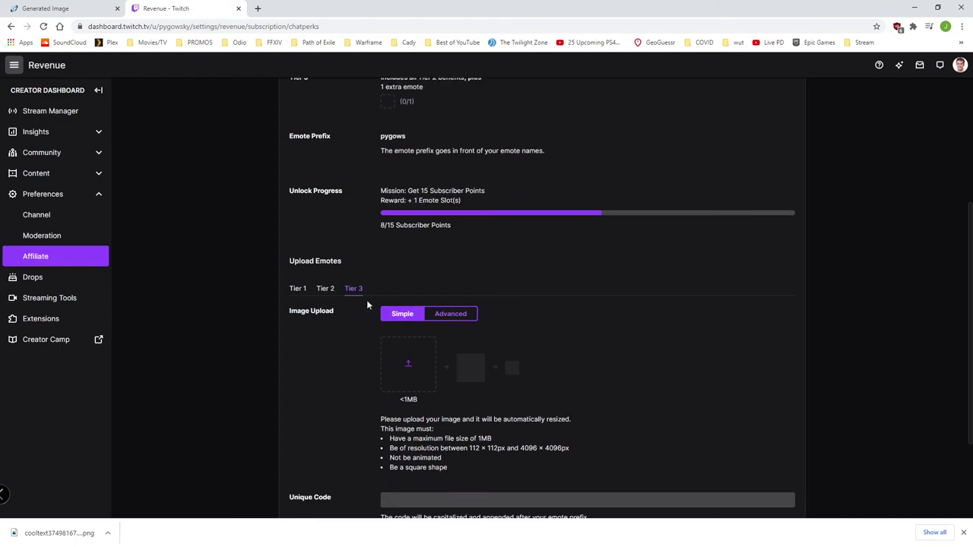
{"action": "left_click", "coordinate": [451, 315]}
{"action": "left_click", "coordinate": [410, 363]}
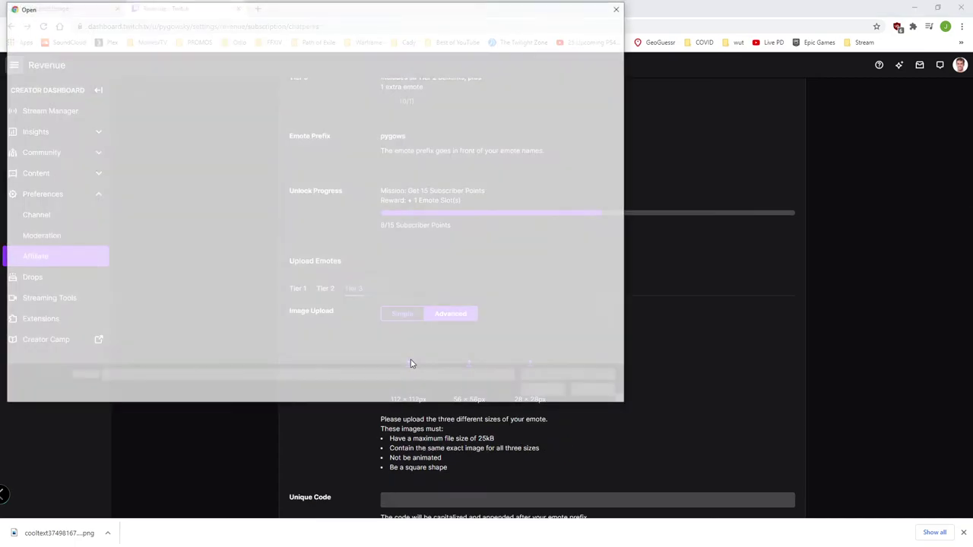
{"action": "double_click", "coordinate": [236, 88]}
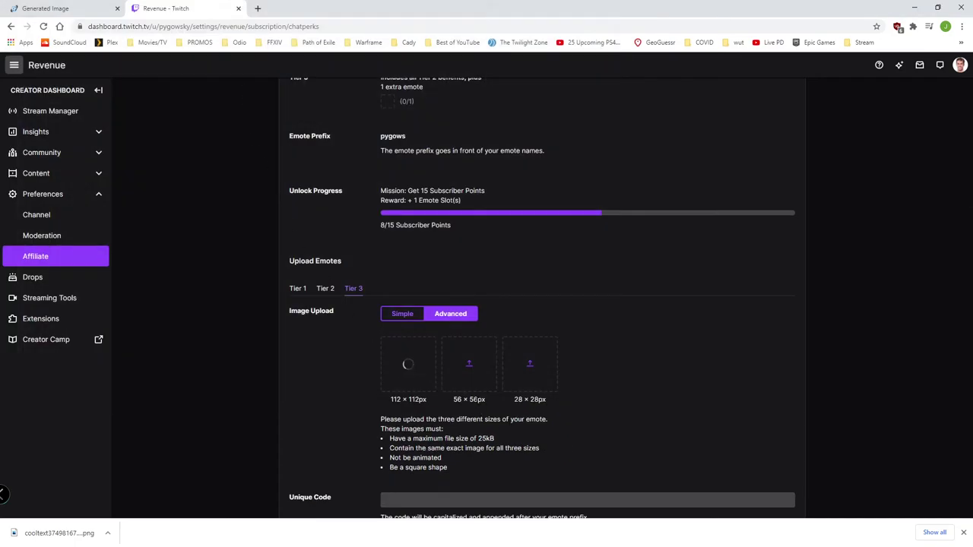
{"action": "left_click", "coordinate": [469, 366]}
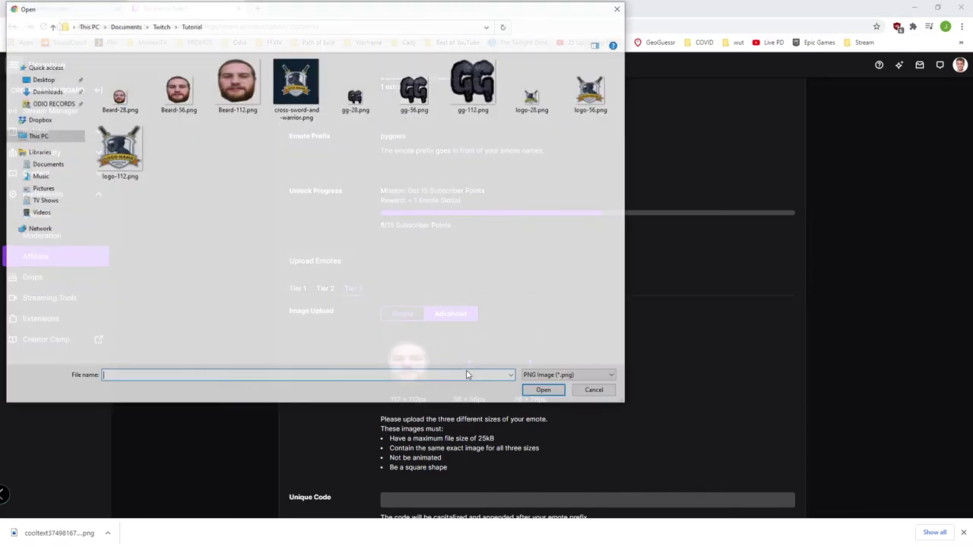
{"action": "double_click", "coordinate": [179, 97]}
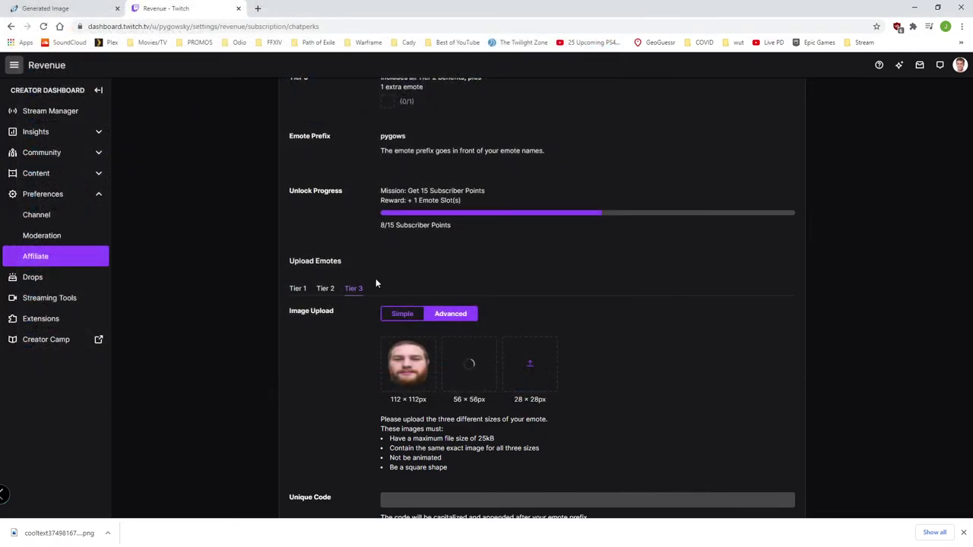
{"action": "left_click", "coordinate": [530, 364]}
{"action": "double_click", "coordinate": [121, 89]}
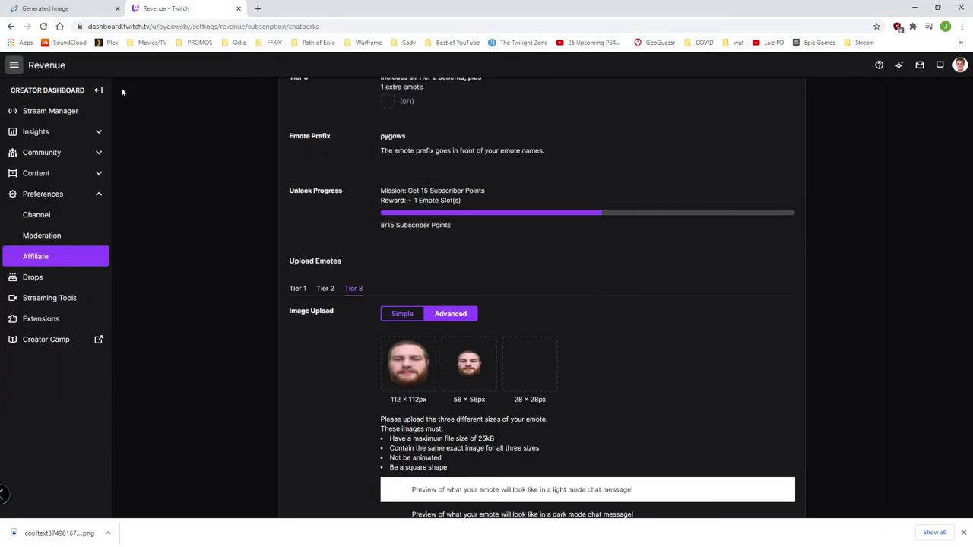
Set the Tier 3 emote's unique code to BEARD and save the changes.
{"action": "scroll", "coordinate": [281, 228], "scroll_direction": "down", "scroll_amount": 1}
{"action": "scroll", "coordinate": [424, 342], "scroll_direction": "down", "scroll_amount": 2}
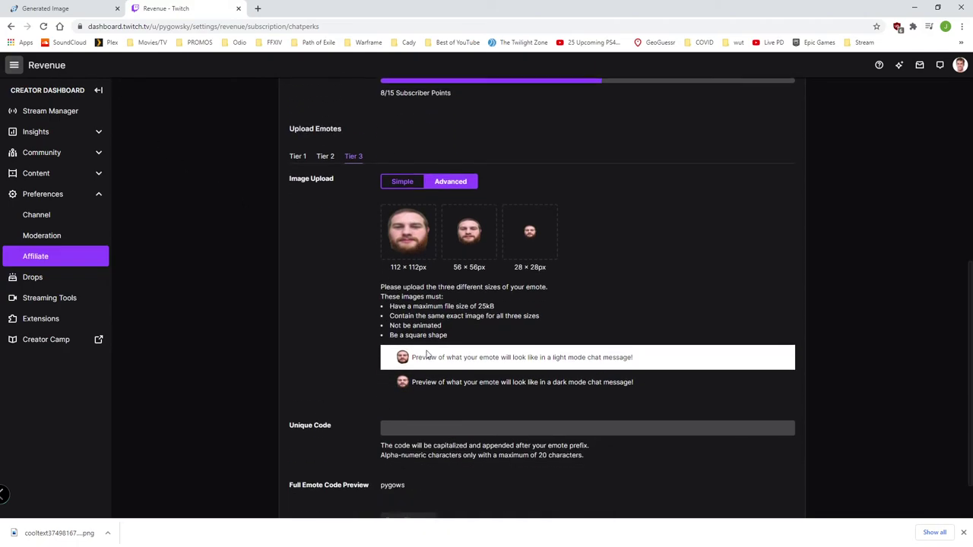
{"action": "left_click", "coordinate": [429, 409]}
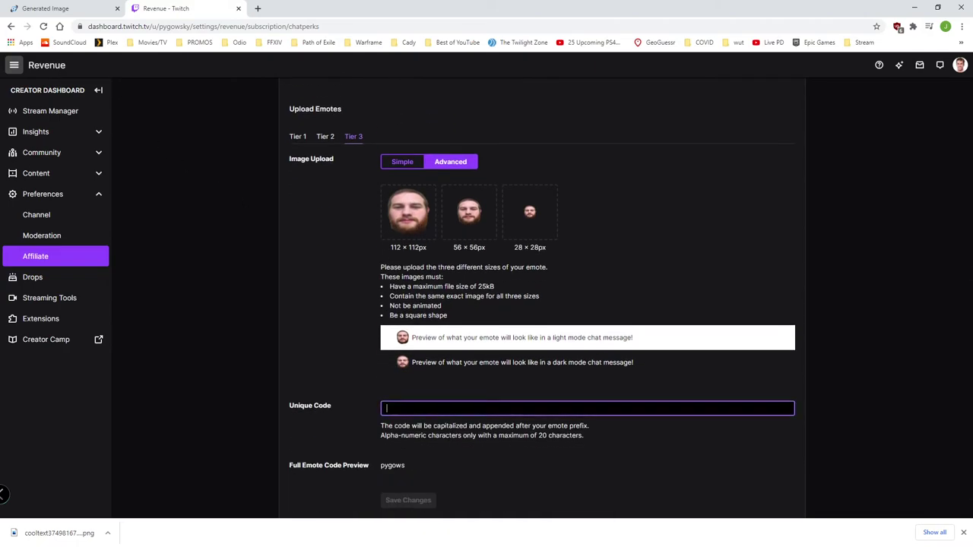
{"action": "type", "text": "BEARD"}
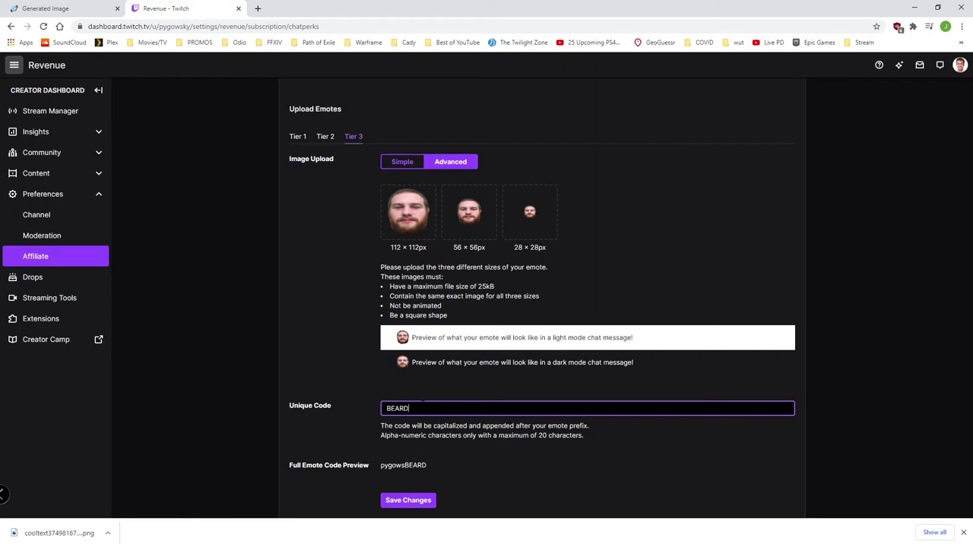
{"action": "left_click", "coordinate": [412, 500]}
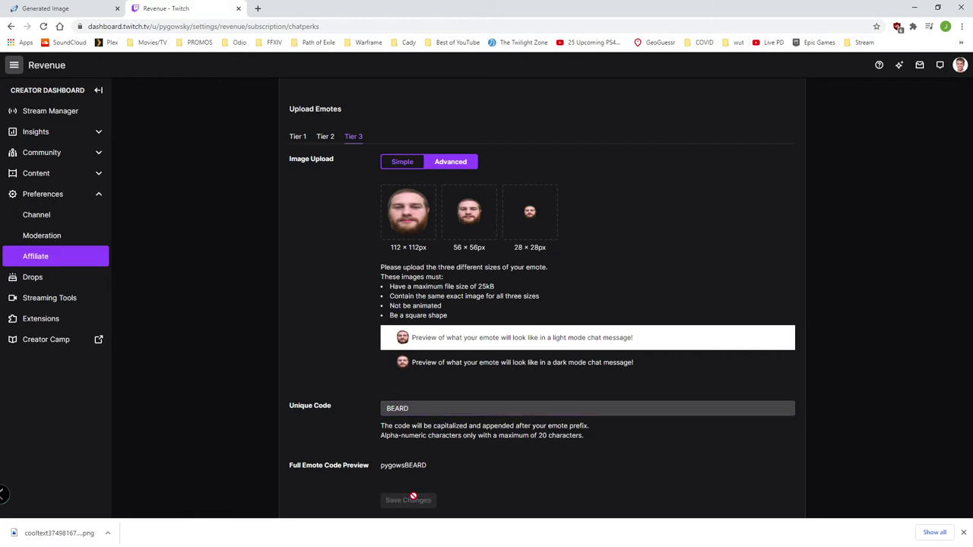
{"action": "mouse_move", "coordinate": [387, 253]}
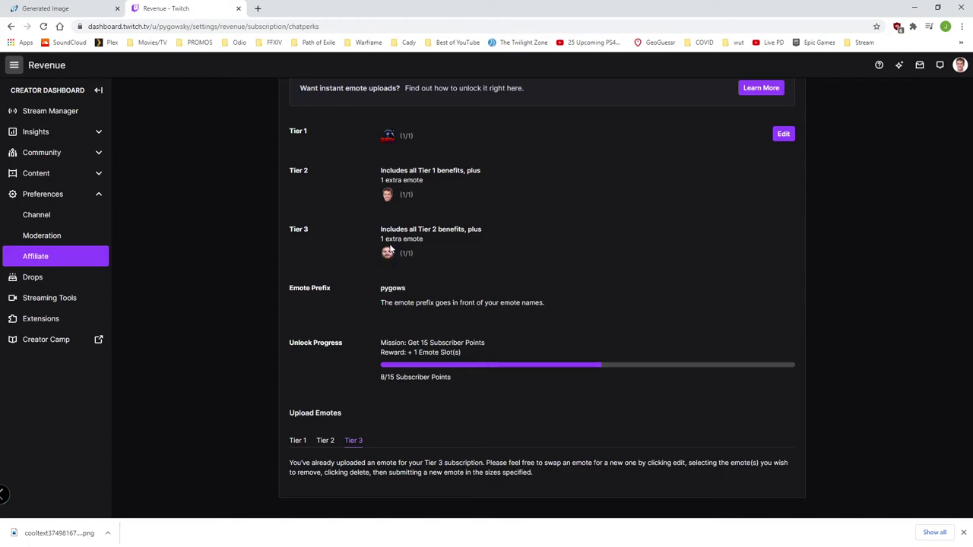
{"action": "scroll", "coordinate": [468, 273], "scroll_direction": "up", "scroll_amount": 1}
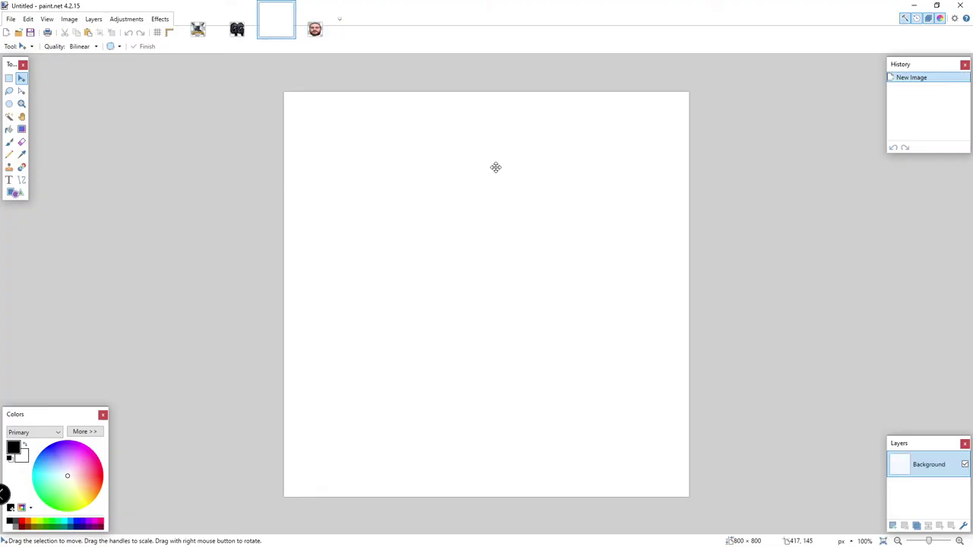
View the open logo, GG and bearded-face images in paint.net one after another.
{"action": "left_click", "coordinate": [198, 29]}
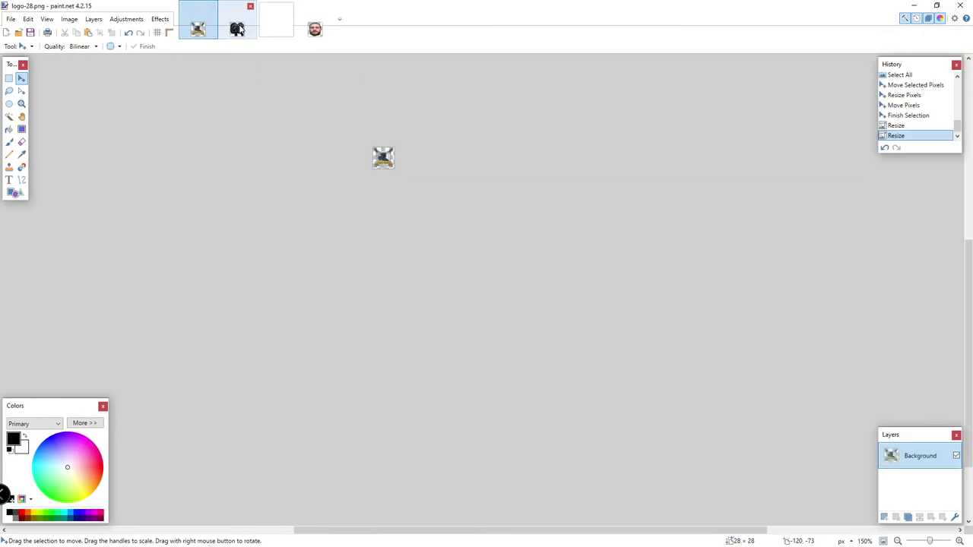
{"action": "left_click", "coordinate": [237, 29]}
{"action": "left_click", "coordinate": [316, 29]}
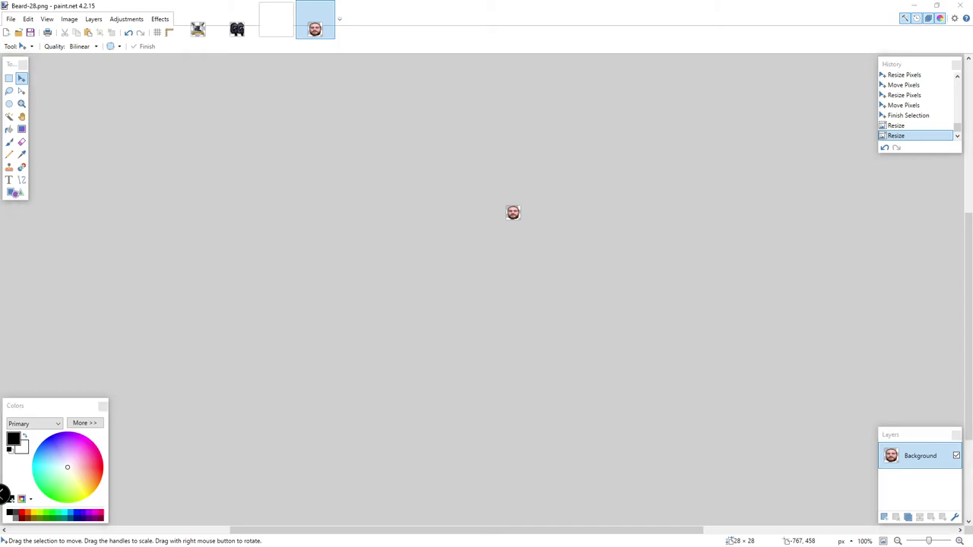
Switch back to the Twitch dashboard, open Manage Rewards & Challenges for Channel Points and examine the custom rewards' icons.
{"action": "key", "text": "alt+Tab"}
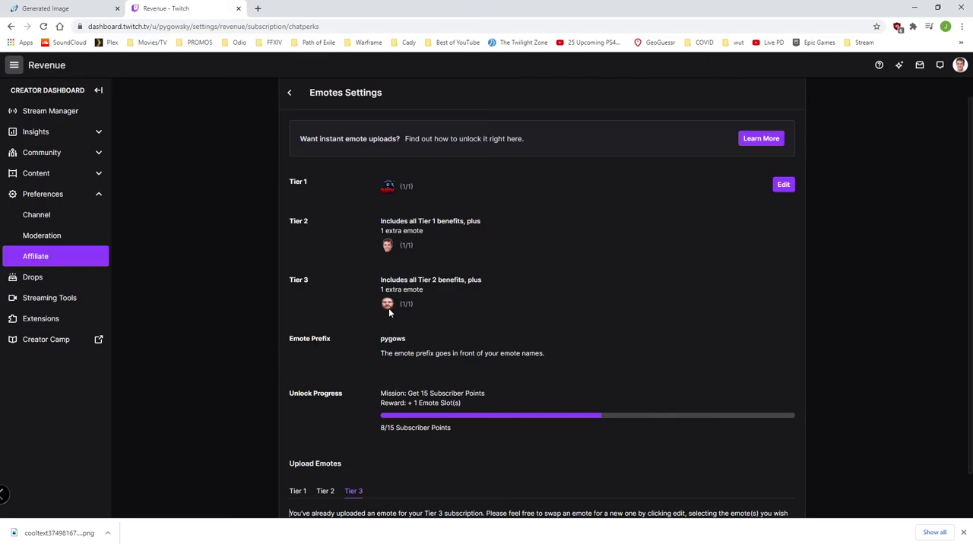
{"action": "left_click", "coordinate": [93, 152]}
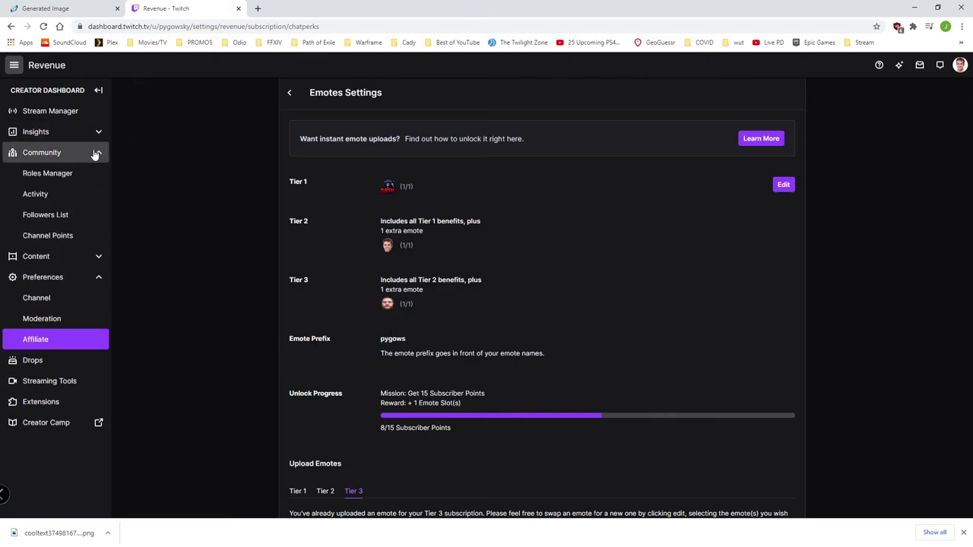
{"action": "left_click", "coordinate": [67, 237]}
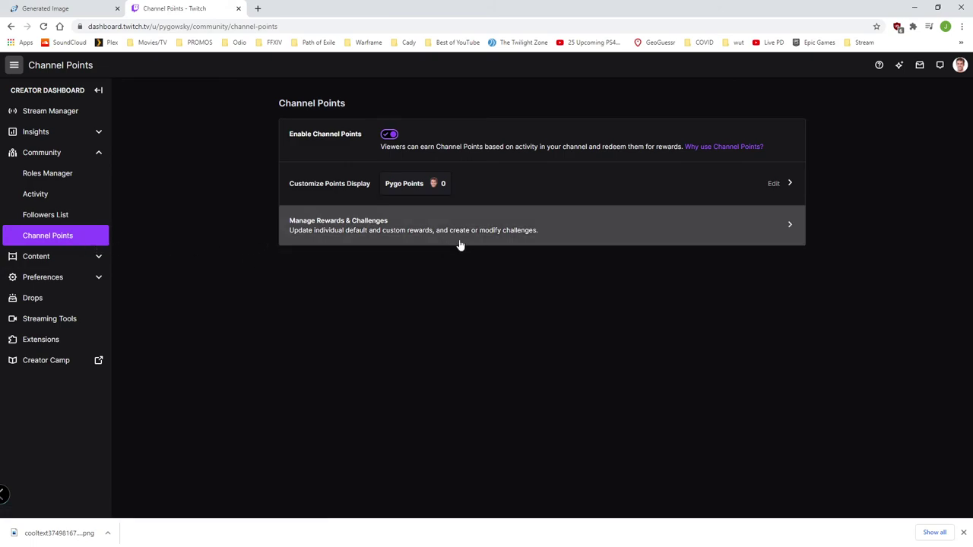
{"action": "left_click", "coordinate": [511, 221]}
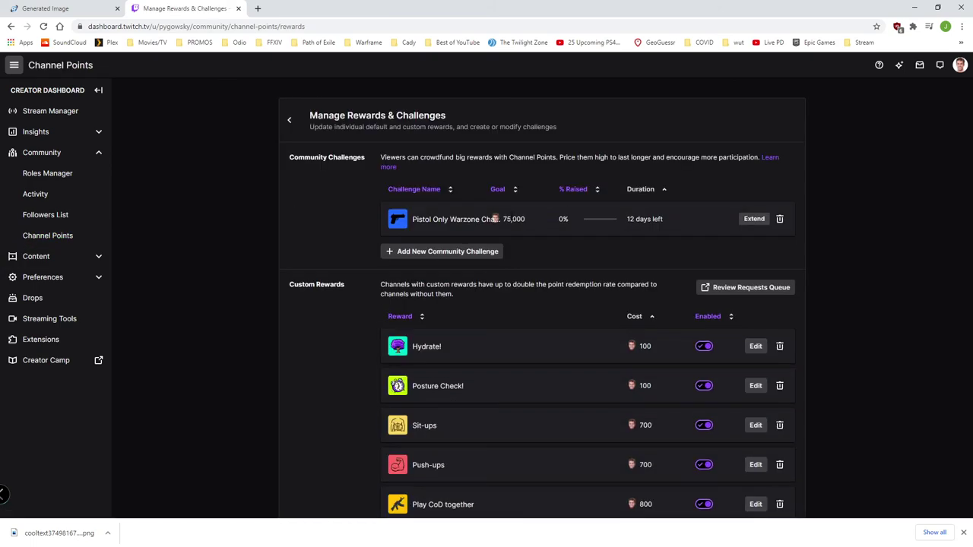
{"action": "scroll", "coordinate": [394, 251], "scroll_direction": "down", "scroll_amount": 3}
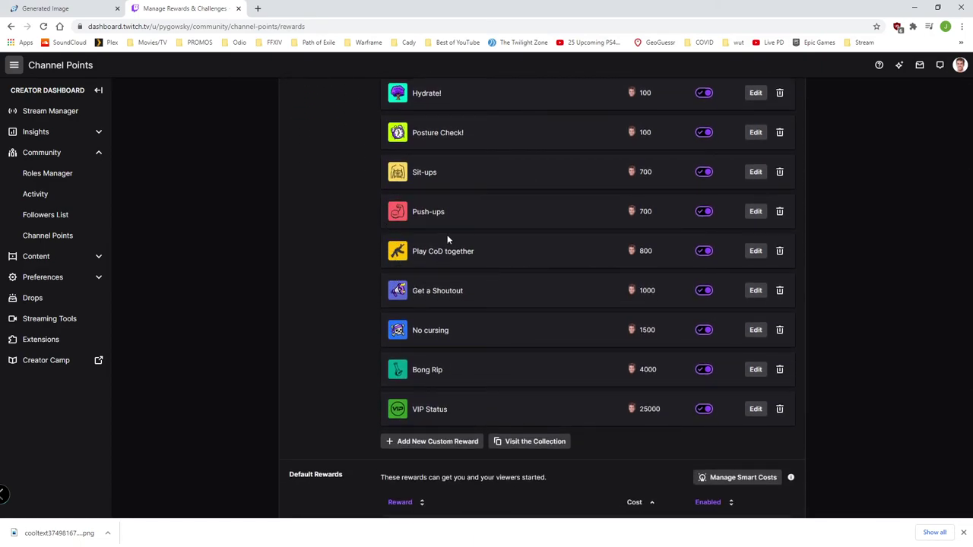
{"action": "scroll", "coordinate": [447, 238], "scroll_direction": "up", "scroll_amount": 1}
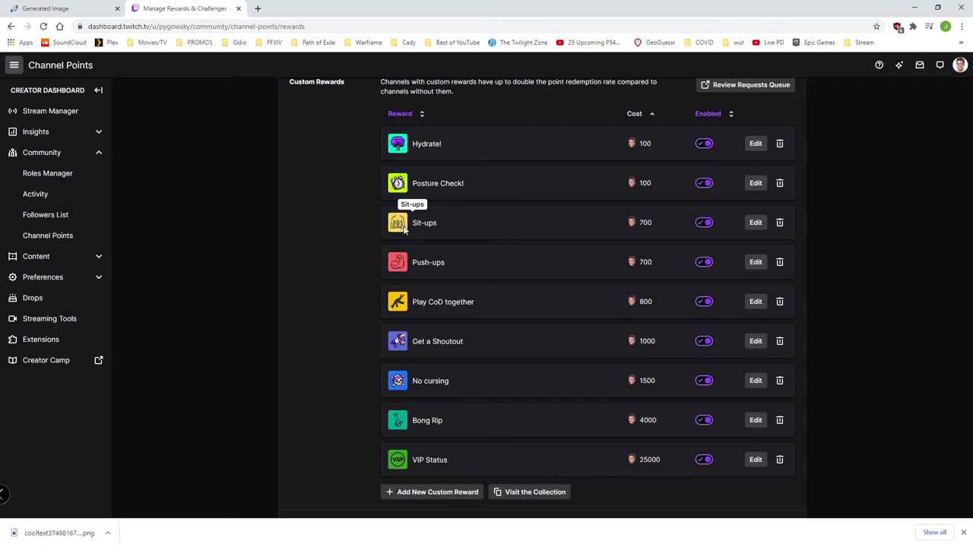
Open the form for a new custom reward to view its icon upload sizes, and cancel it.
{"action": "scroll", "coordinate": [456, 419], "scroll_direction": "down", "scroll_amount": 1}
{"action": "left_click", "coordinate": [427, 442]}
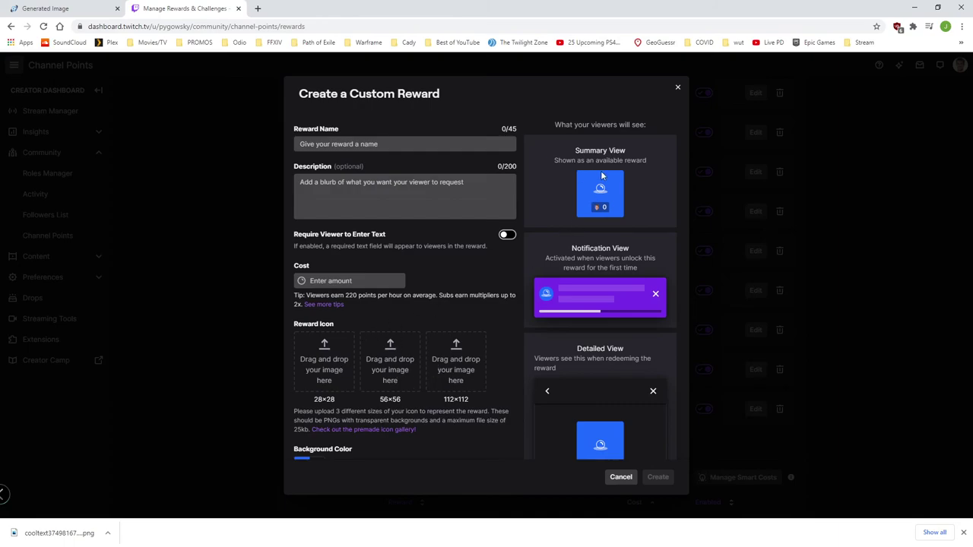
{"action": "left_click", "coordinate": [622, 478]}
Return to the Channel Points overview and open the Customize Points Display settings.
{"action": "scroll", "coordinate": [267, 268], "scroll_direction": "down", "scroll_amount": 3}
{"action": "scroll", "coordinate": [292, 246], "scroll_direction": "up", "scroll_amount": 6}
{"action": "left_click", "coordinate": [289, 119]}
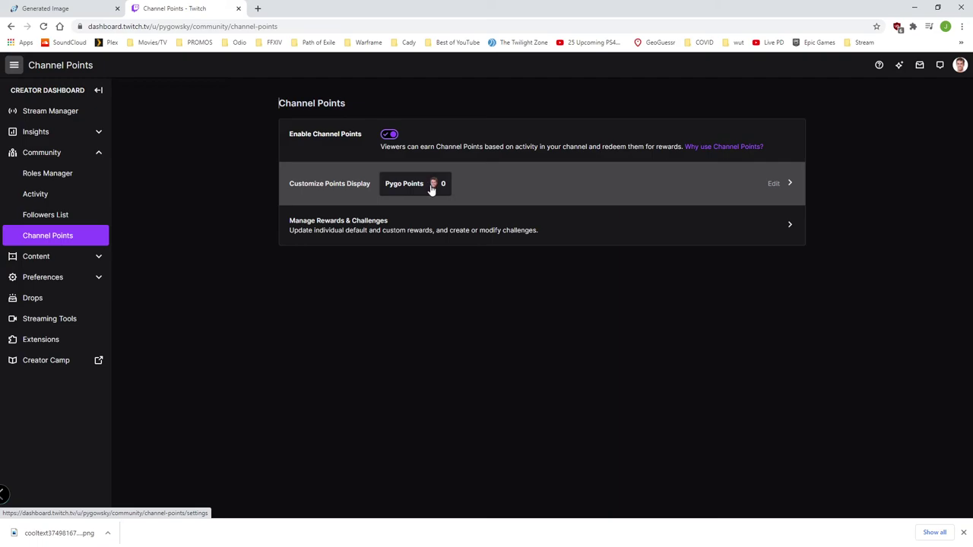
{"action": "left_click", "coordinate": [497, 189]}
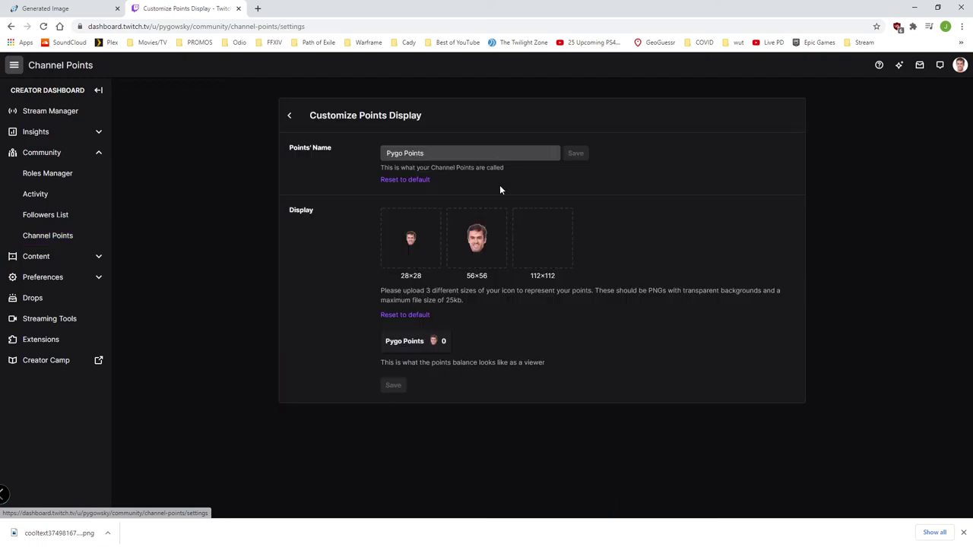